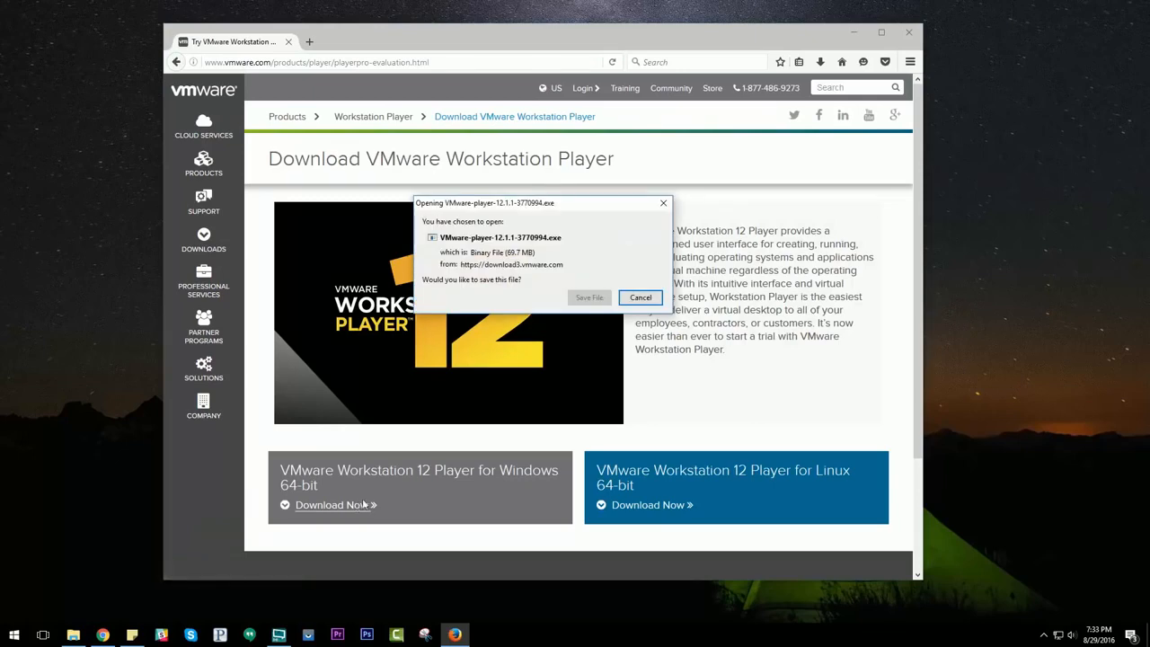
Step: Save the VMware Workstation 12 Player installer file
{"action": "left_click", "coordinate": [586, 298]}
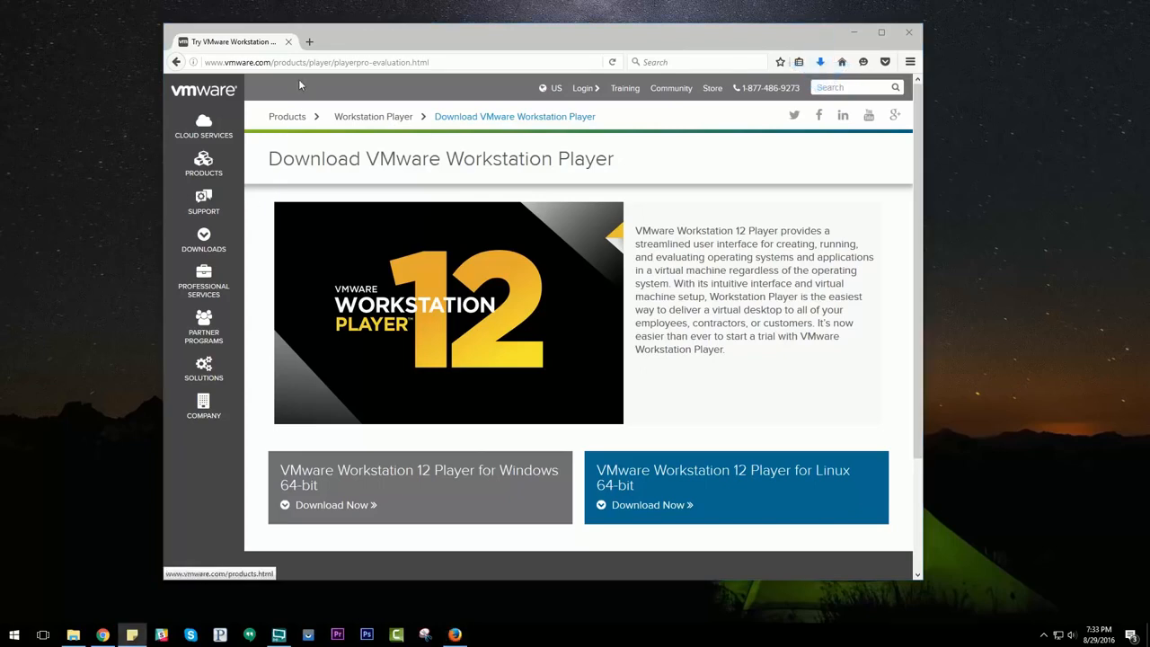
Step: Open the copied Google Drive link in a new tab and download Mac OS 10.11 El Capitan.rar anyway, saving the file
{"action": "left_click", "coordinate": [309, 41]}
{"action": "key", "text": "ctrl+v"}
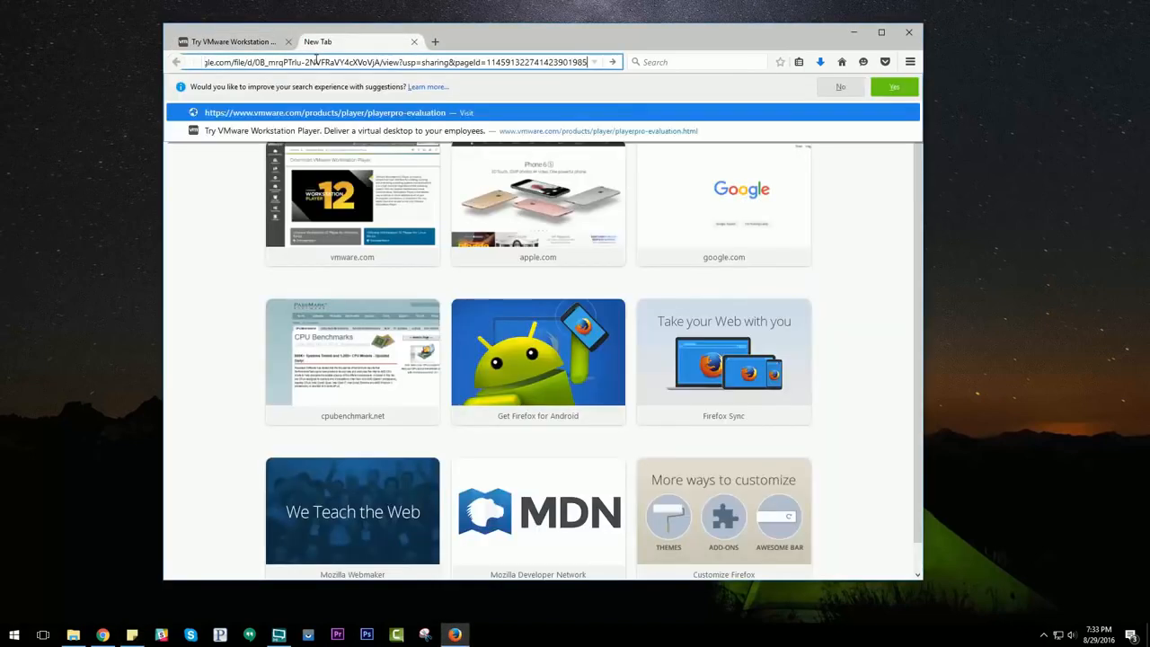
{"action": "key", "text": "Return"}
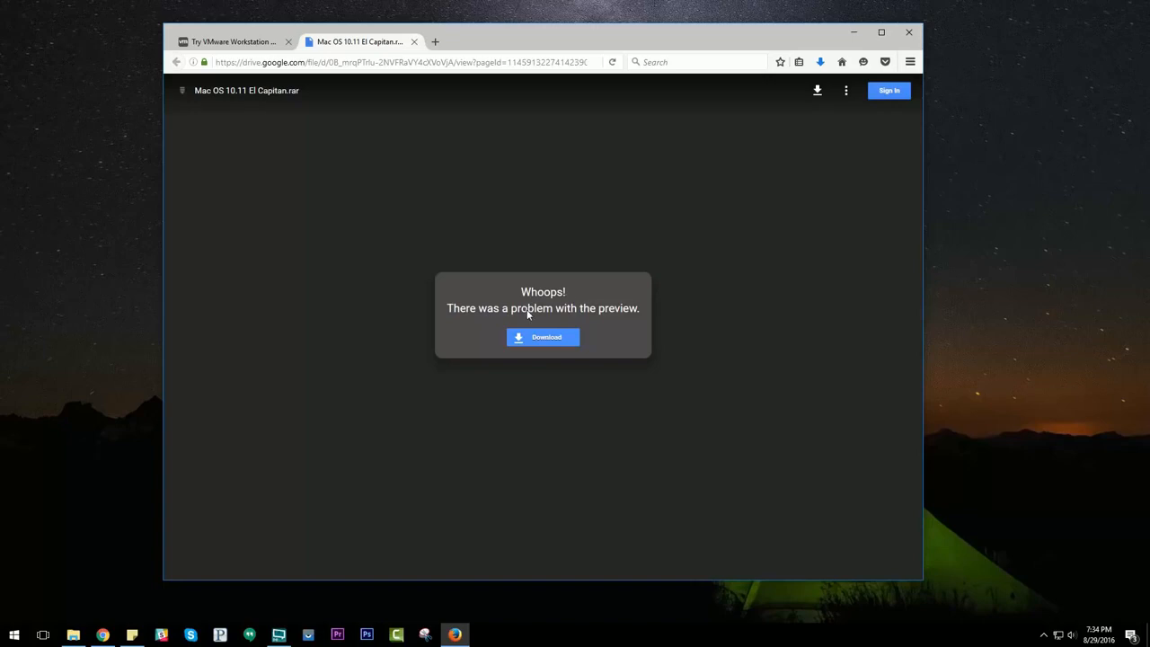
{"action": "left_click", "coordinate": [543, 340]}
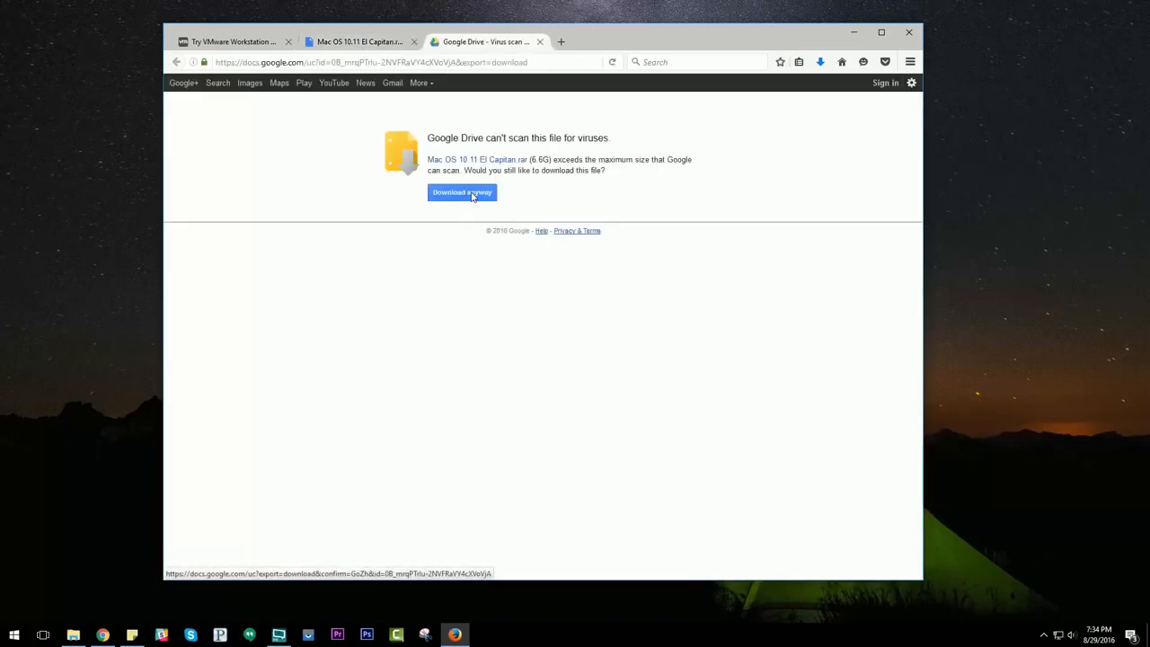
{"action": "left_click", "coordinate": [473, 196]}
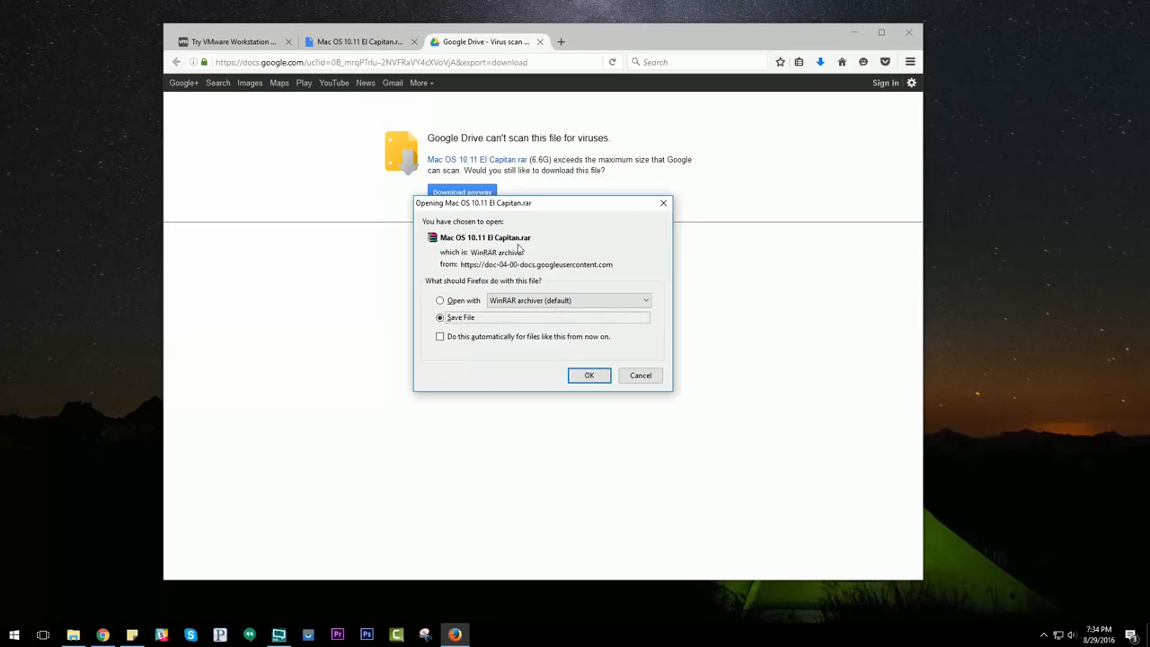
{"action": "left_click", "coordinate": [589, 378]}
Step: Launch the downloaded VMware Player installer from the browser's downloads list and allow it to make changes
{"action": "left_click", "coordinate": [820, 62]}
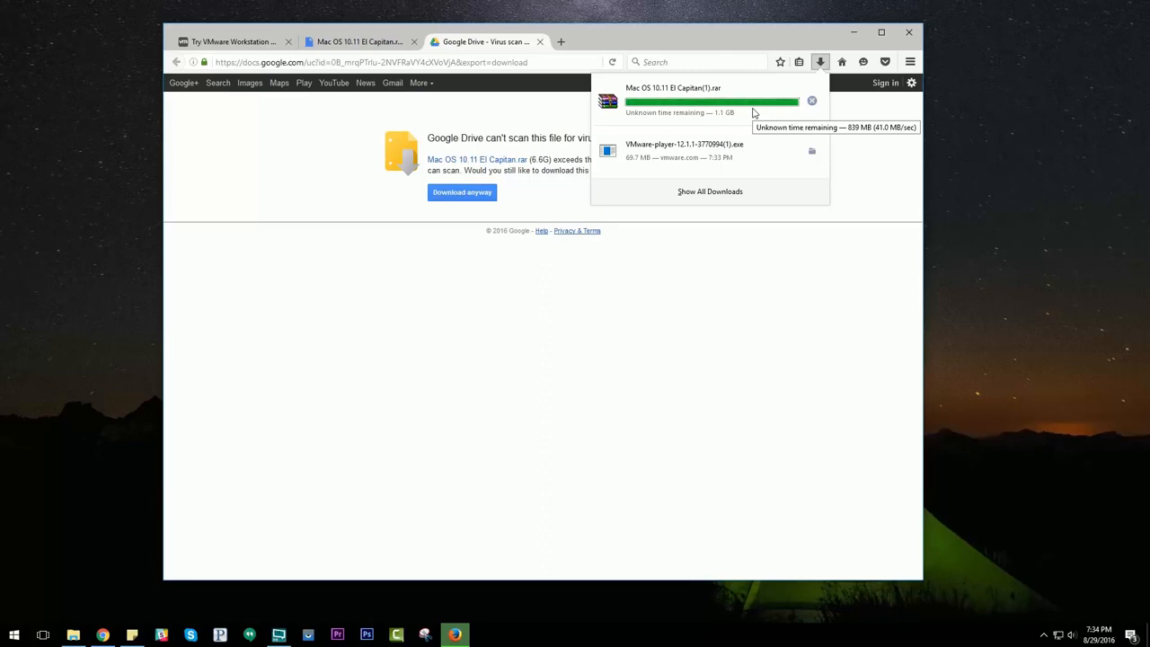
{"action": "left_click", "coordinate": [681, 157]}
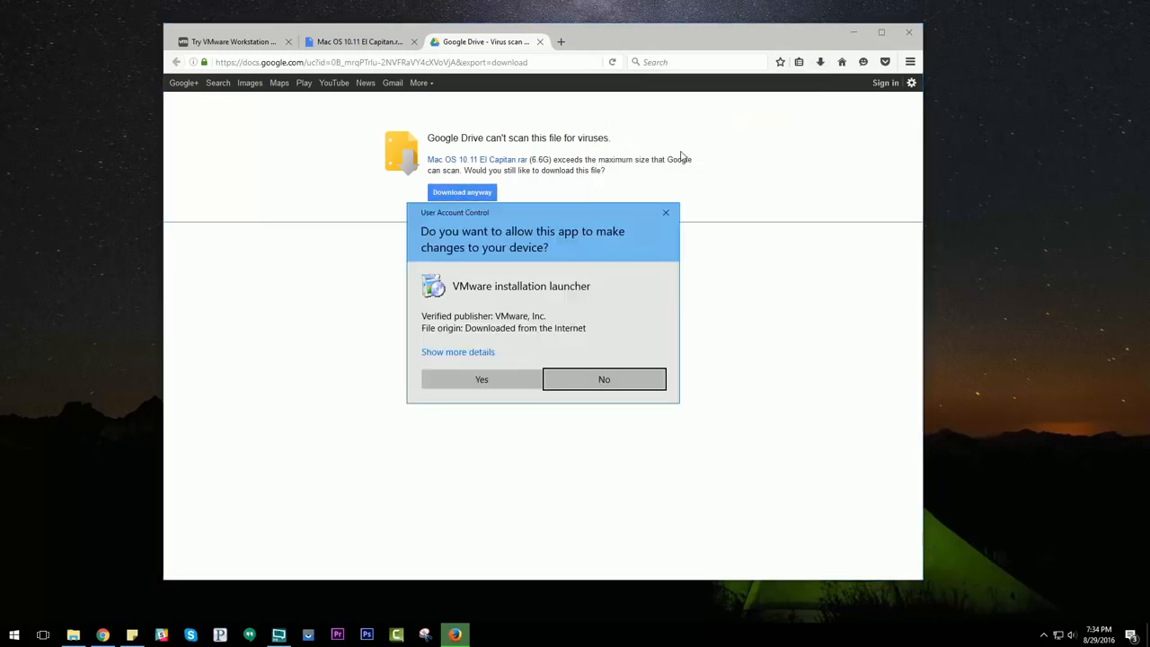
{"action": "left_click", "coordinate": [482, 379]}
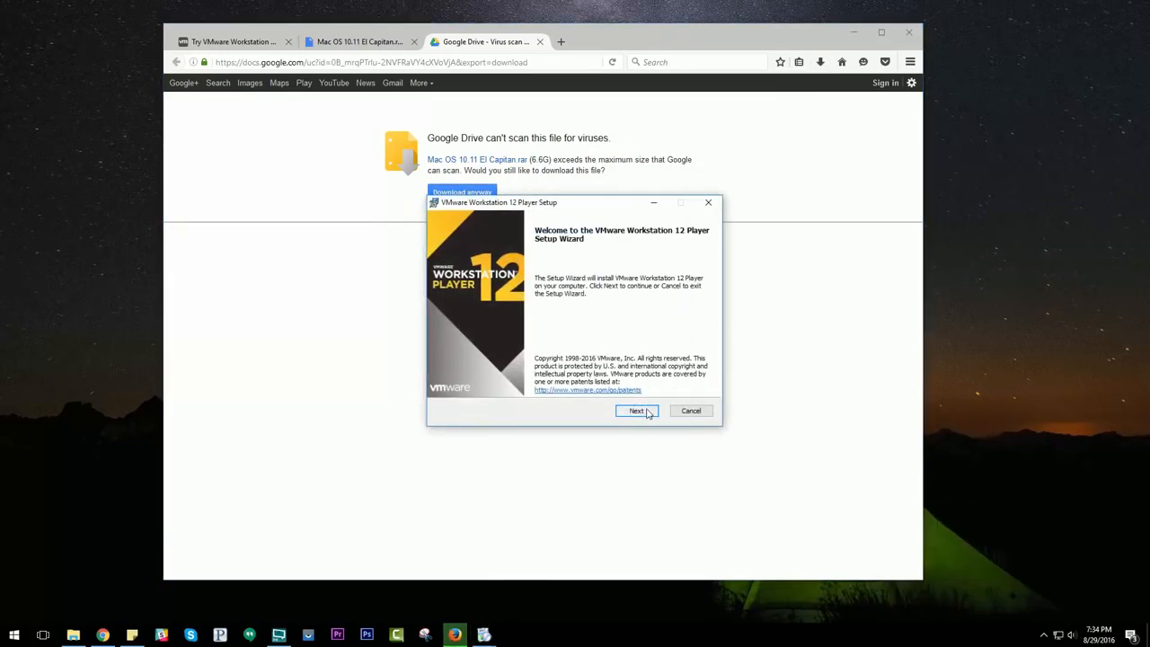
Step: Start the setup wizard, accept the license agreement, and continue past Custom Setup with the default install folder
{"action": "left_click", "coordinate": [639, 411]}
{"action": "left_click", "coordinate": [482, 384]}
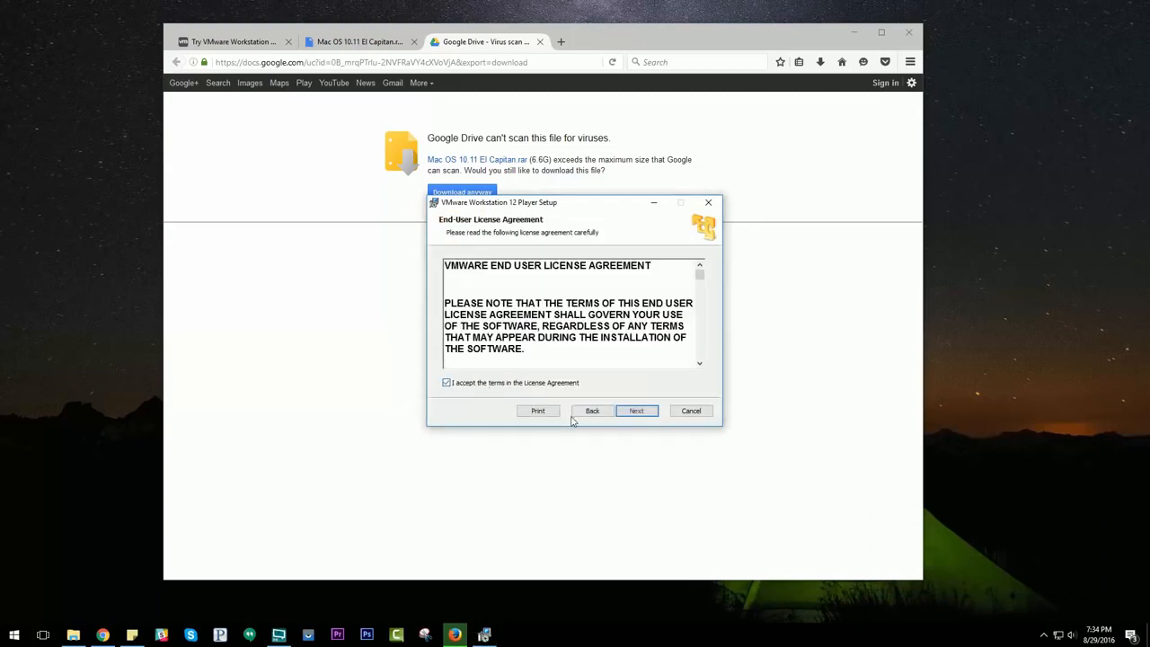
{"action": "left_click", "coordinate": [627, 412]}
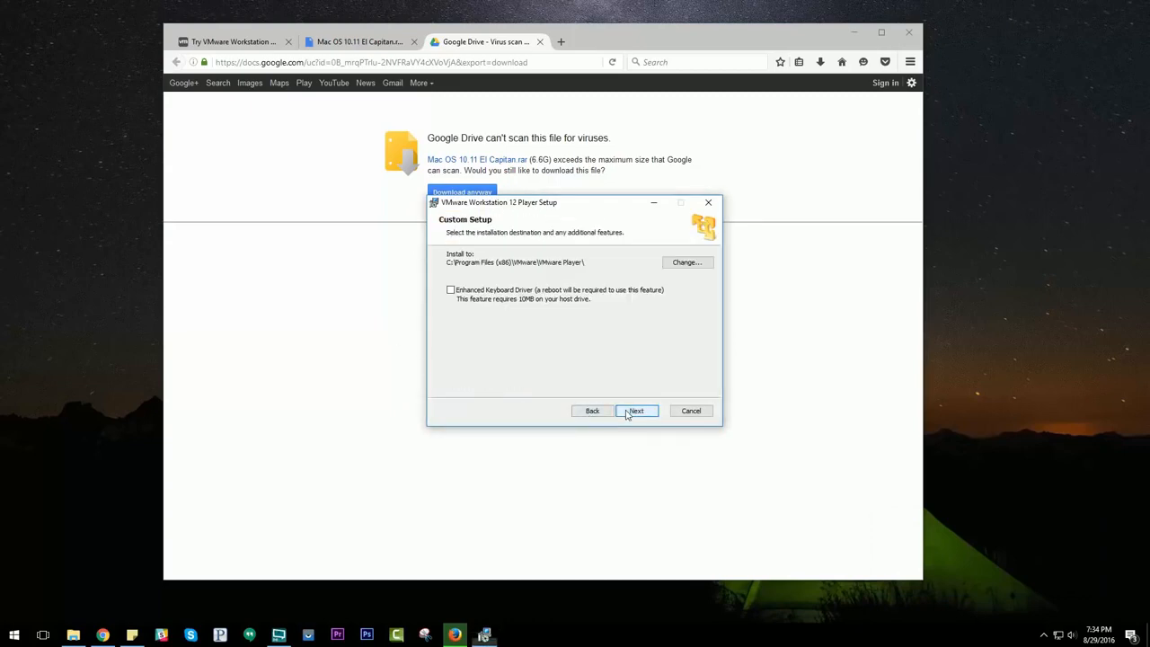
{"action": "left_click", "coordinate": [479, 294]}
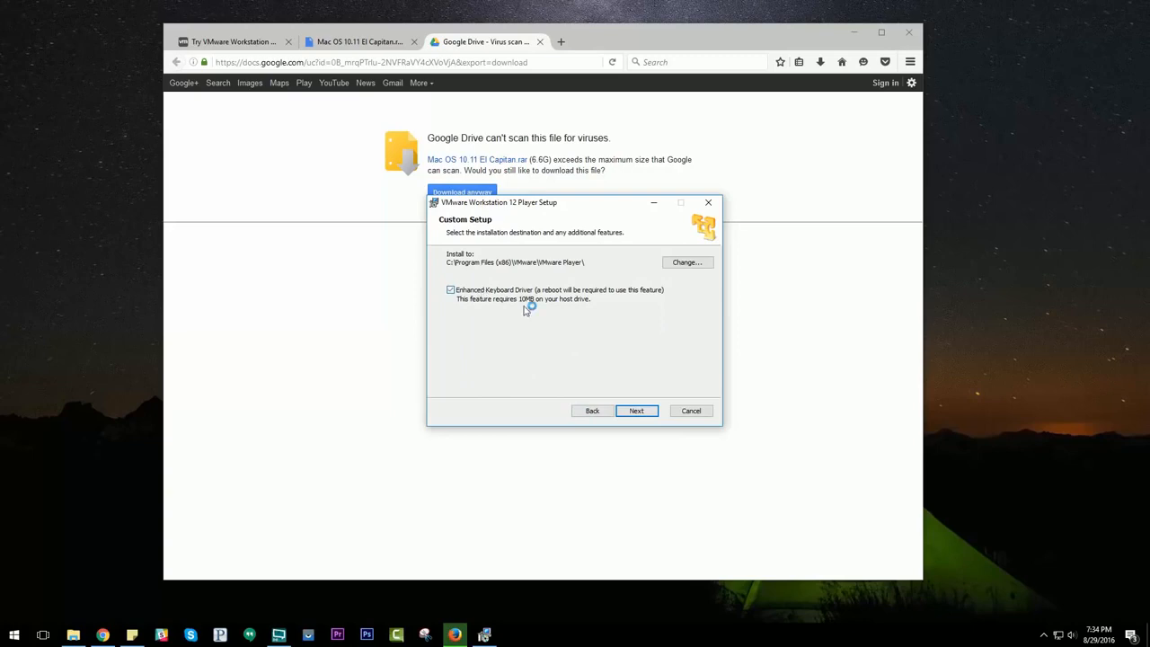
{"action": "left_click", "coordinate": [647, 416]}
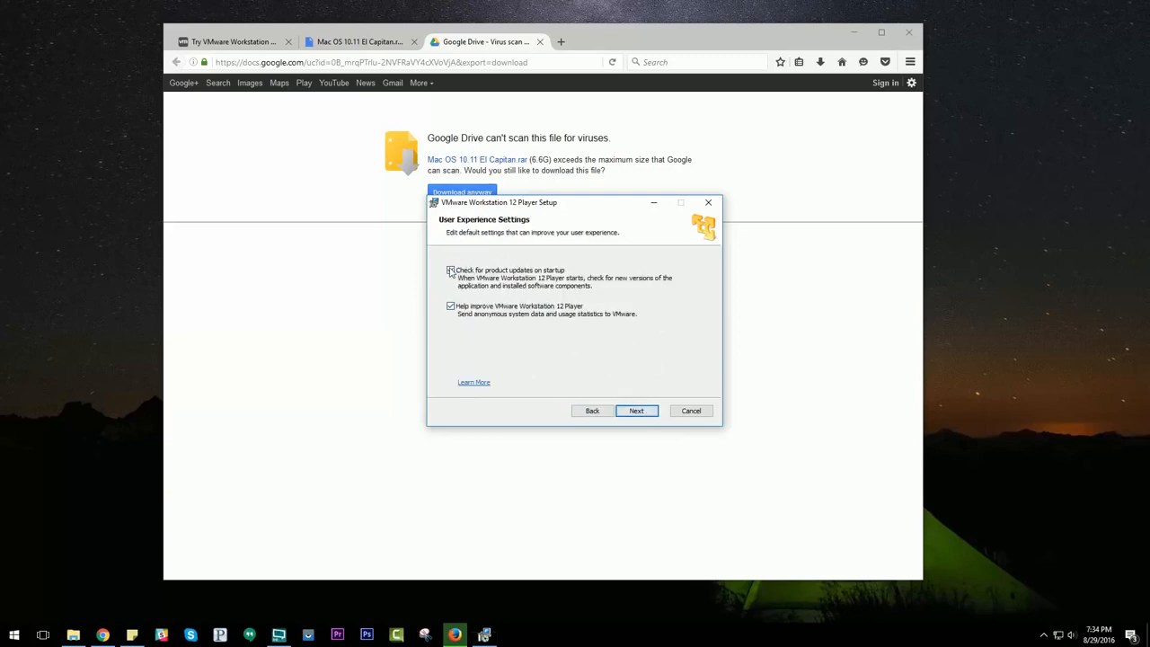
Step: Turn off the option to help improve VMware Workstation 12 Player, keep both shortcuts, and complete the installation
{"action": "left_click", "coordinate": [451, 307]}
{"action": "left_click", "coordinate": [645, 414]}
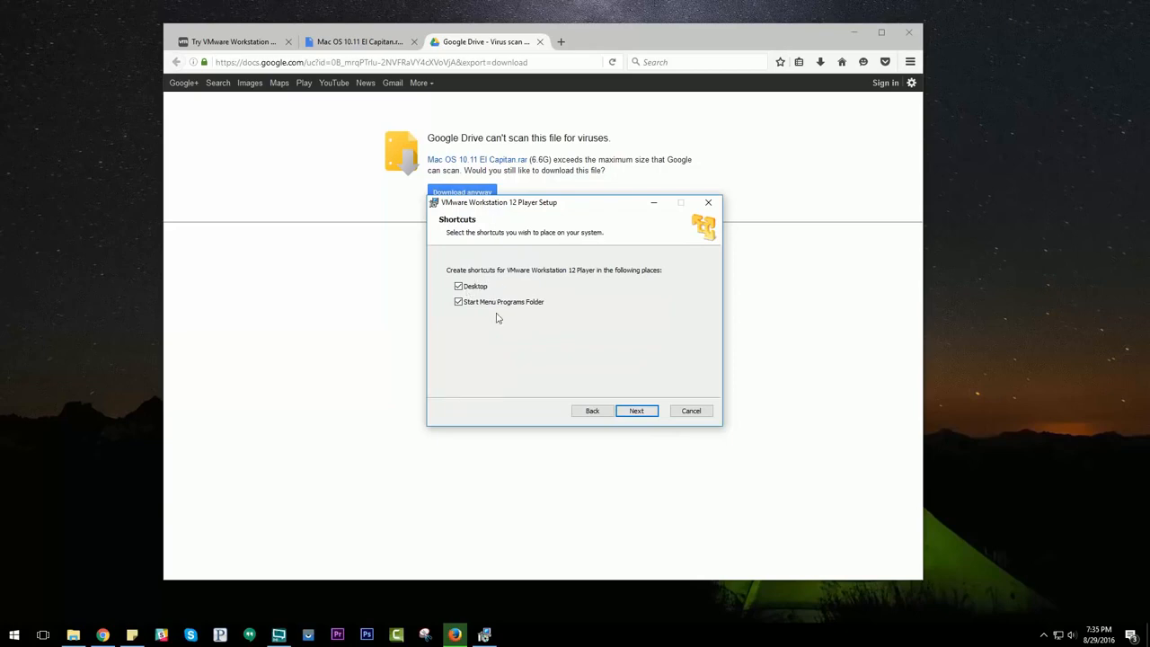
{"action": "left_click", "coordinate": [637, 412]}
{"action": "left_click", "coordinate": [637, 412]}
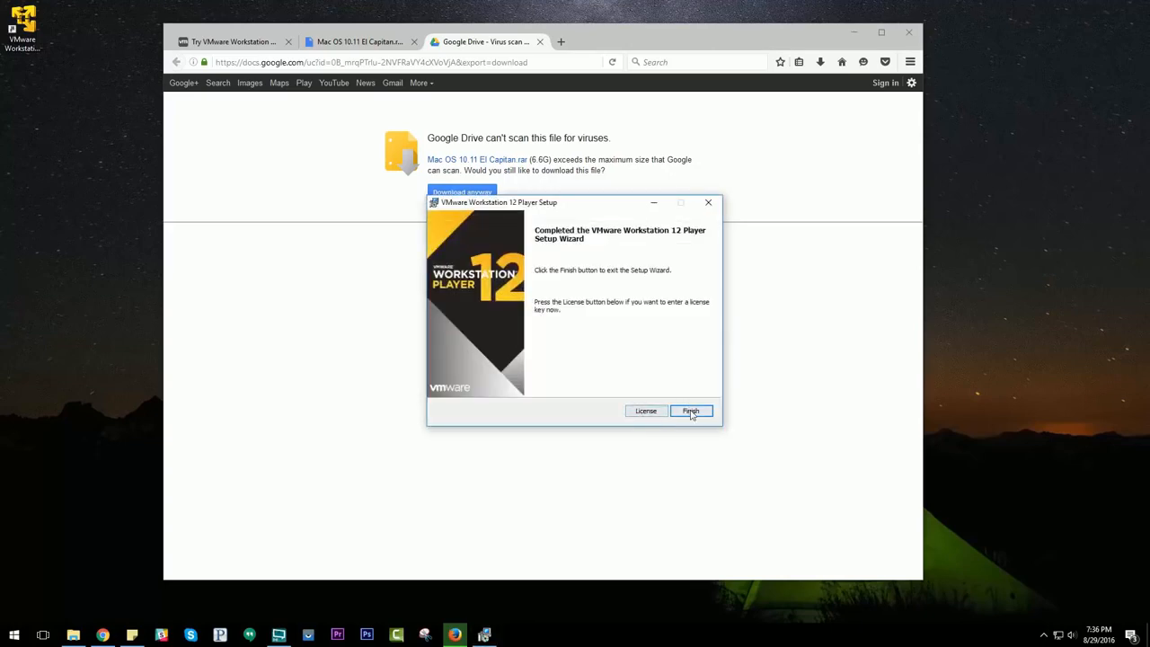
{"action": "left_click", "coordinate": [690, 412]}
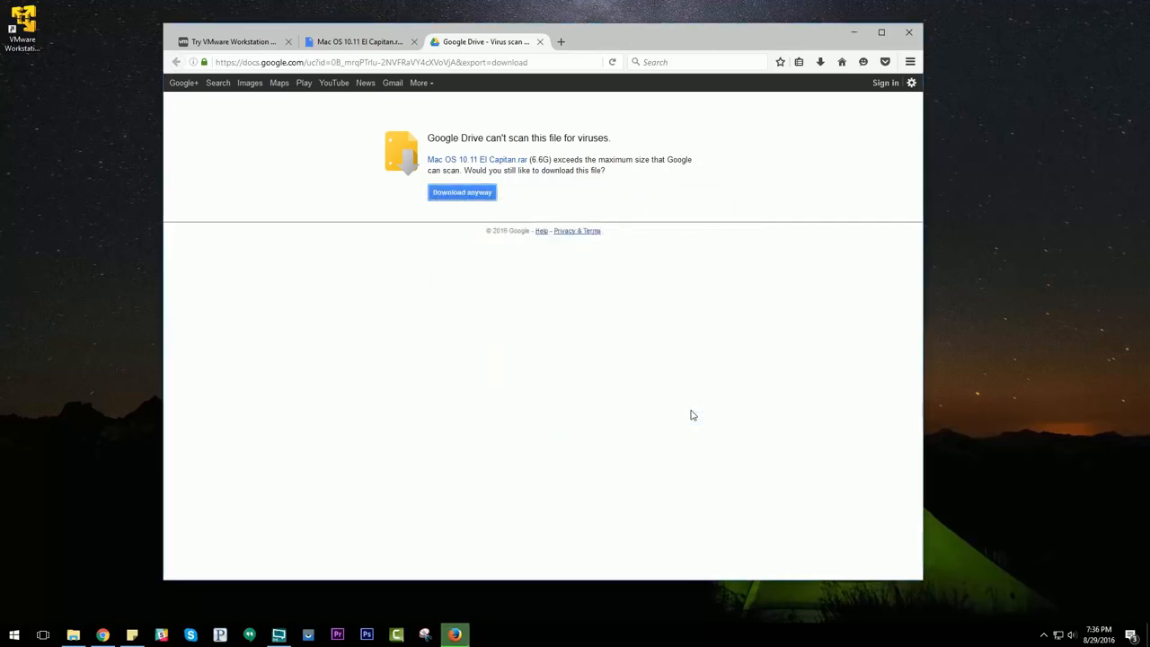
Step: Launch VMware Workstation 12 Player from the desktop shortcut, skip the offered update version, and reposition its window
{"action": "left_click", "coordinate": [31, 27]}
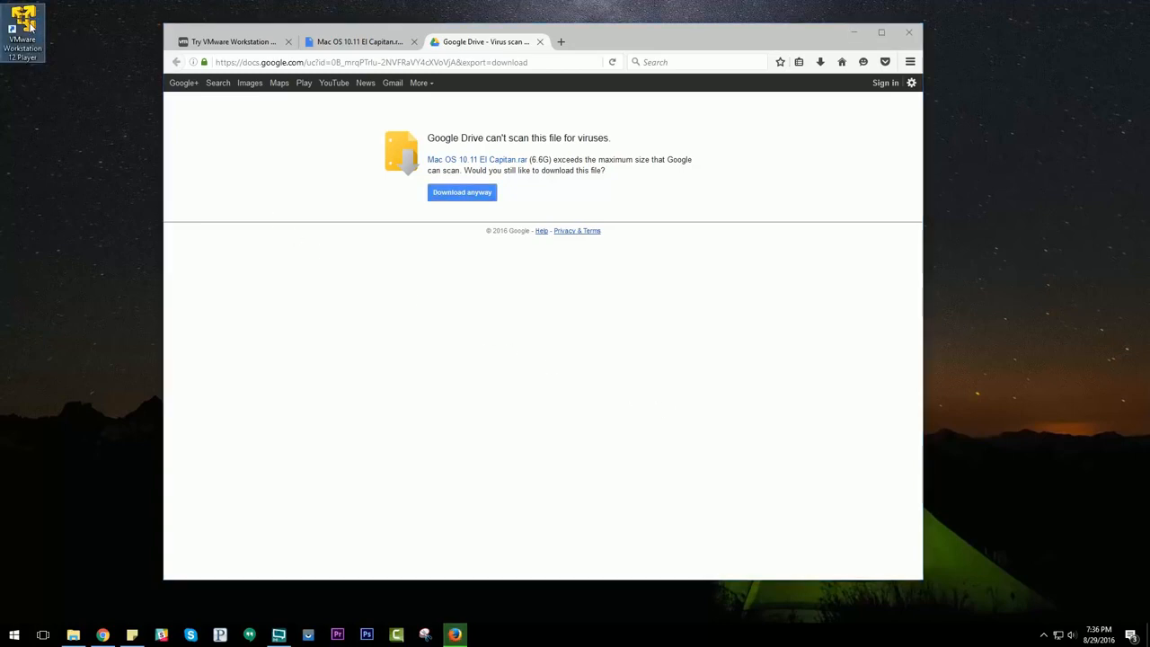
{"action": "double_click", "coordinate": [30, 27]}
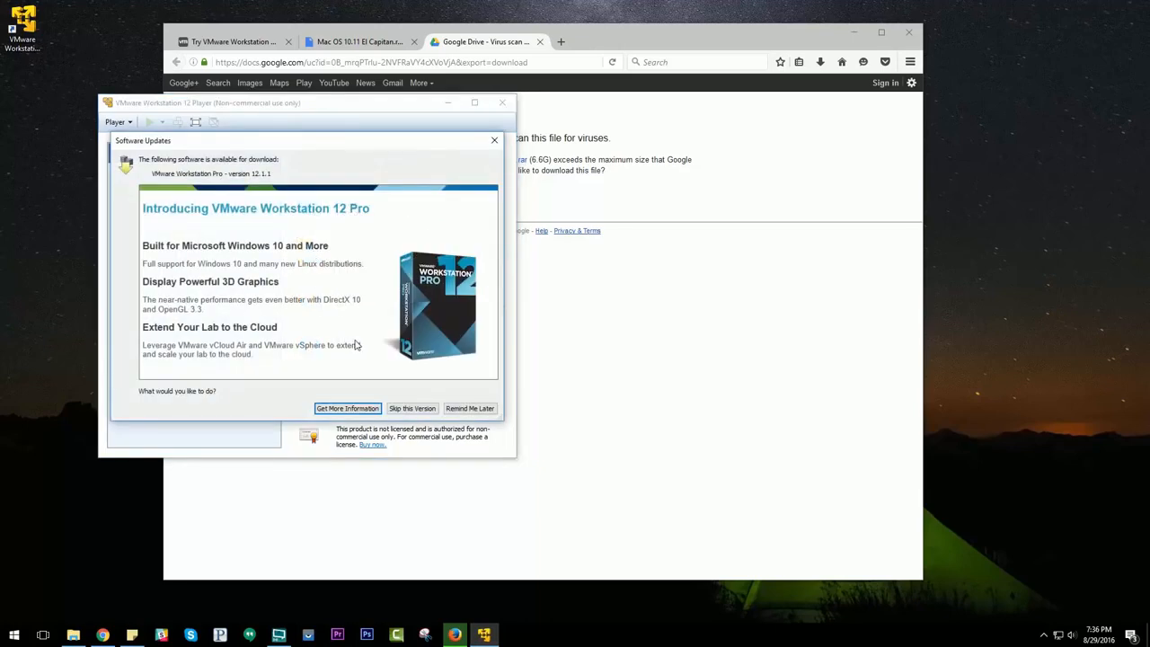
{"action": "left_click", "coordinate": [417, 410]}
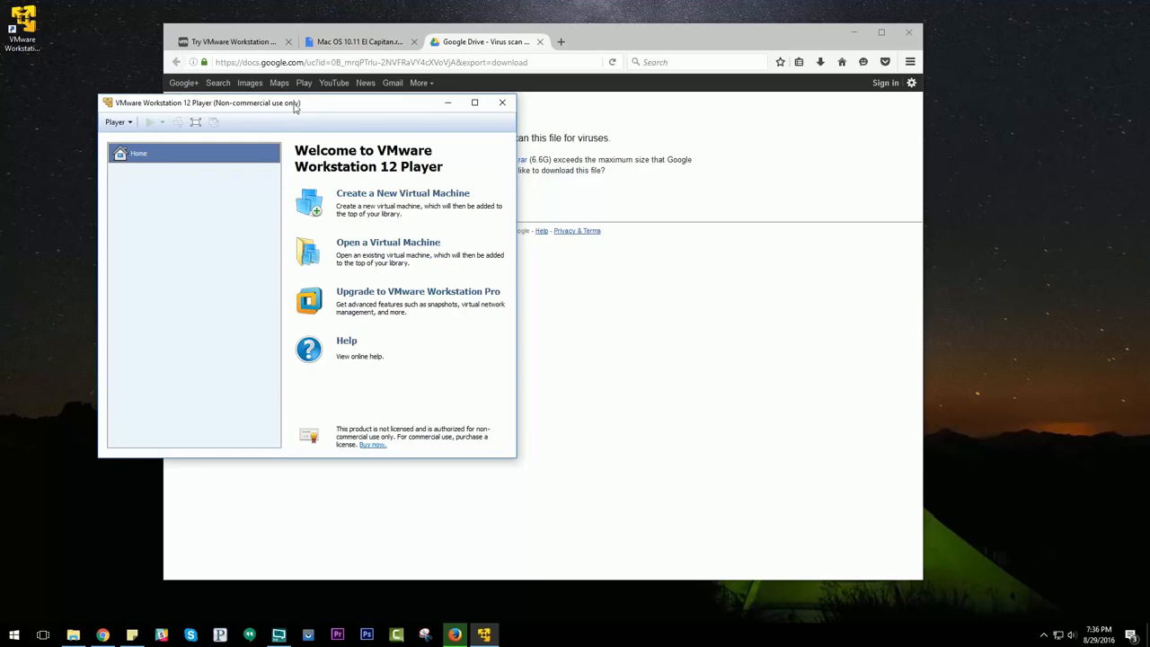
{"action": "left_click_drag", "start_coordinate": [293, 102], "coordinate": [336, 130]}
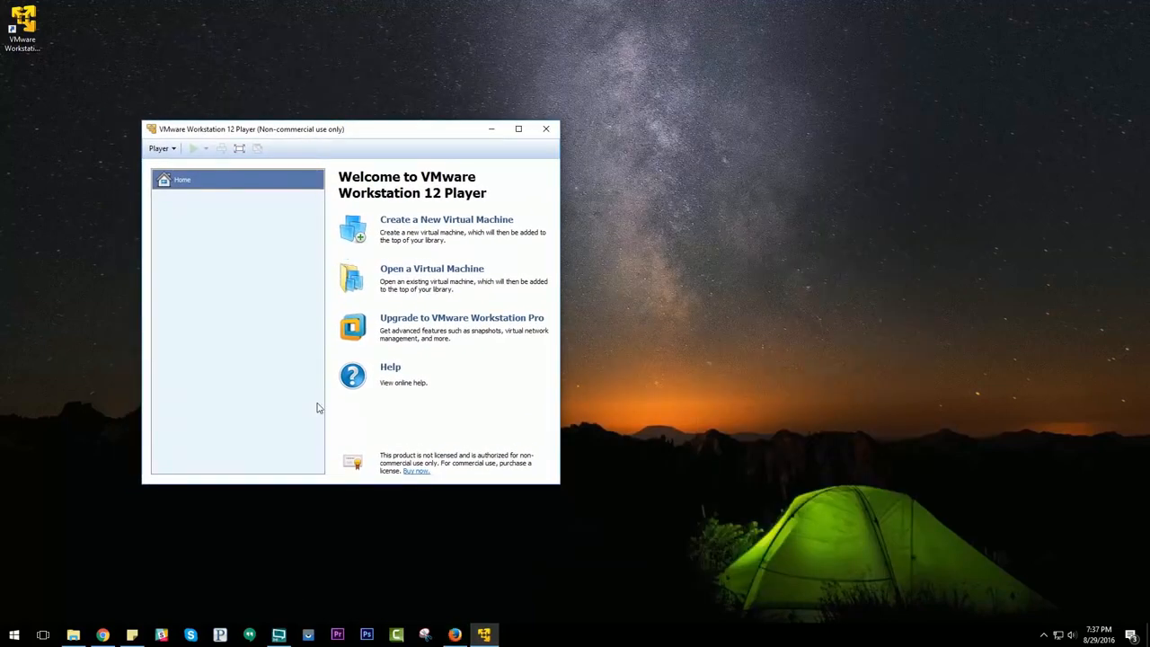
Step: Switch to the browser and open the downloaded Mac OS 10.11 El Capitan(1).rar archive
{"action": "left_click", "coordinate": [454, 635]}
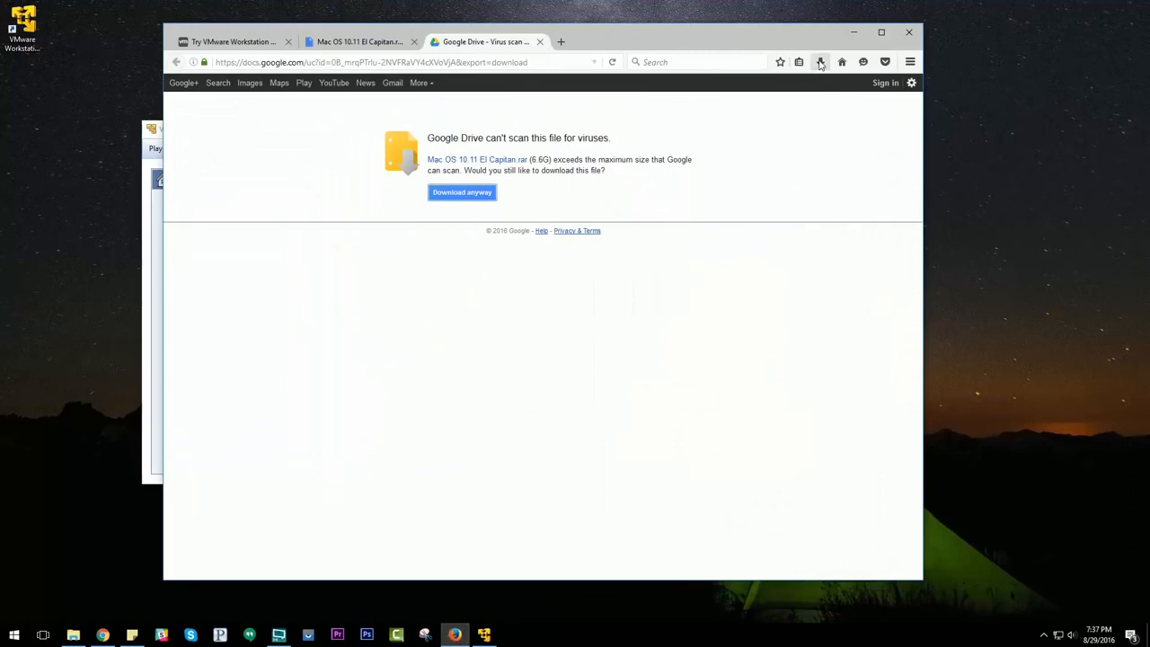
{"action": "left_click", "coordinate": [820, 62]}
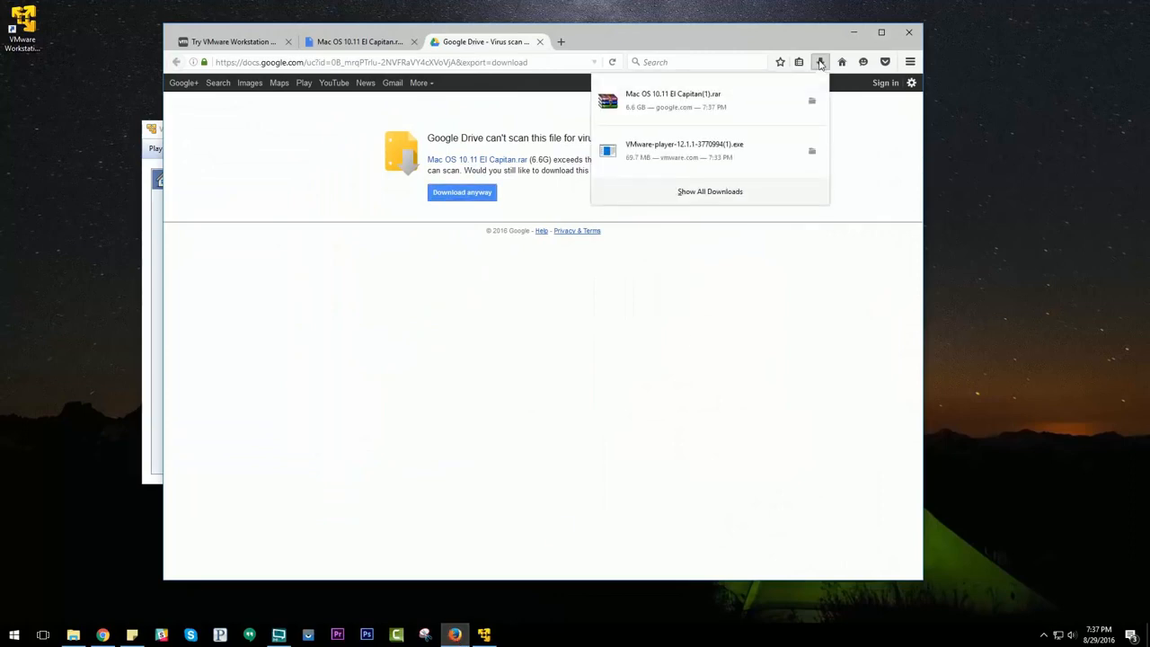
{"action": "left_click", "coordinate": [717, 101]}
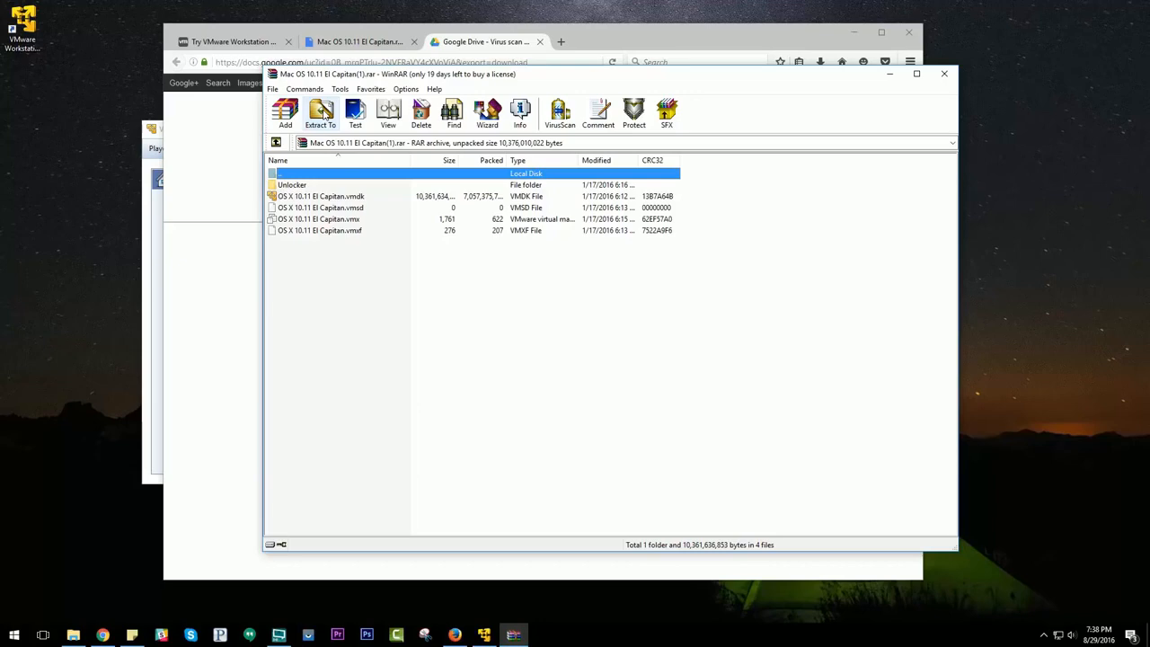
Step: Create a new folder named OSX on Local Disk (C:) in File Explorer, then close the window
{"action": "left_click", "coordinate": [73, 635]}
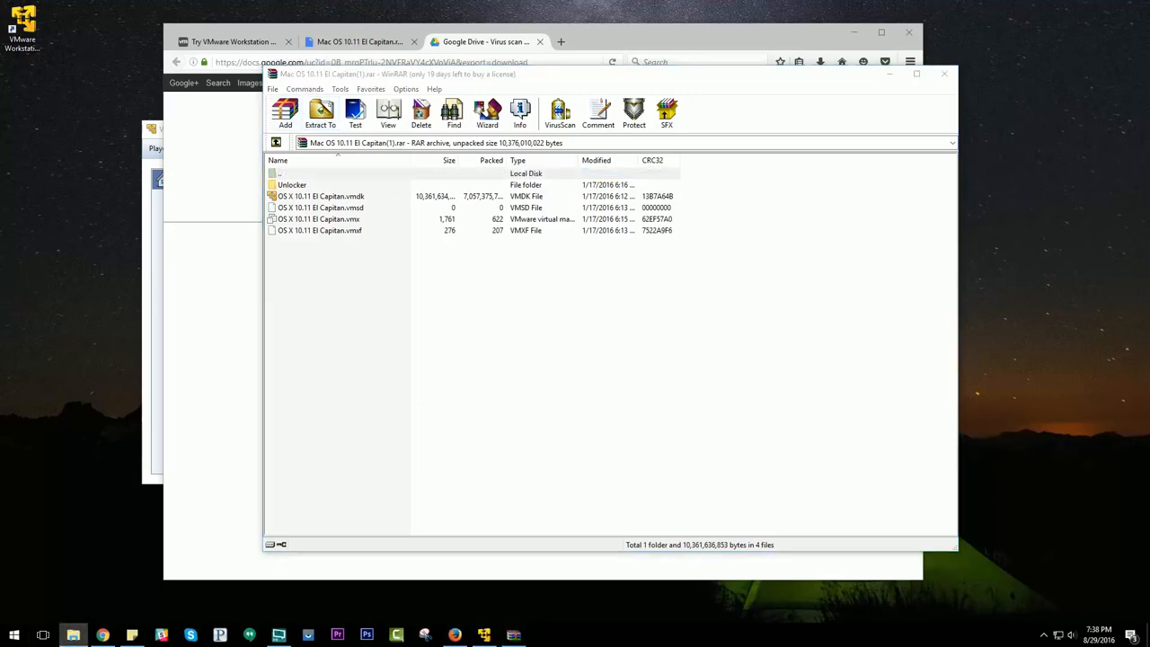
{"action": "left_click_drag", "start_coordinate": [393, 253], "coordinate": [588, 136]}
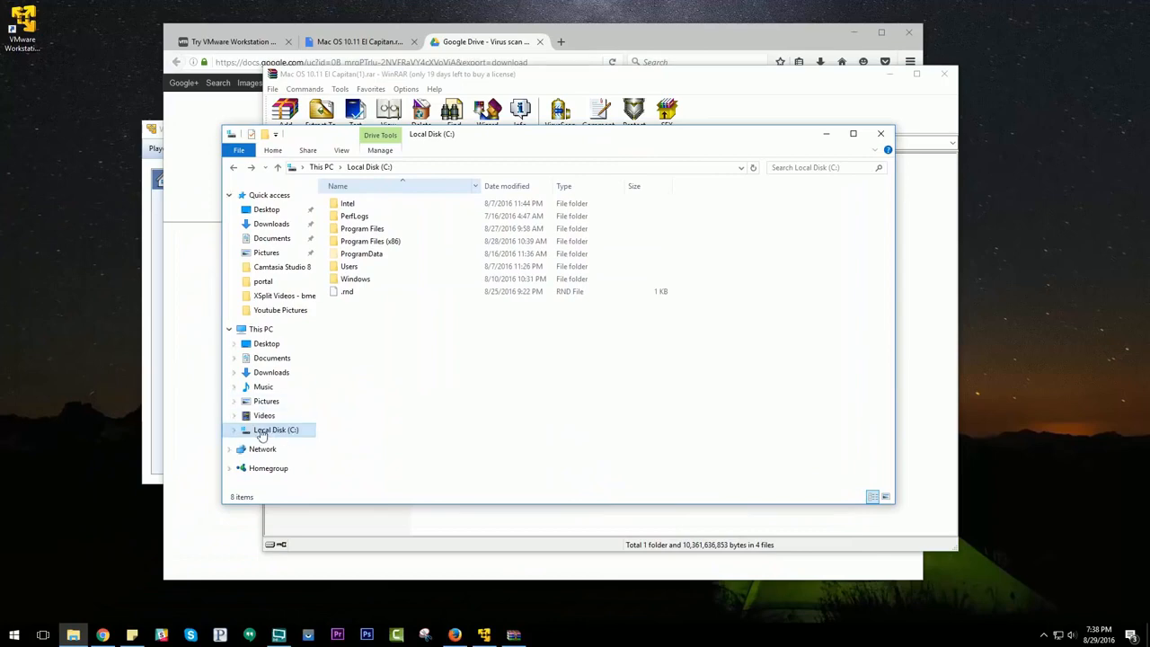
{"action": "right_click", "coordinate": [357, 321]}
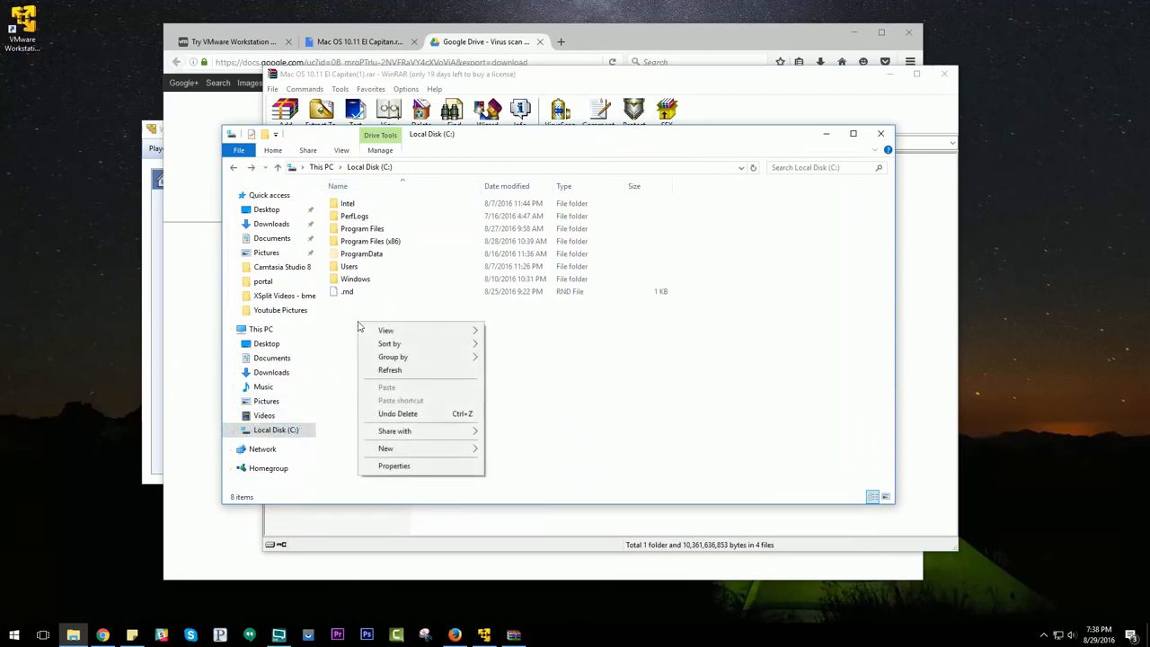
{"action": "mouse_move", "coordinate": [411, 450]}
{"action": "left_click", "coordinate": [509, 451]}
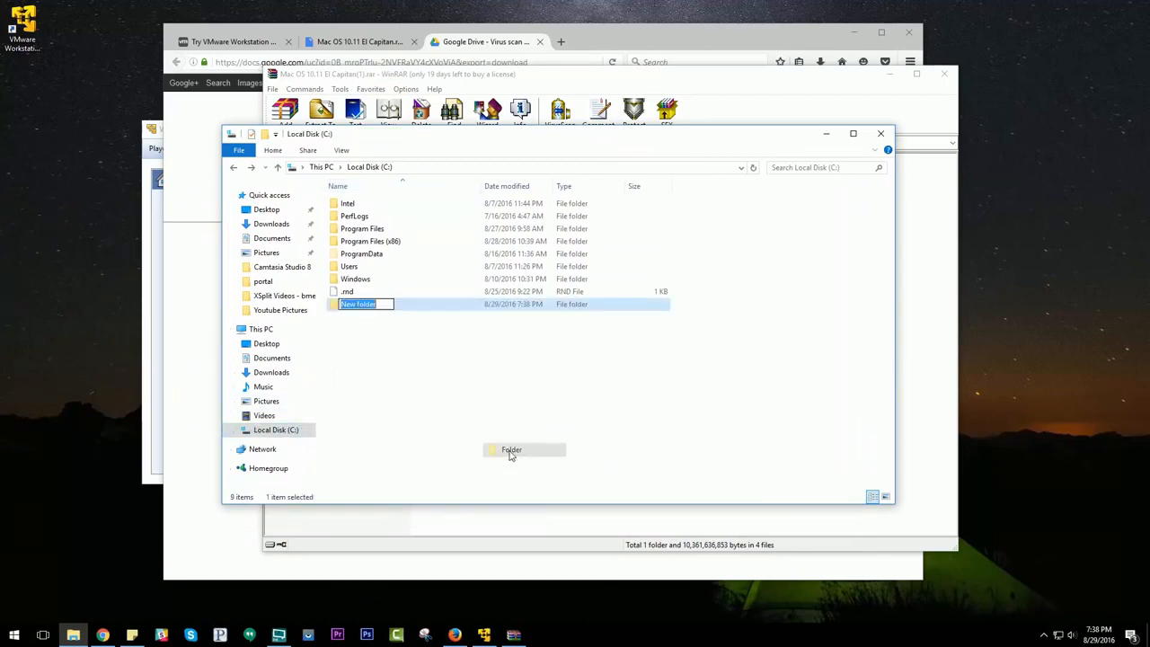
{"action": "type", "text": "OSX"}
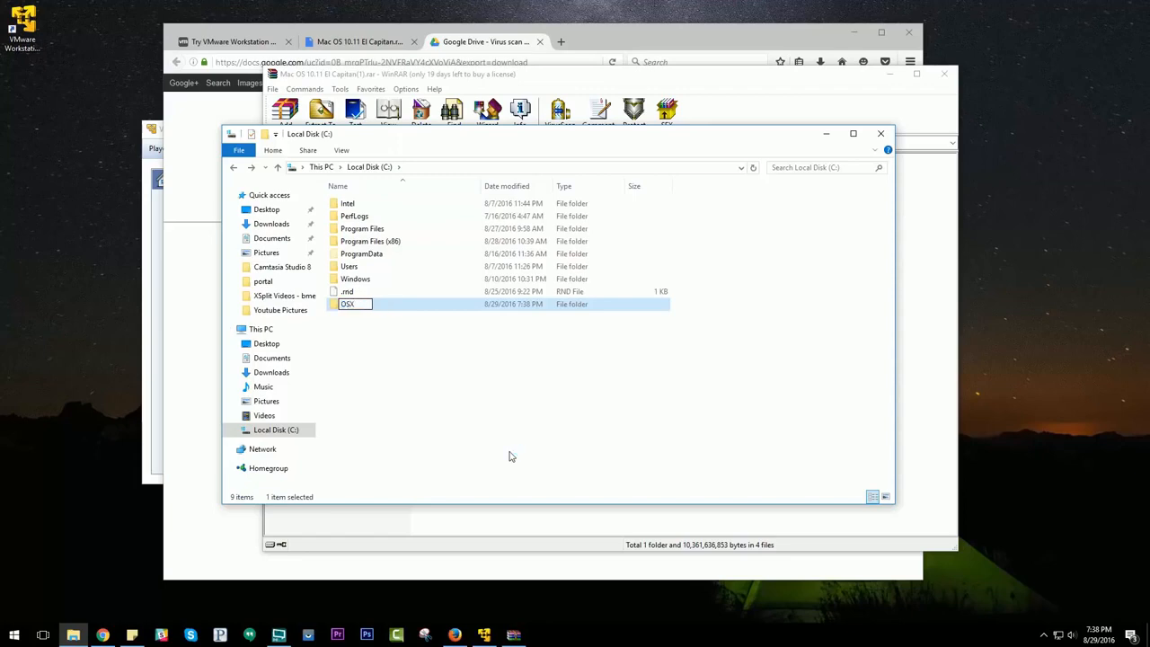
{"action": "key", "text": "Return"}
{"action": "left_click", "coordinate": [880, 135]}
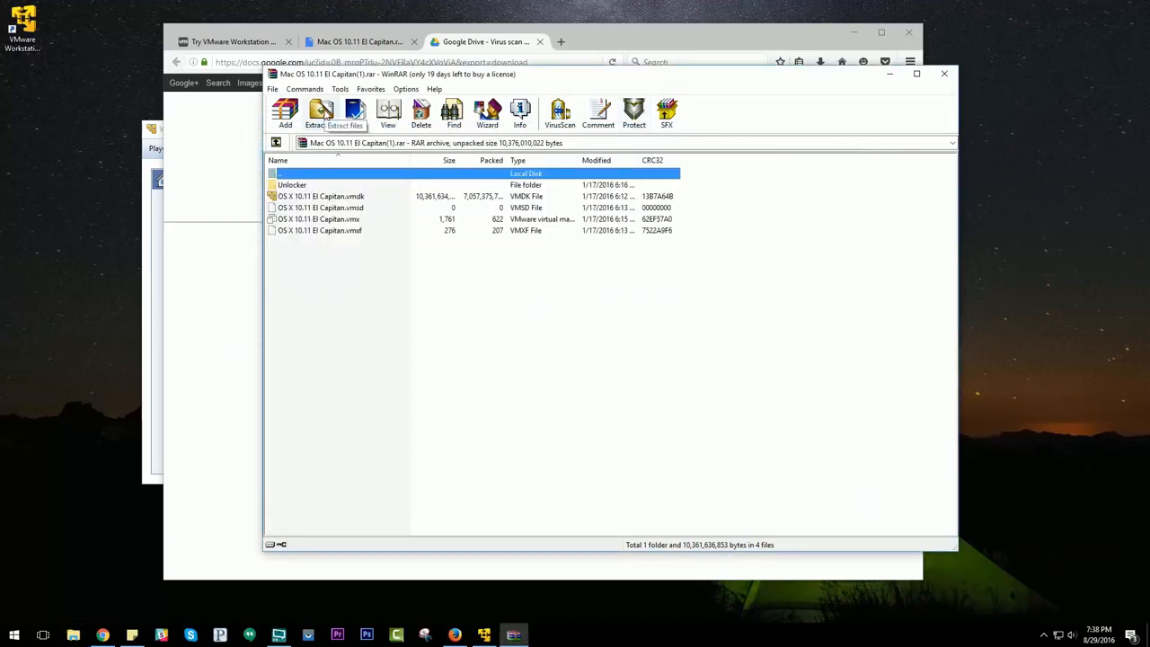
Step: Extract the archive's contents into the OSX folder on Local Disk (C:)
{"action": "left_click", "coordinate": [321, 112]}
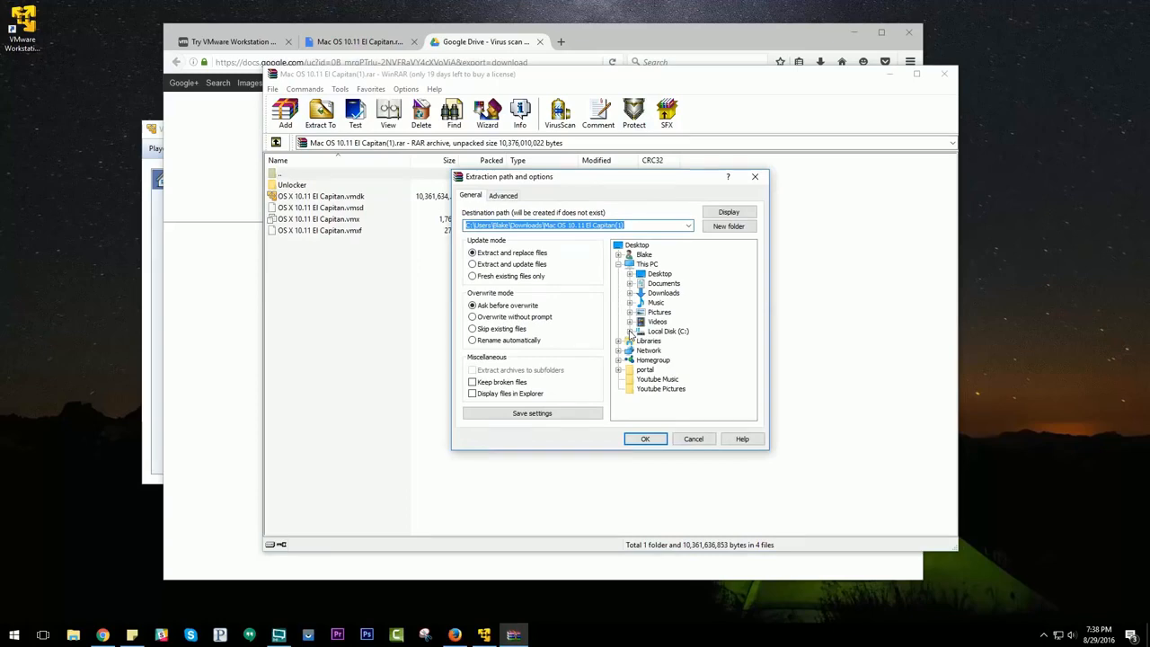
{"action": "left_click", "coordinate": [630, 331]}
{"action": "left_click", "coordinate": [665, 350]}
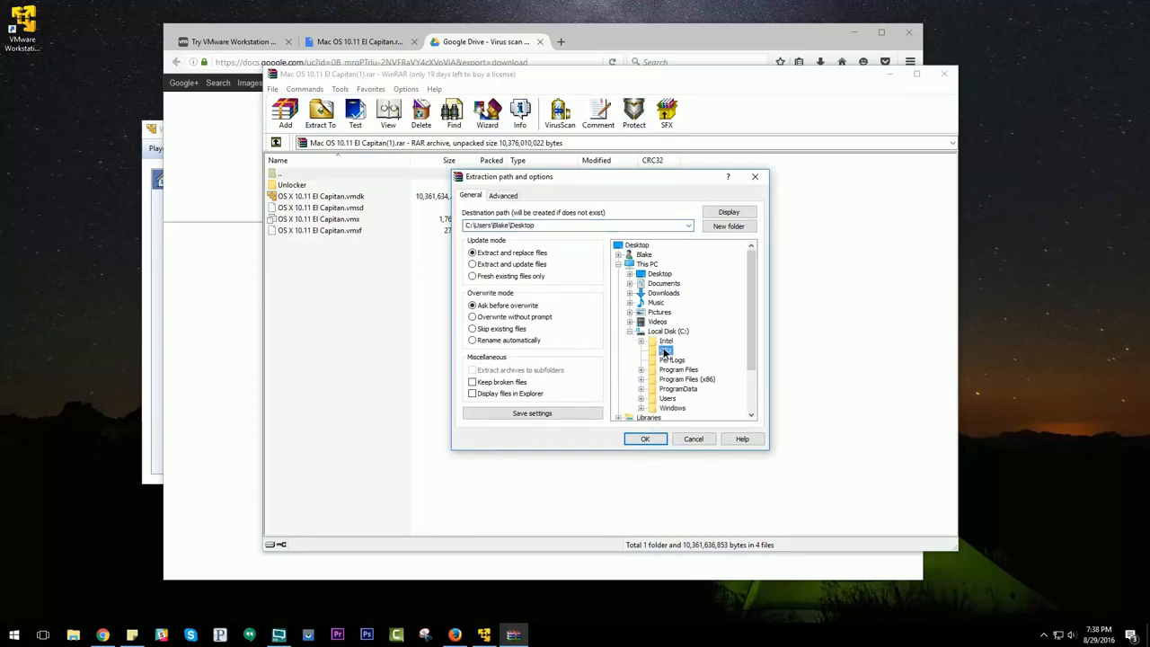
{"action": "left_click", "coordinate": [644, 438]}
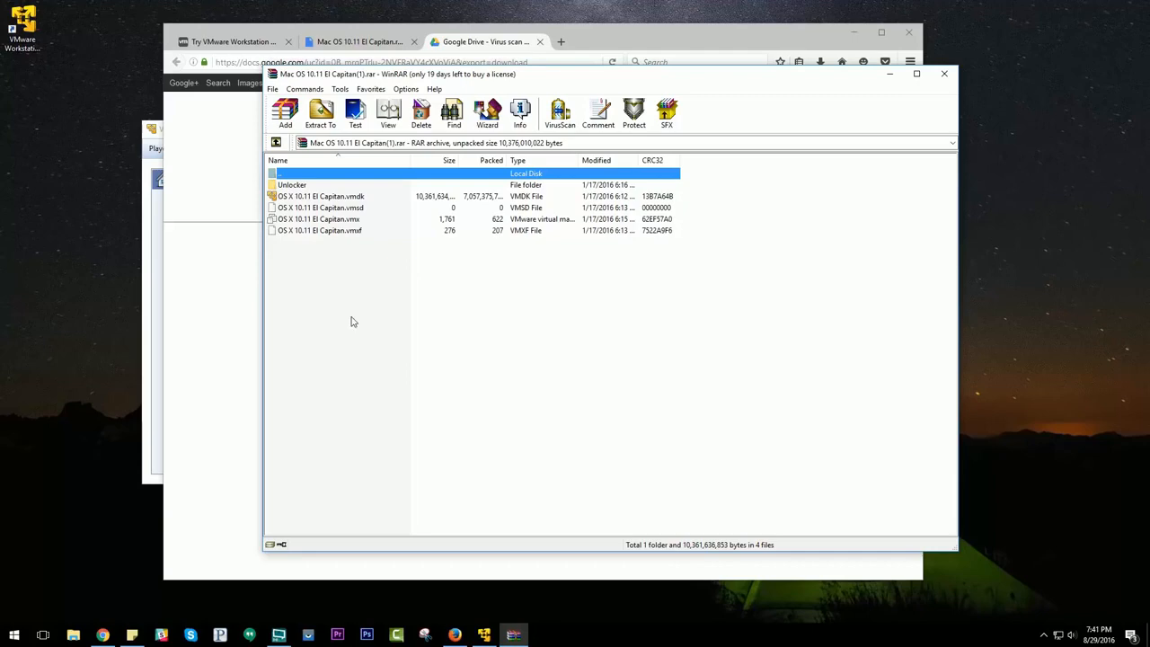
Step: Search the Start menu for folder and open the Show hidden files and folders settings
{"action": "left_click", "coordinate": [17, 636]}
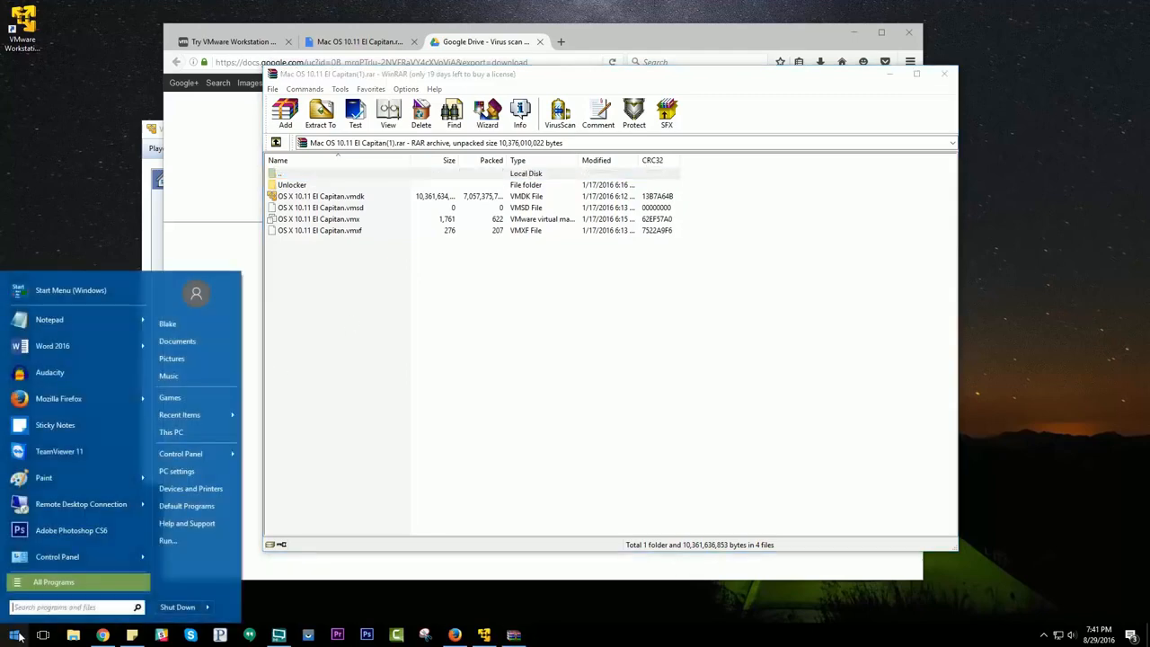
{"action": "type", "text": "folder"}
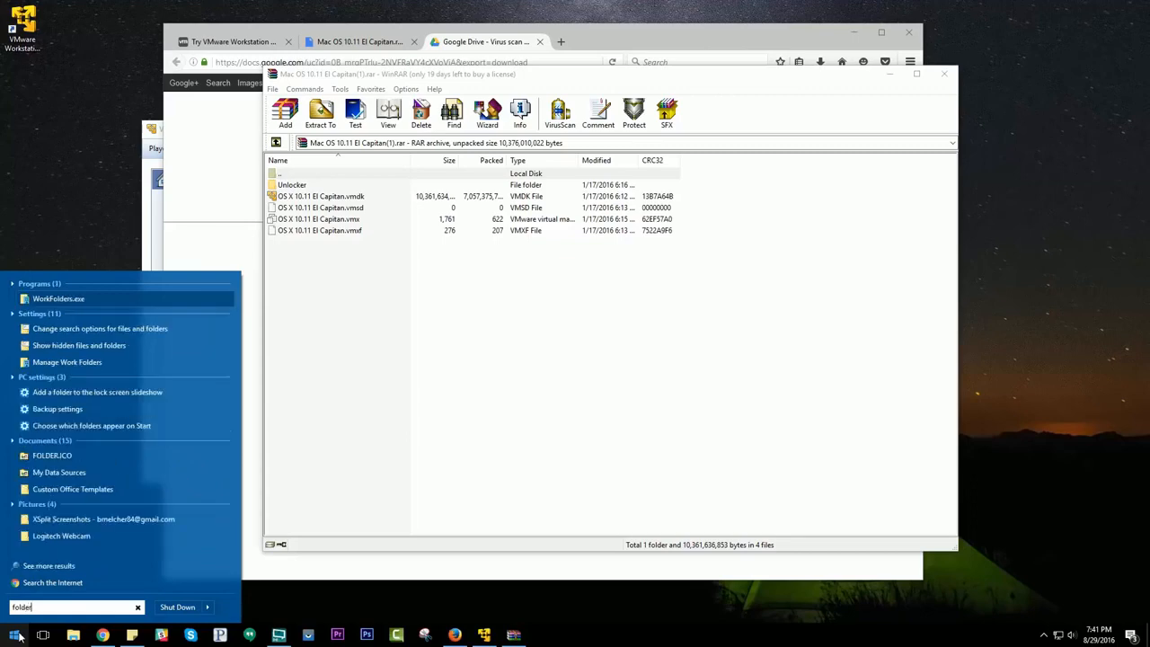
{"action": "left_click", "coordinate": [84, 345]}
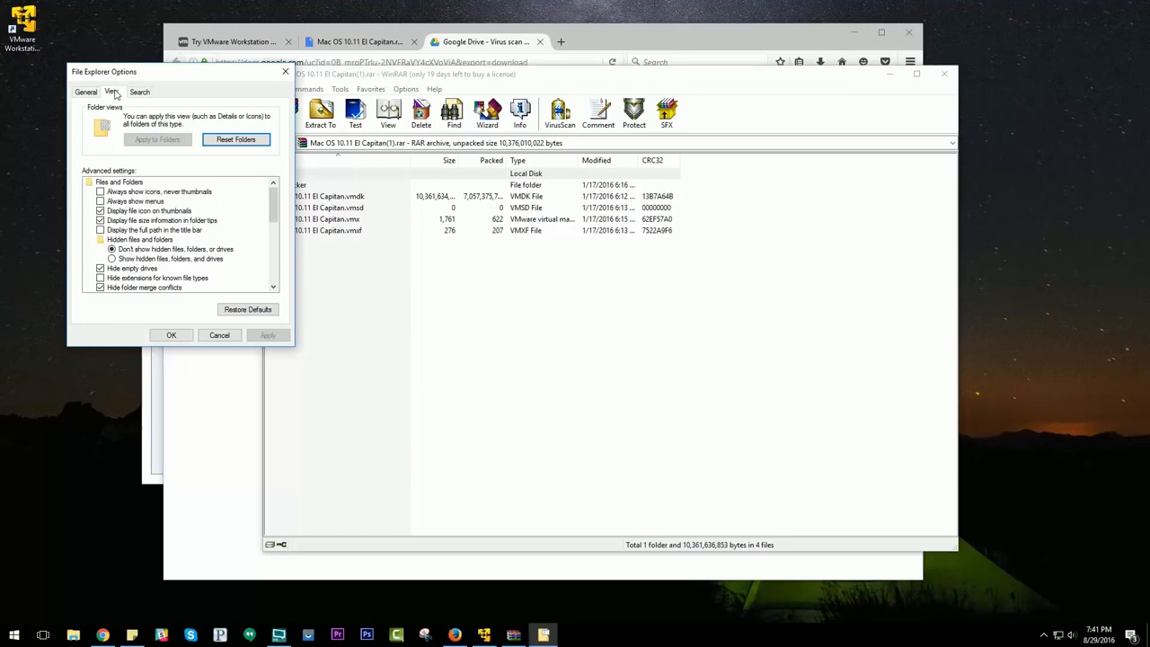
Step: Turn on showing hidden files, folders and drives in the File Explorer options and apply the change
{"action": "left_click", "coordinate": [87, 93]}
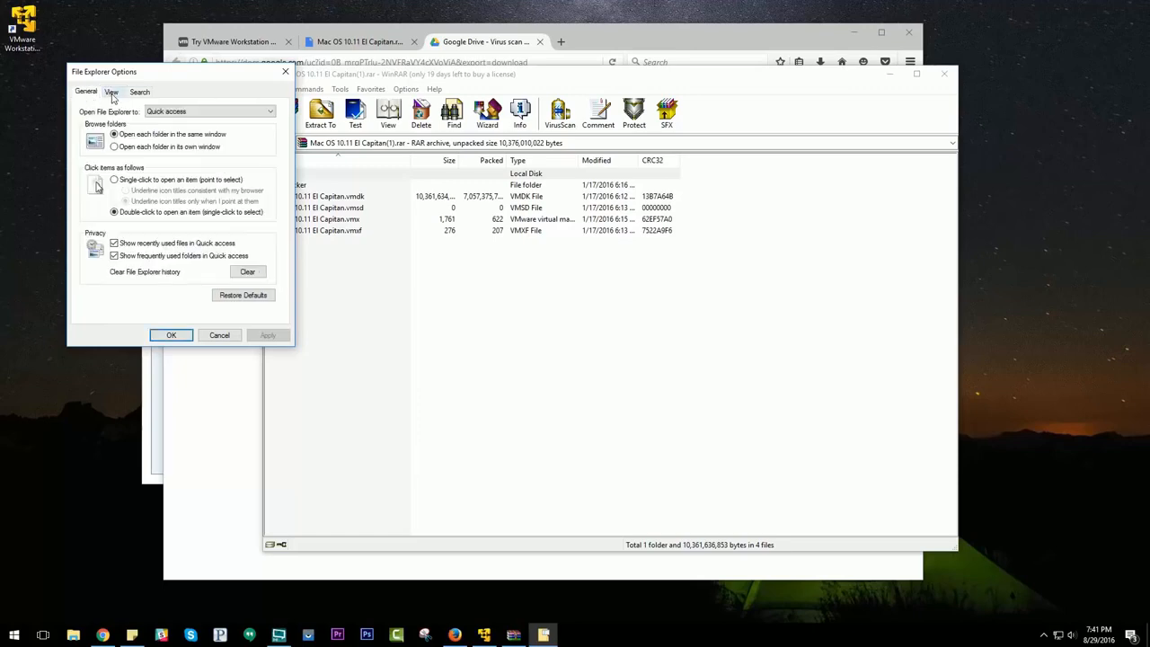
{"action": "left_click", "coordinate": [111, 92]}
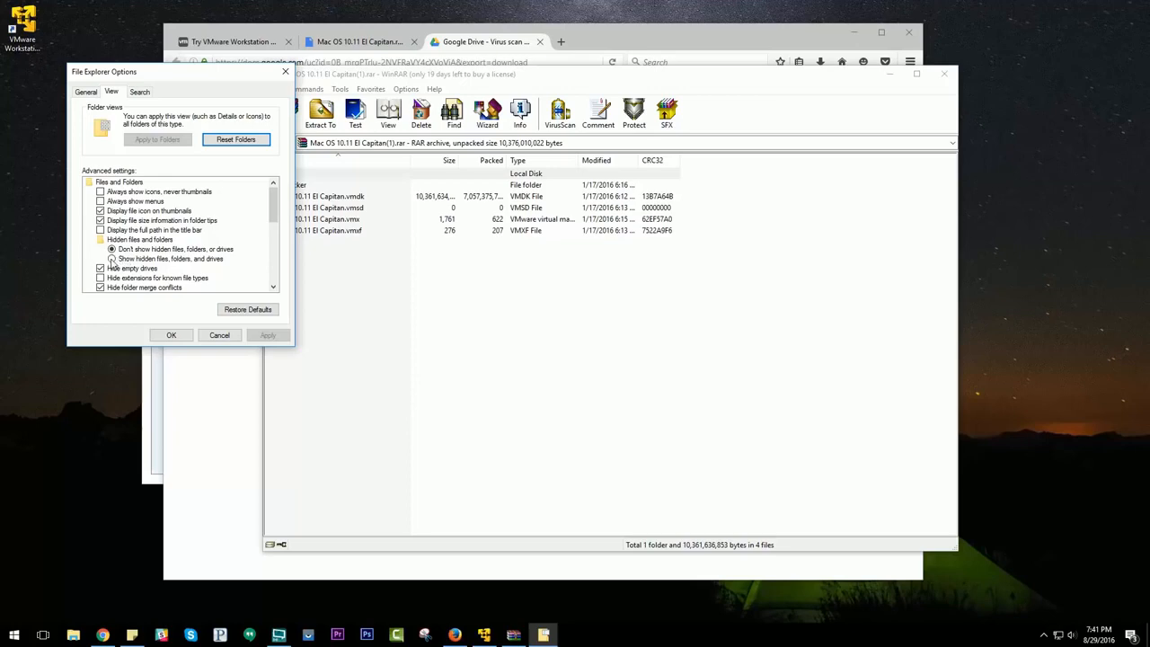
{"action": "left_click", "coordinate": [112, 259]}
{"action": "left_click", "coordinate": [267, 336]}
{"action": "left_click", "coordinate": [171, 336]}
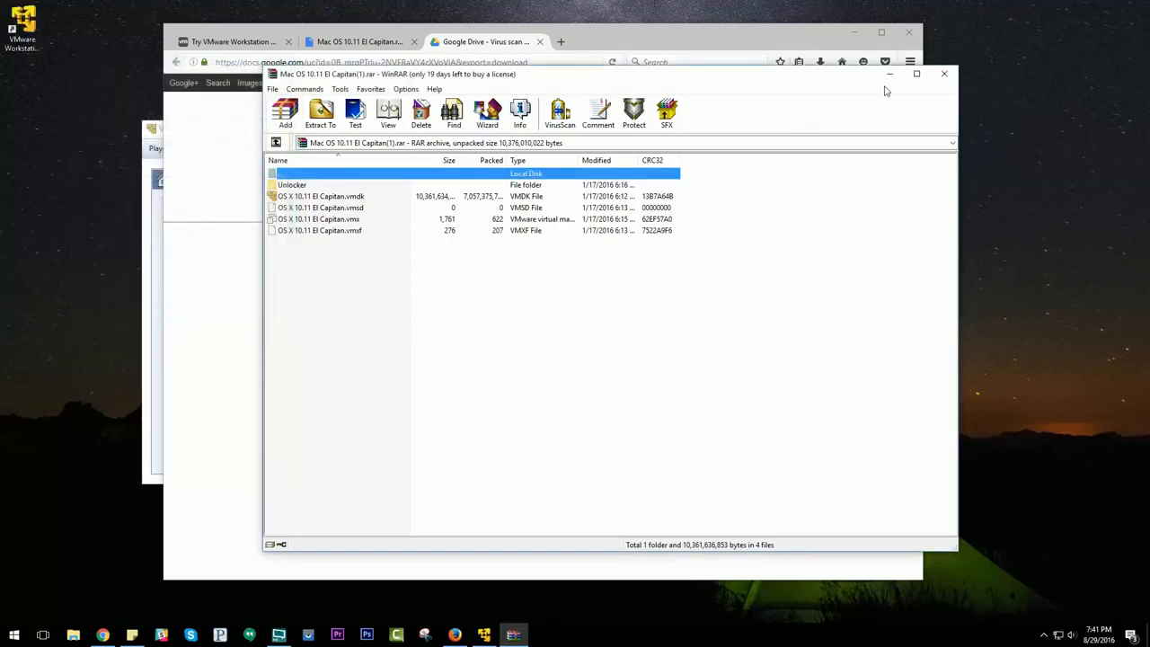
Step: Close the WinRAR window and the browser, confirming closing all its tabs
{"action": "left_click", "coordinate": [942, 76]}
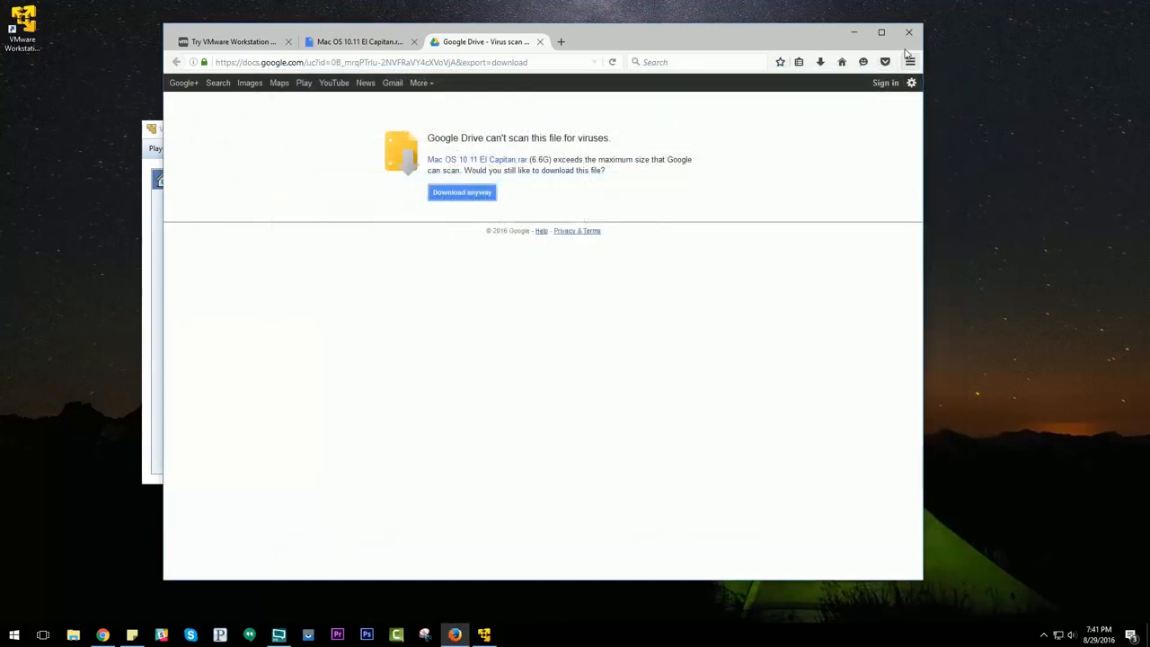
{"action": "left_click", "coordinate": [910, 36]}
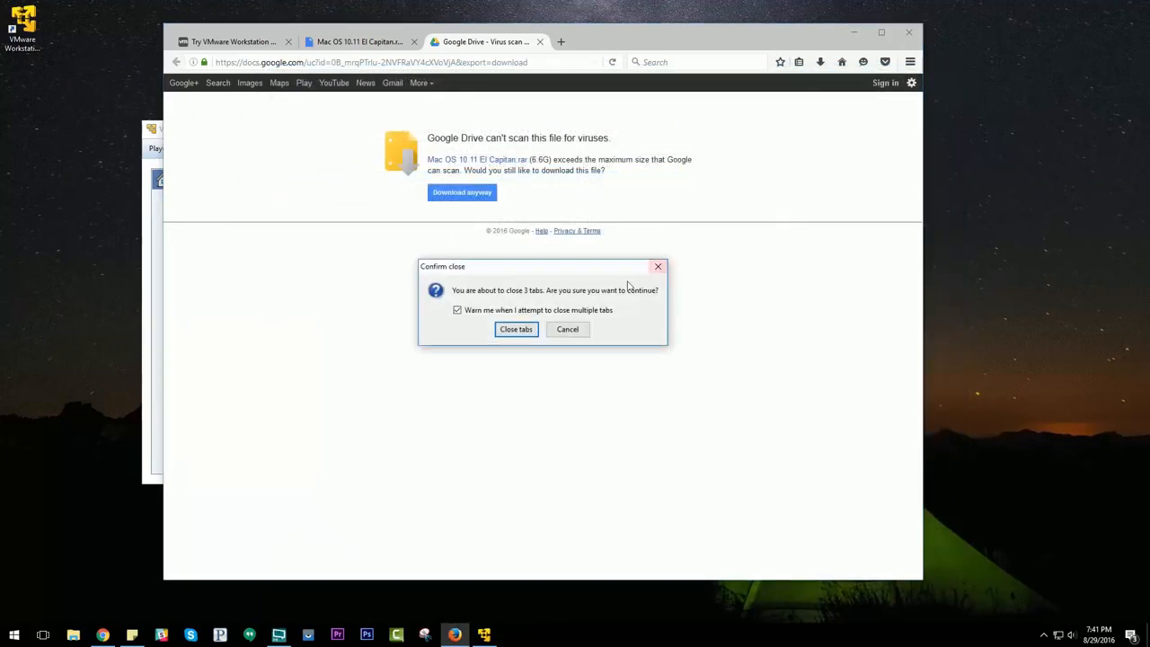
{"action": "left_click", "coordinate": [508, 329]}
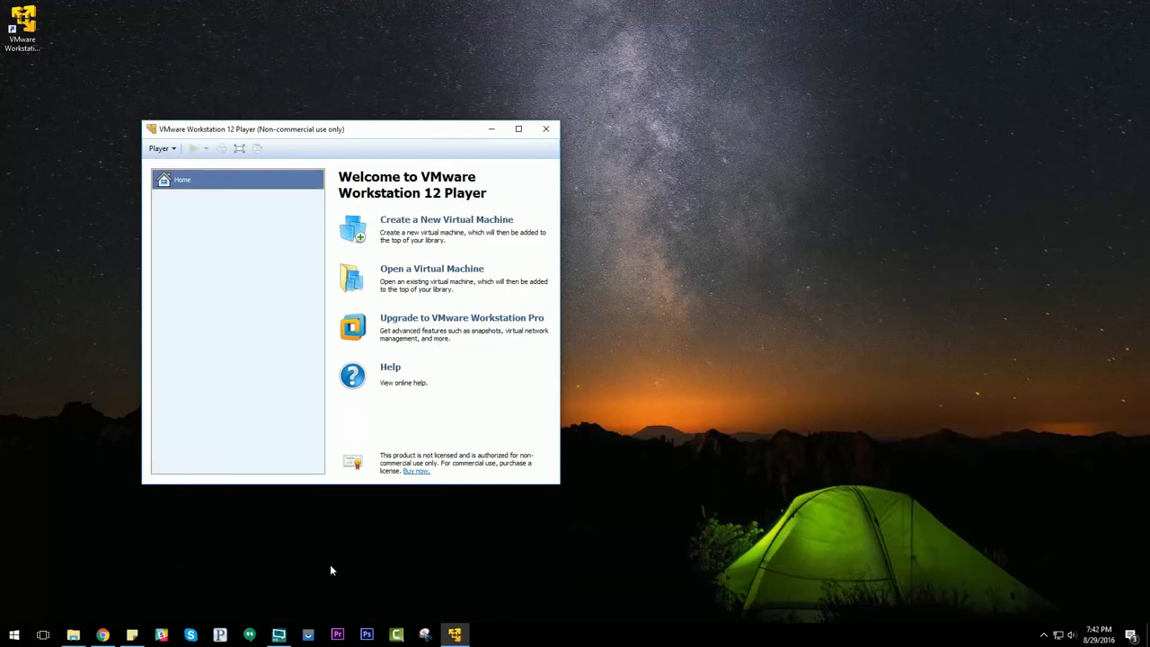
Step: Open the unlocker204 folder inside C:\OSX\Unlocker\unlocker204 in File Explorer and widen the Size column
{"action": "left_click", "coordinate": [73, 635]}
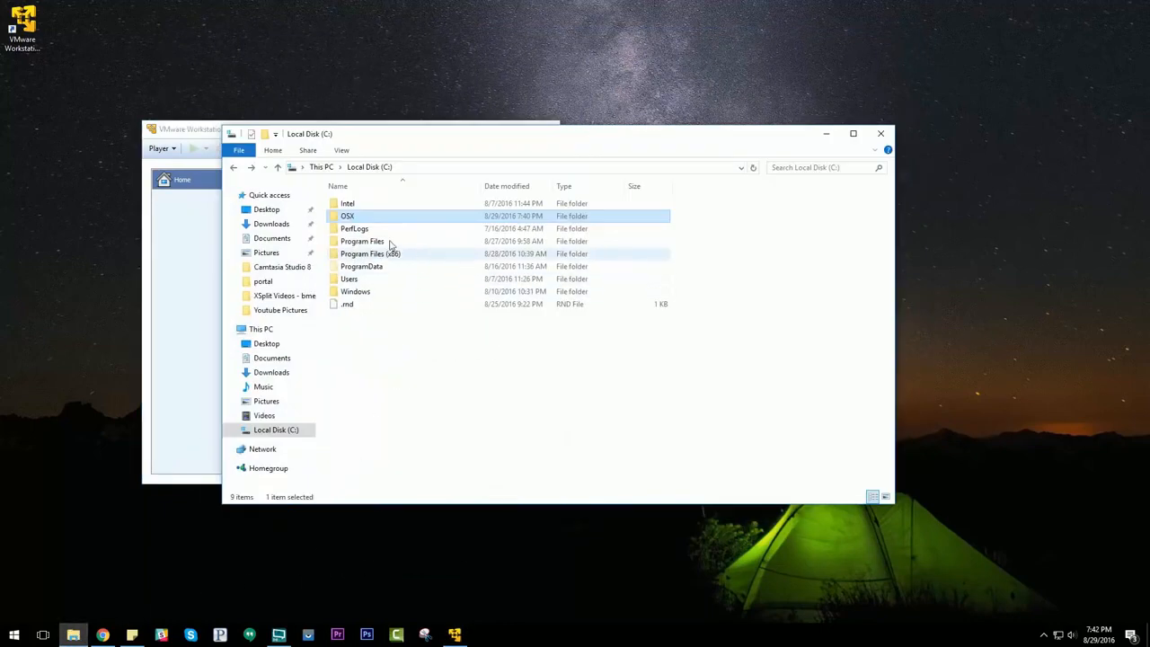
{"action": "double_click", "coordinate": [348, 217]}
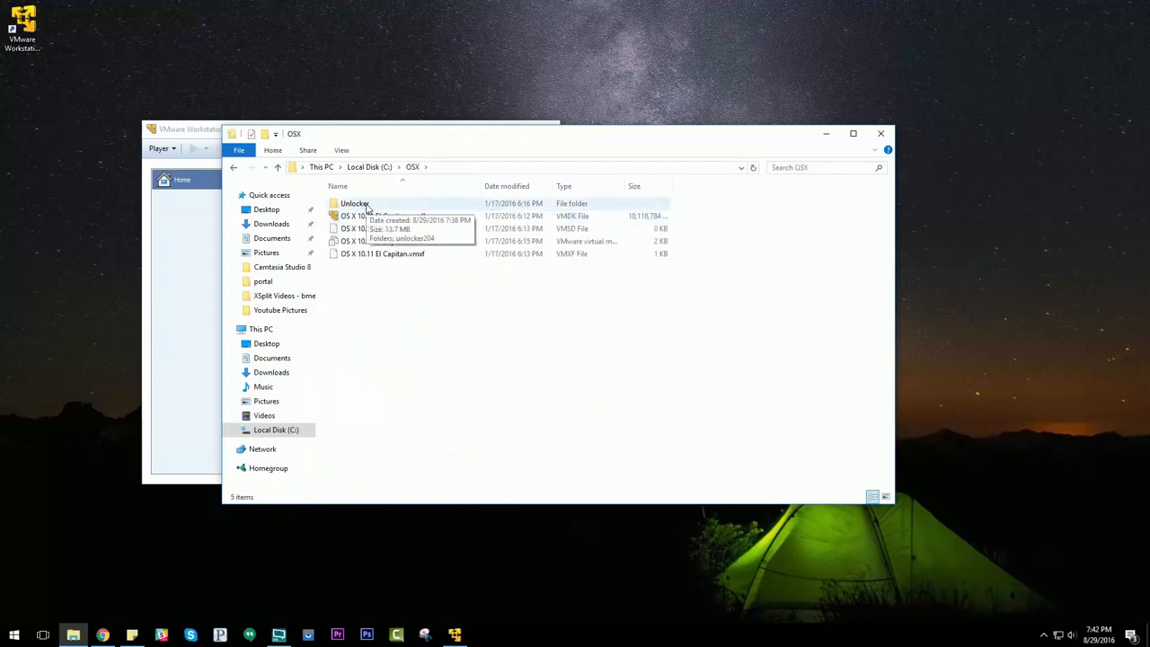
{"action": "double_click", "coordinate": [366, 209]}
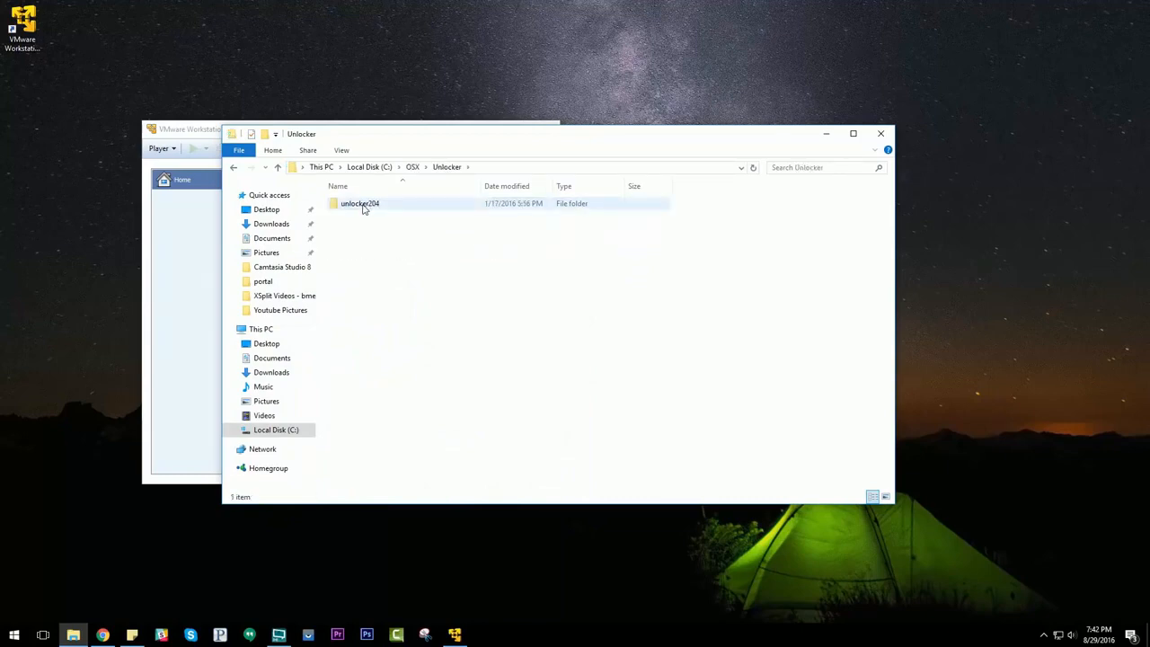
{"action": "double_click", "coordinate": [364, 207]}
{"action": "double_click", "coordinate": [364, 207]}
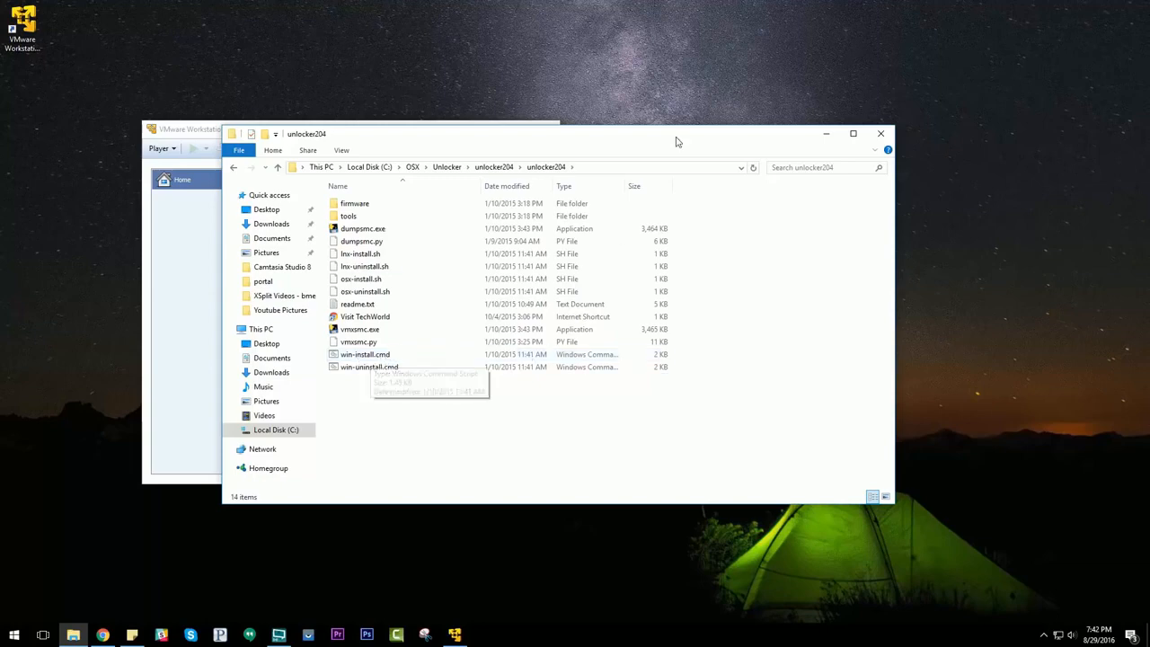
{"action": "left_click_drag", "start_coordinate": [626, 183], "coordinate": [678, 183]}
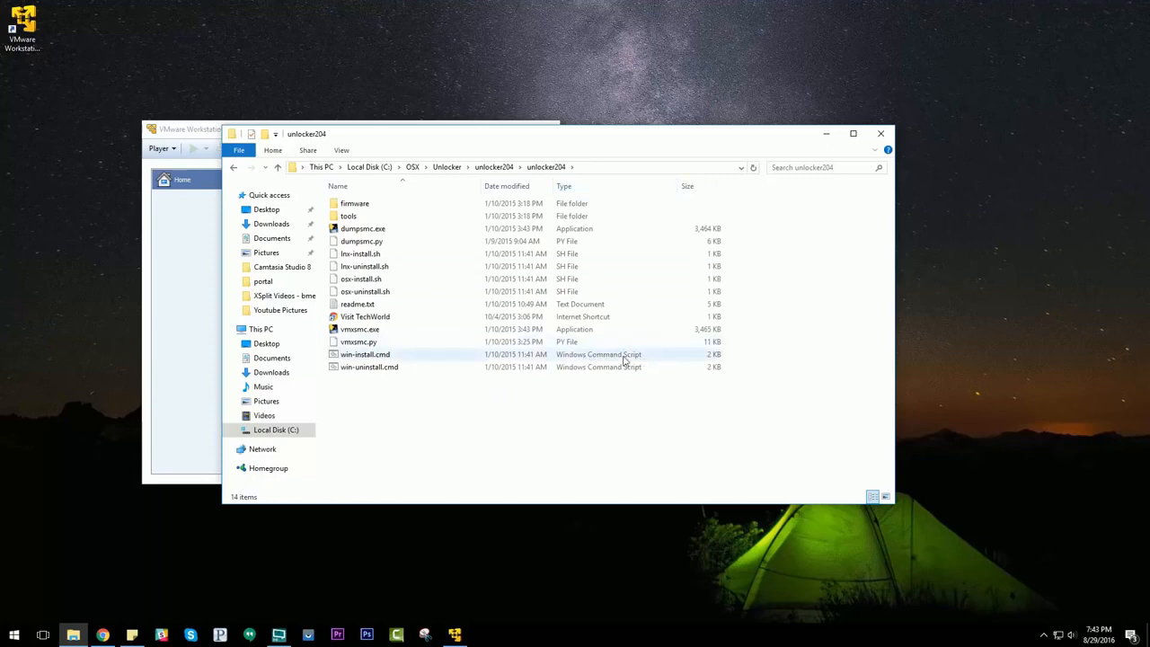
Step: Run win-install.cmd as administrator, allowing it in the User Account Control prompt, and close File Explorer
{"action": "right_click", "coordinate": [366, 358]}
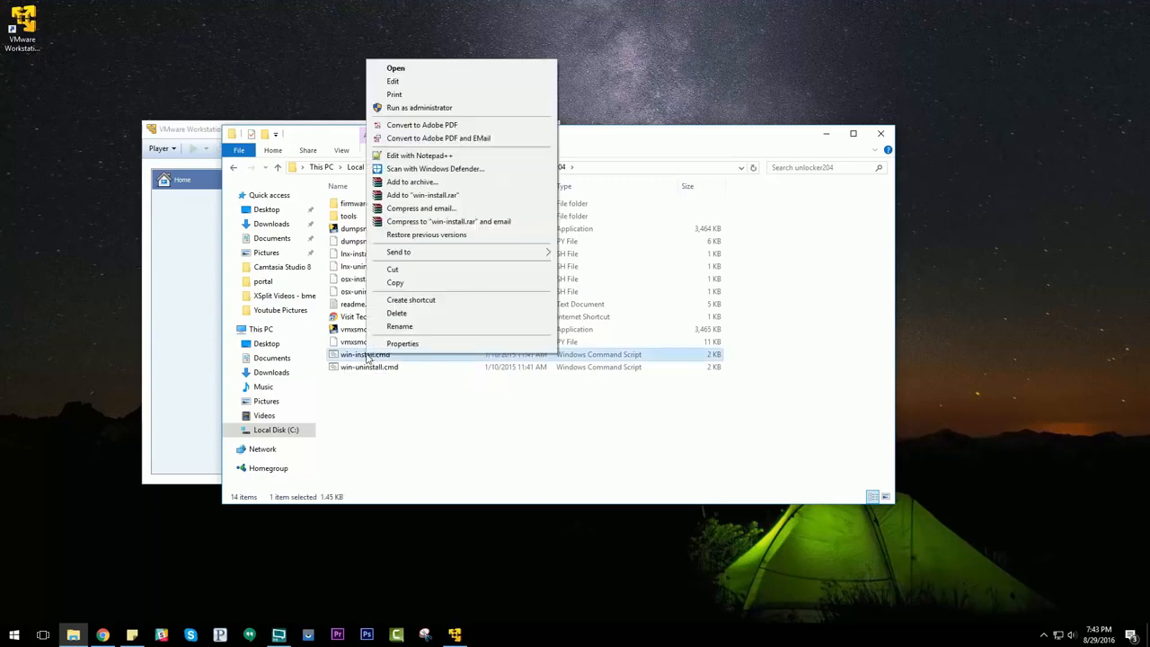
{"action": "left_click", "coordinate": [433, 109]}
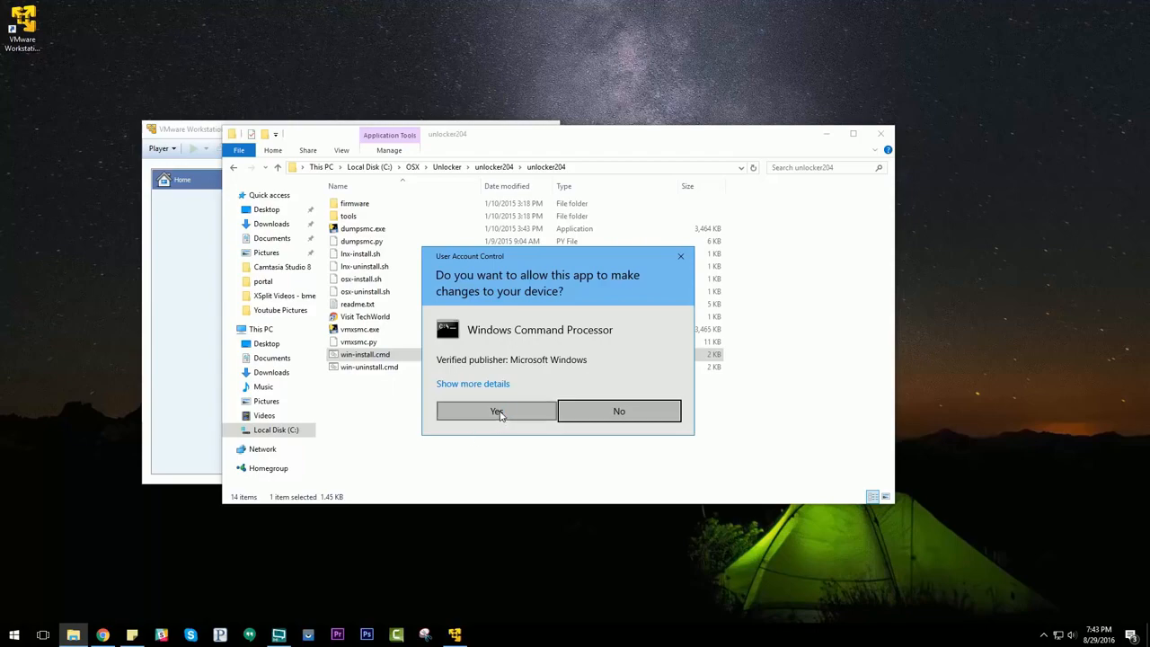
{"action": "left_click", "coordinate": [501, 416]}
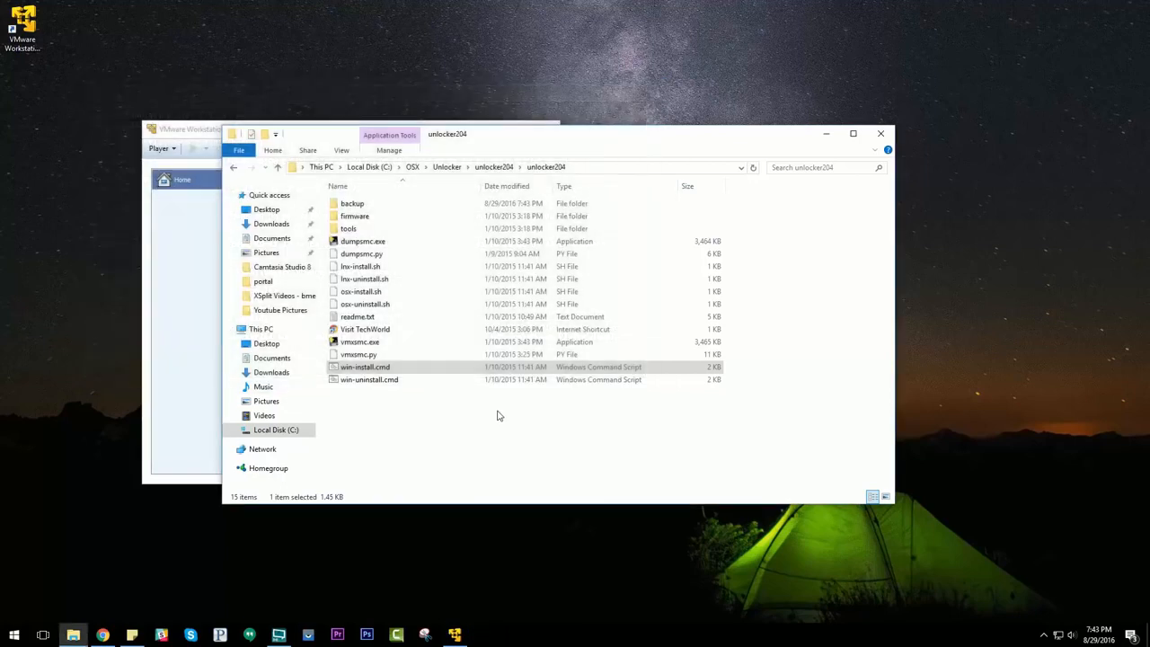
{"action": "left_click", "coordinate": [880, 134]}
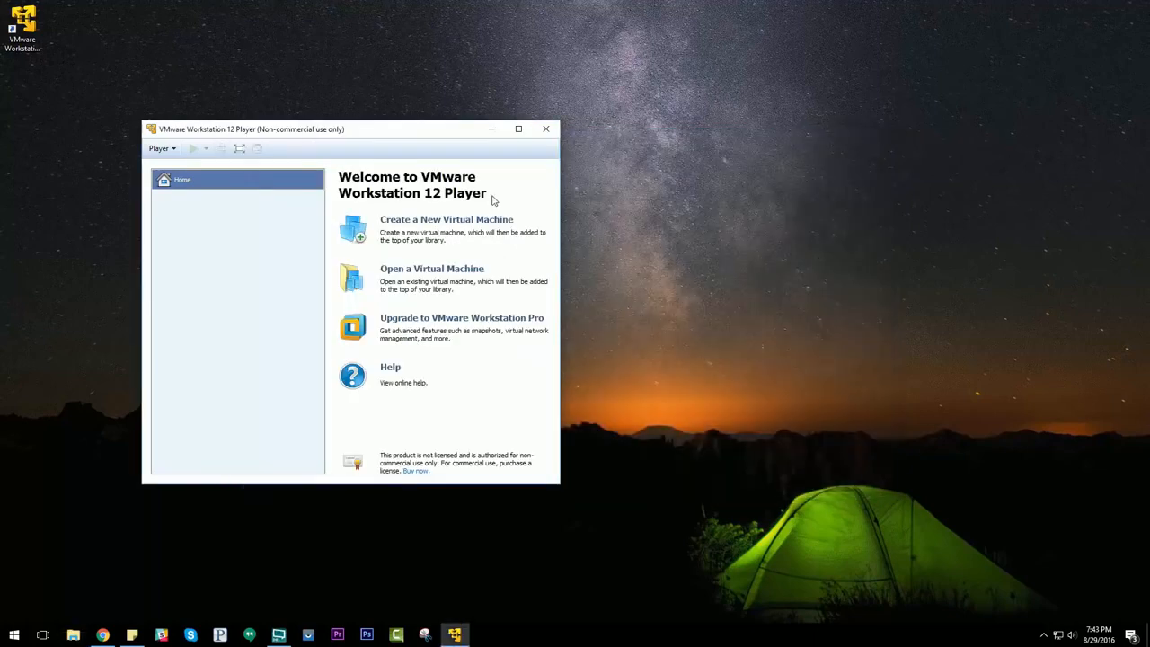
Step: Open the OS X 10.11 El Capitan.vmx virtual machine from C:\OSX in VMware Workstation 12 Player
{"action": "left_click_drag", "start_coordinate": [247, 134], "coordinate": [272, 118]}
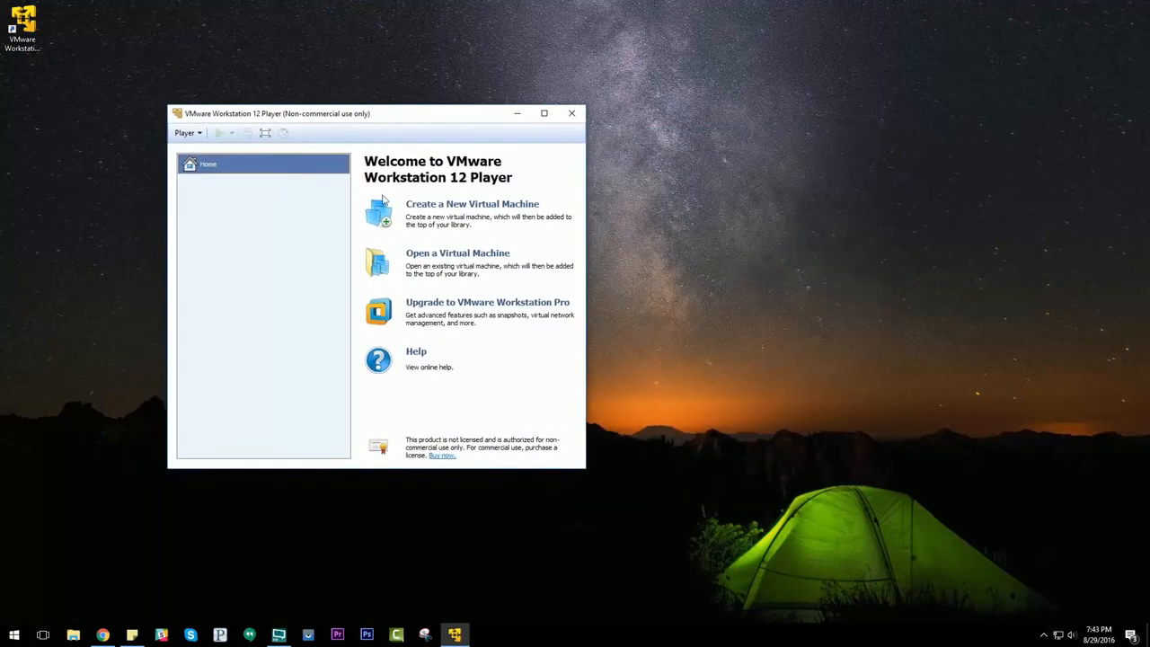
{"action": "left_click", "coordinate": [457, 259]}
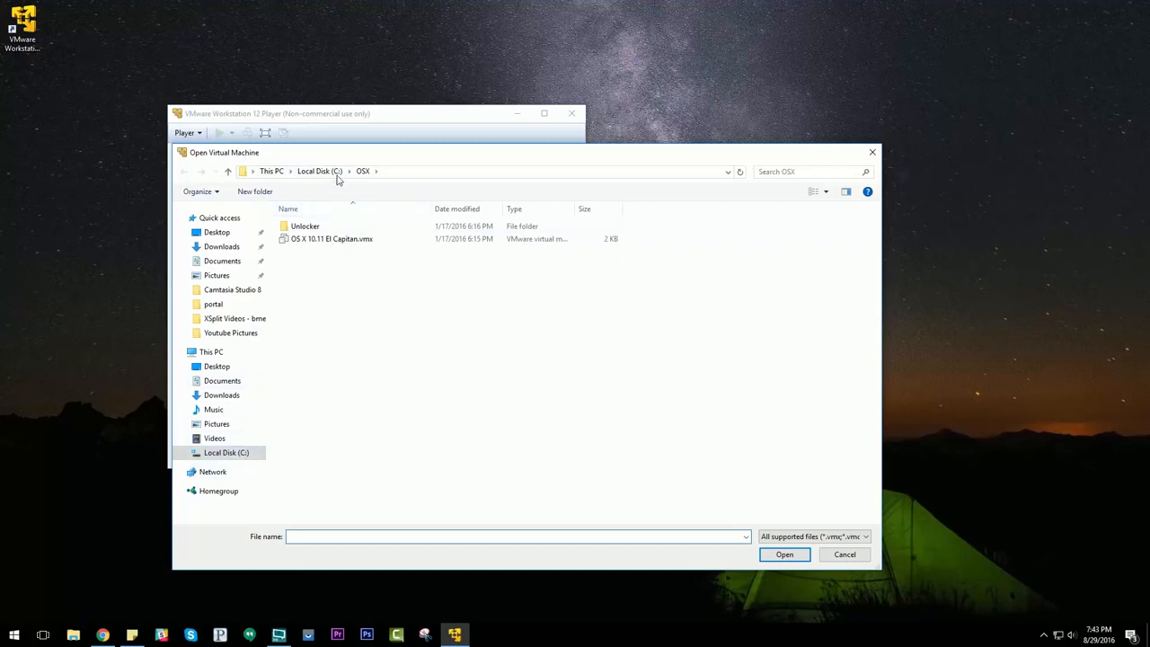
{"action": "left_click", "coordinate": [366, 241]}
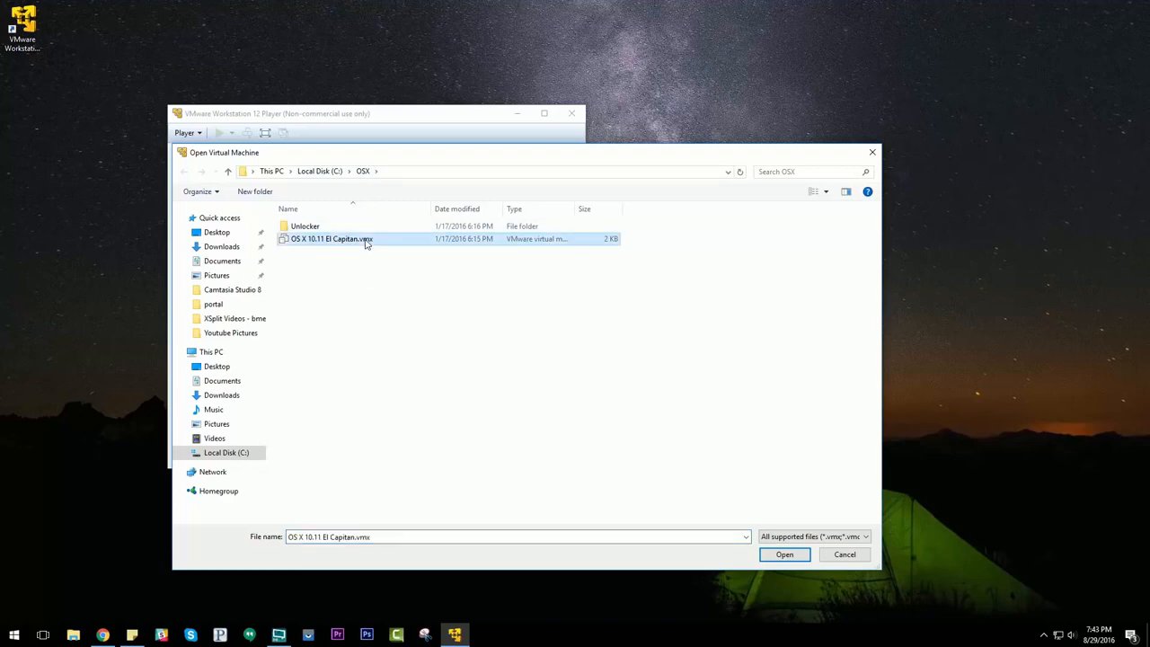
{"action": "left_click", "coordinate": [785, 554]}
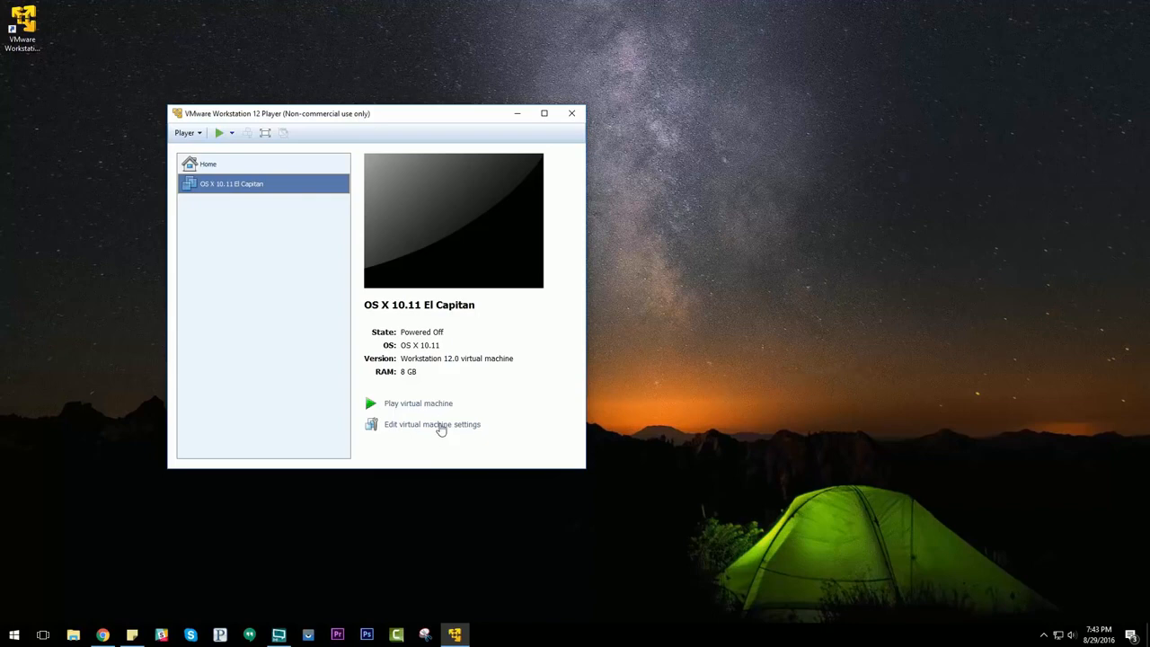
Step: Review the virtual machine's memory and processor settings, then close the settings dialog
{"action": "left_click", "coordinate": [440, 427]}
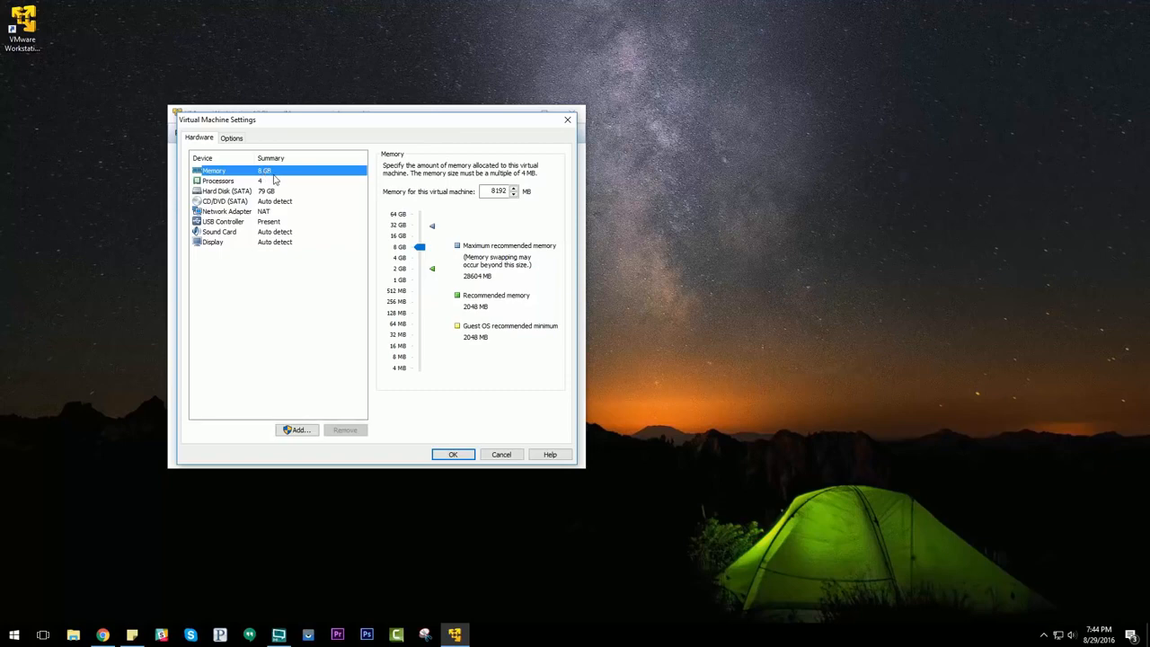
{"action": "left_click", "coordinate": [259, 184]}
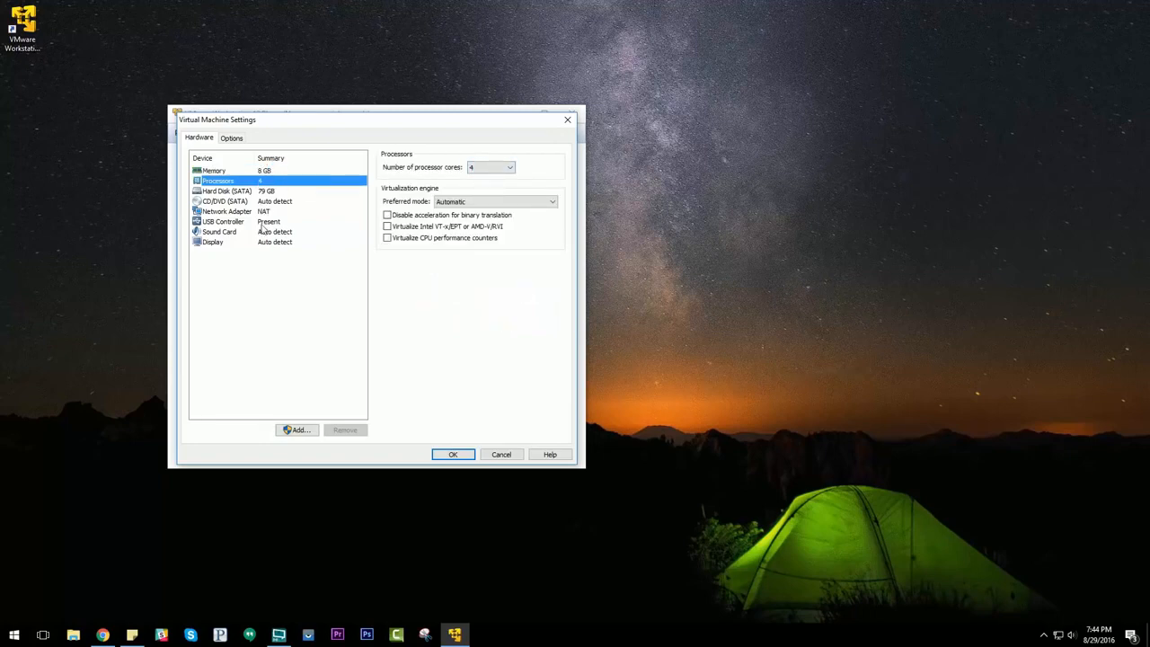
{"action": "left_click", "coordinate": [266, 172]}
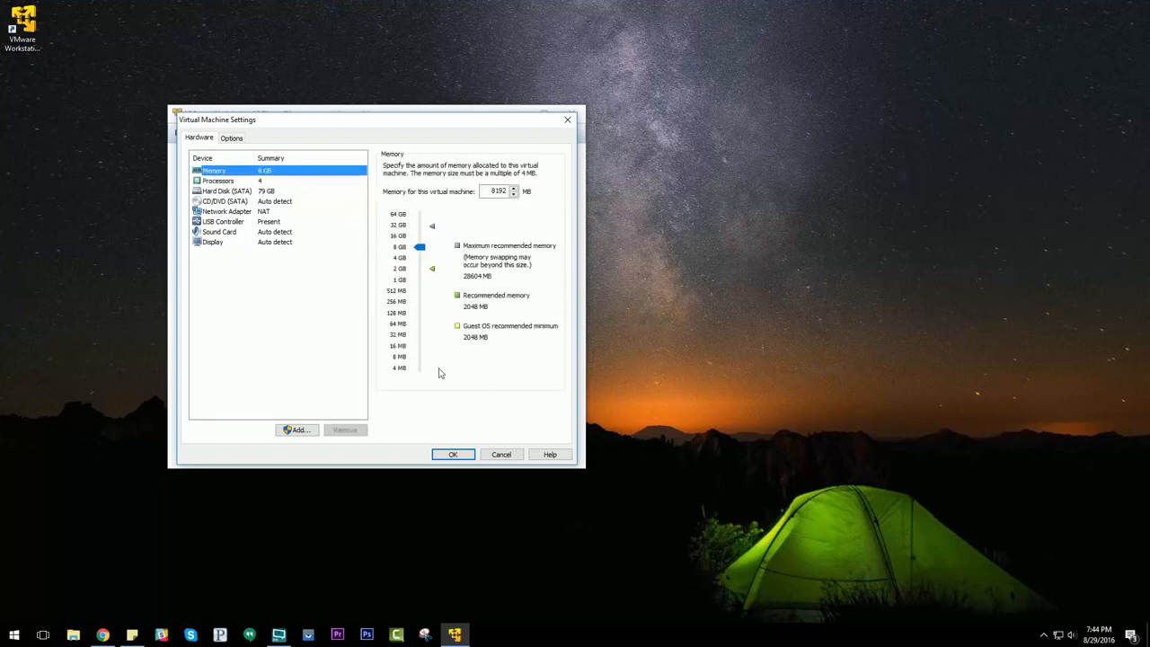
{"action": "left_click", "coordinate": [452, 454]}
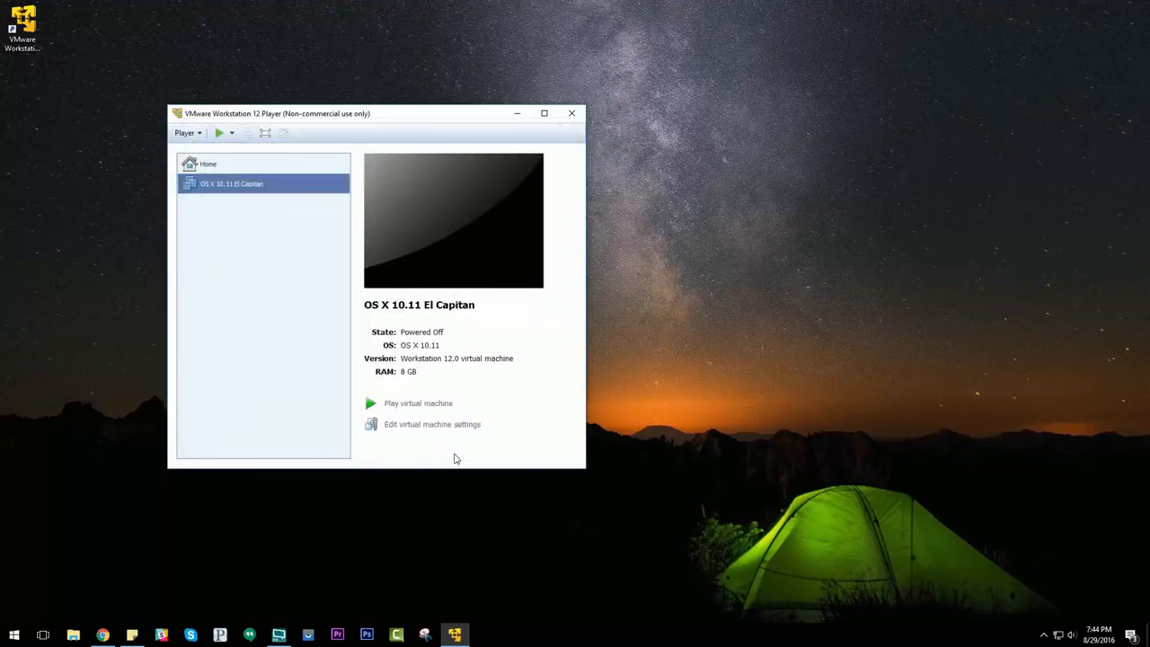
Step: Power on the virtual machine, declining to reconnect the unavailable sata0:1 device at every start, and dismiss the warning
{"action": "left_click", "coordinate": [419, 404]}
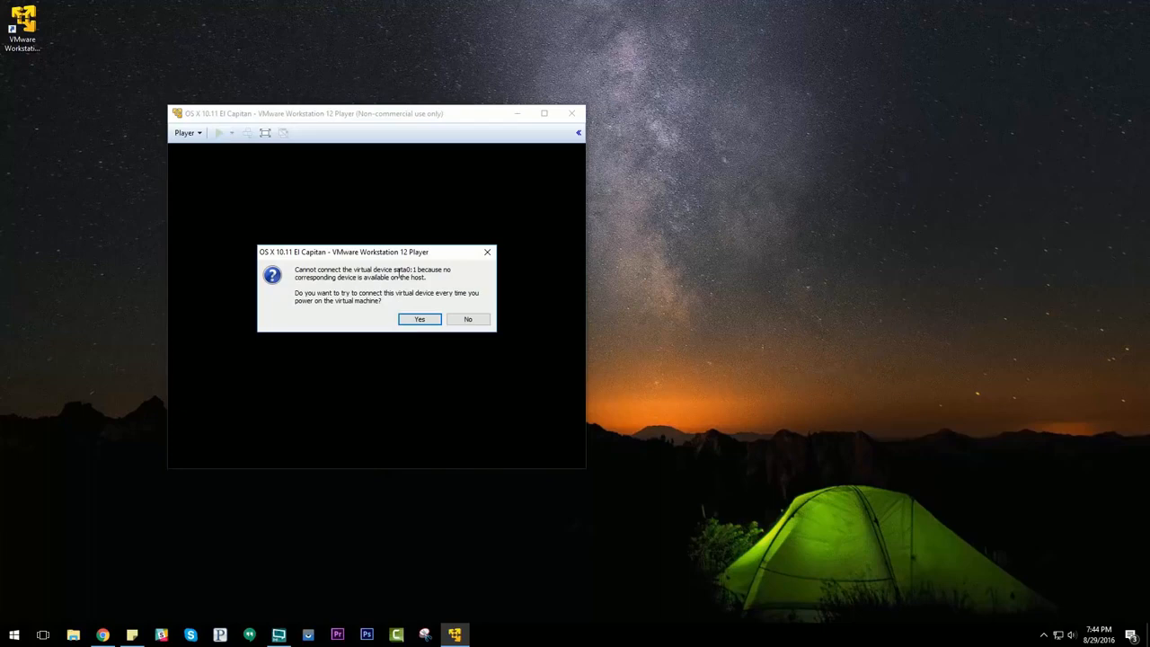
{"action": "left_click", "coordinate": [468, 320]}
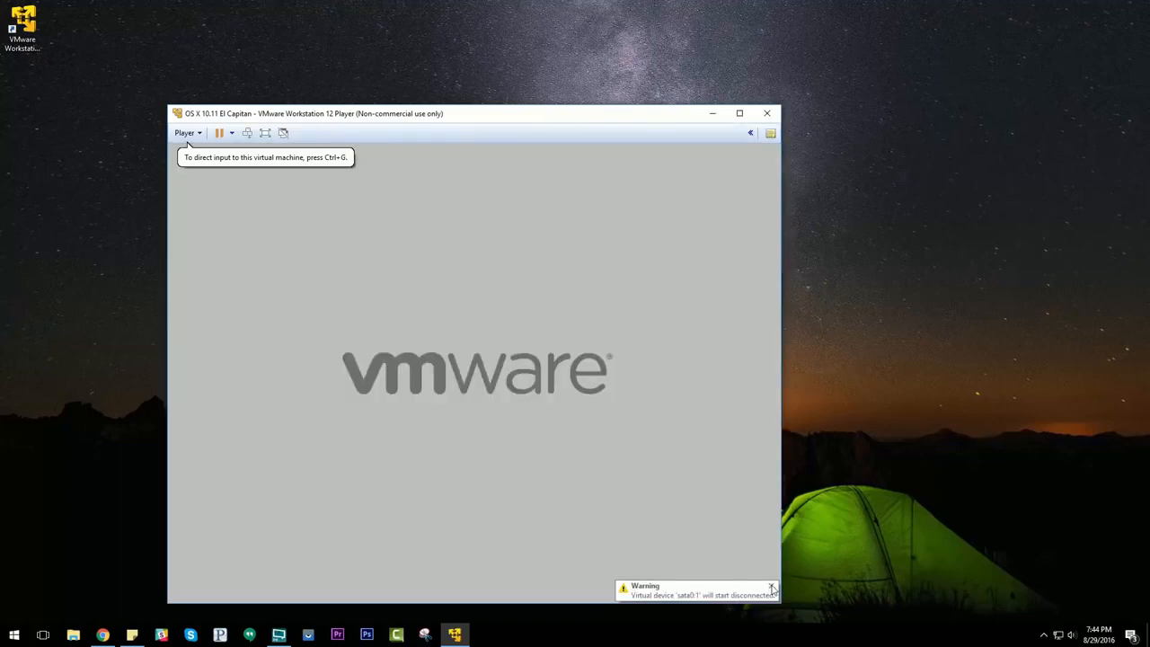
{"action": "left_click", "coordinate": [771, 589]}
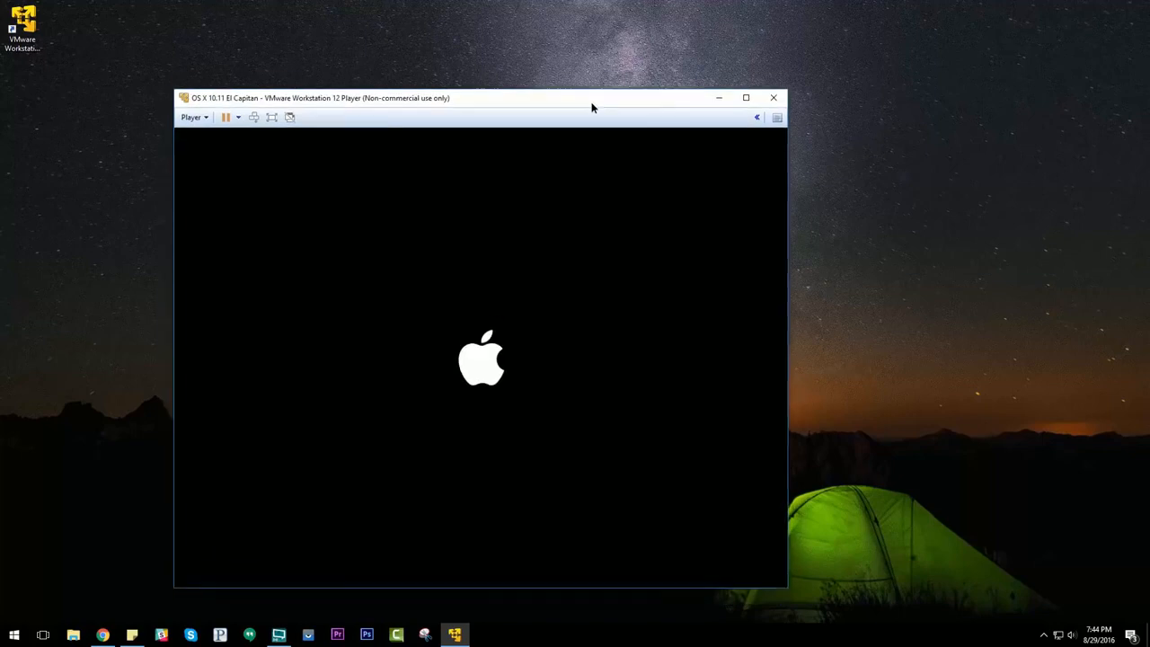
Step: Continue past the macOS Welcome screen with United States selected
{"action": "left_click_drag", "start_coordinate": [591, 108], "coordinate": [623, 73]}
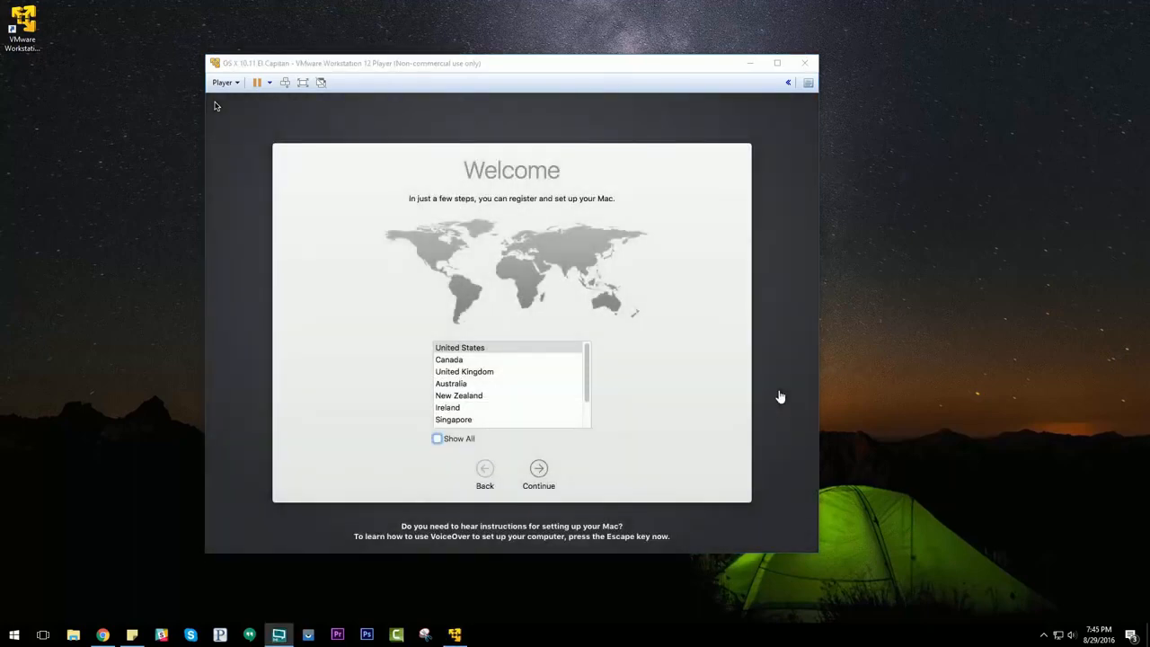
{"action": "left_click", "coordinate": [679, 461]}
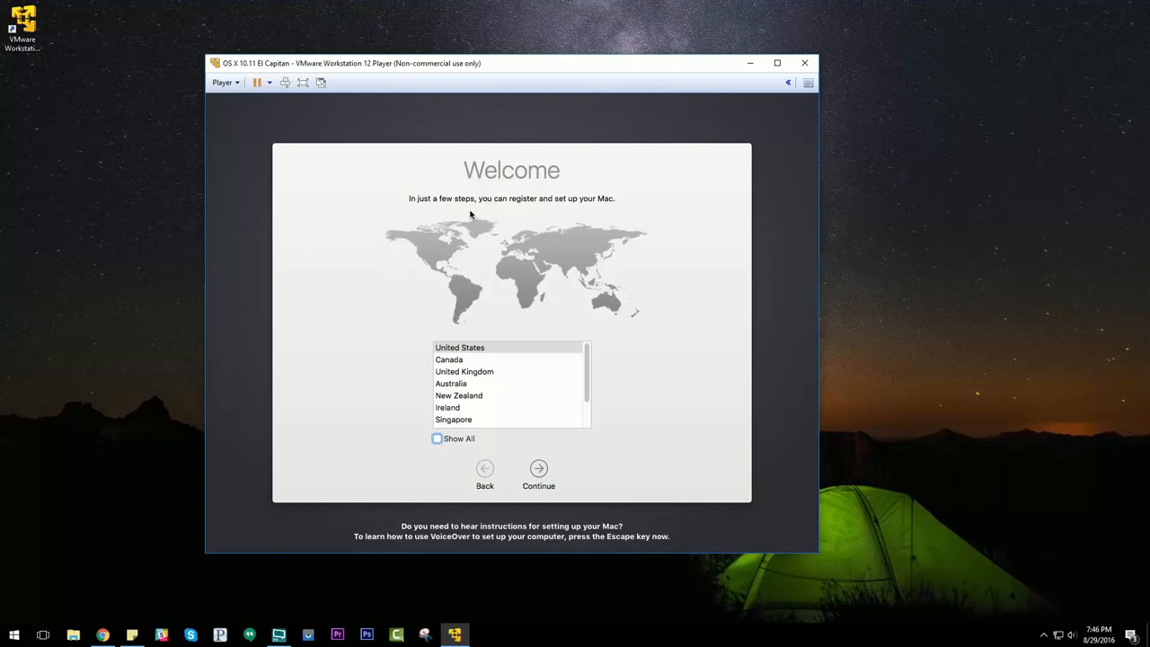
{"action": "left_click", "coordinate": [539, 469]}
{"action": "left_click", "coordinate": [539, 469]}
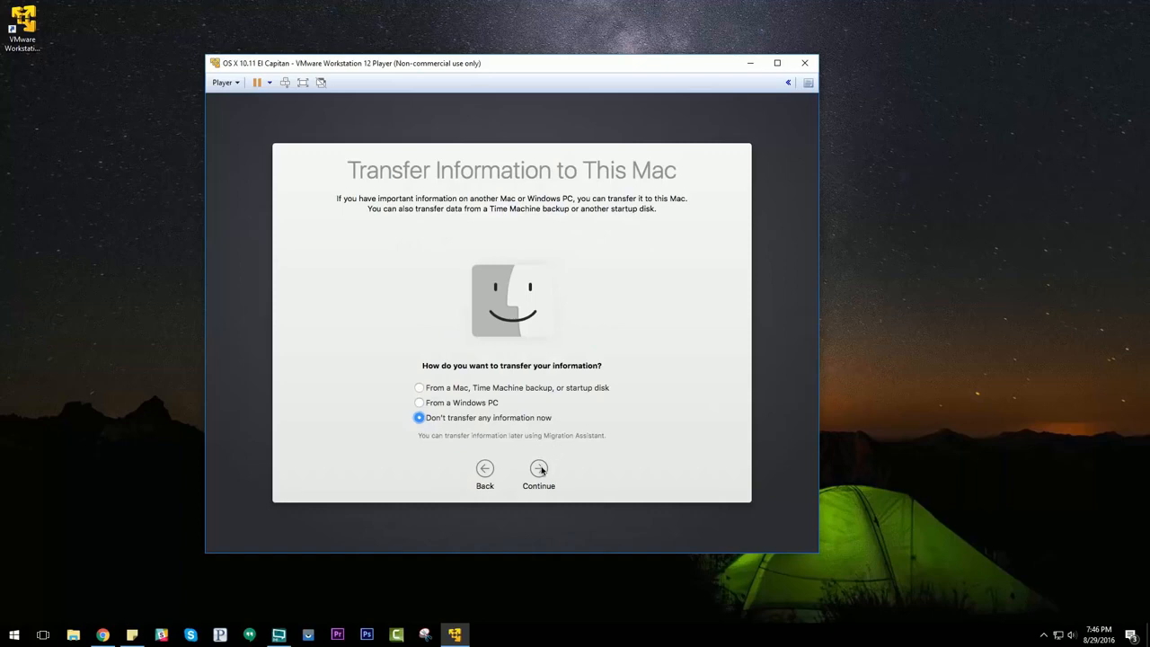
Step: Skip transferring information to this Mac and choose not to use Location Services
{"action": "left_click", "coordinate": [539, 469]}
{"action": "left_click", "coordinate": [540, 469]}
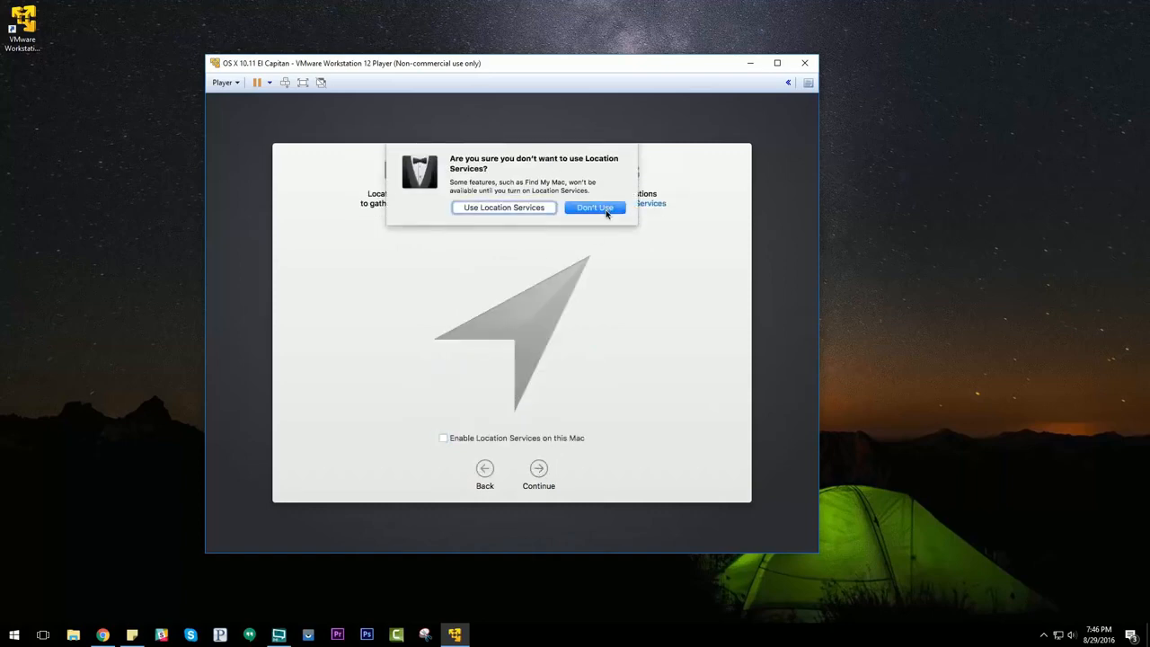
{"action": "left_click", "coordinate": [595, 207]}
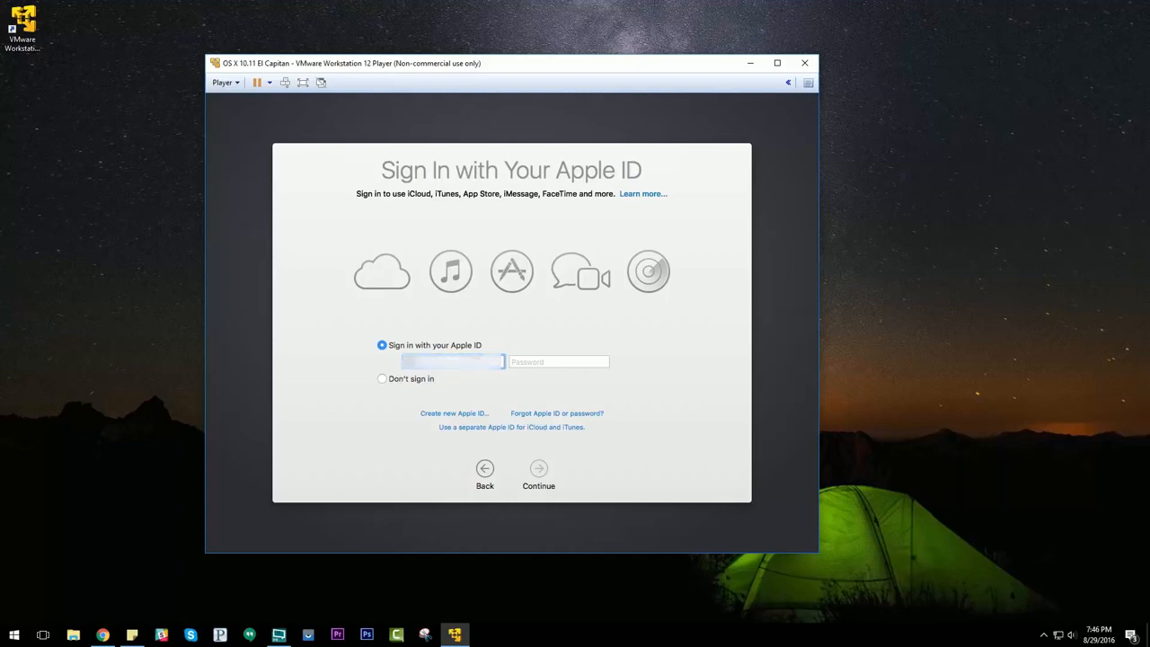
Step: Sign in by entering the Apple ID e-mail and the account password
{"action": "type", "text": "......"}
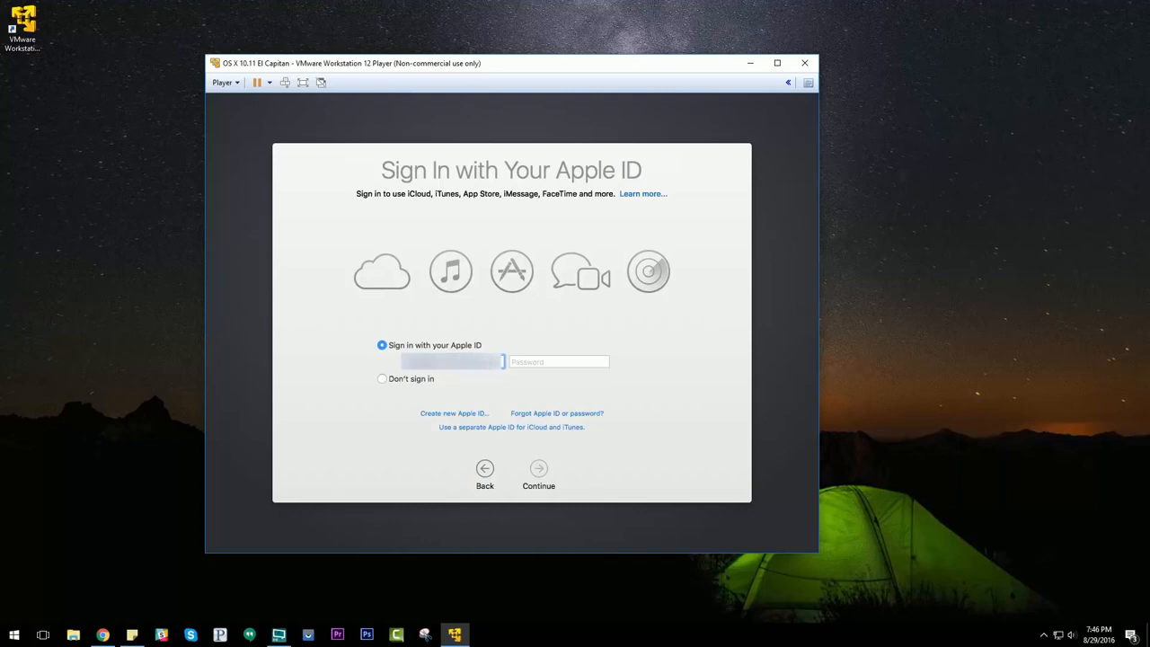
{"action": "key", "text": "Tab"}
{"action": "type", "text": "•"}
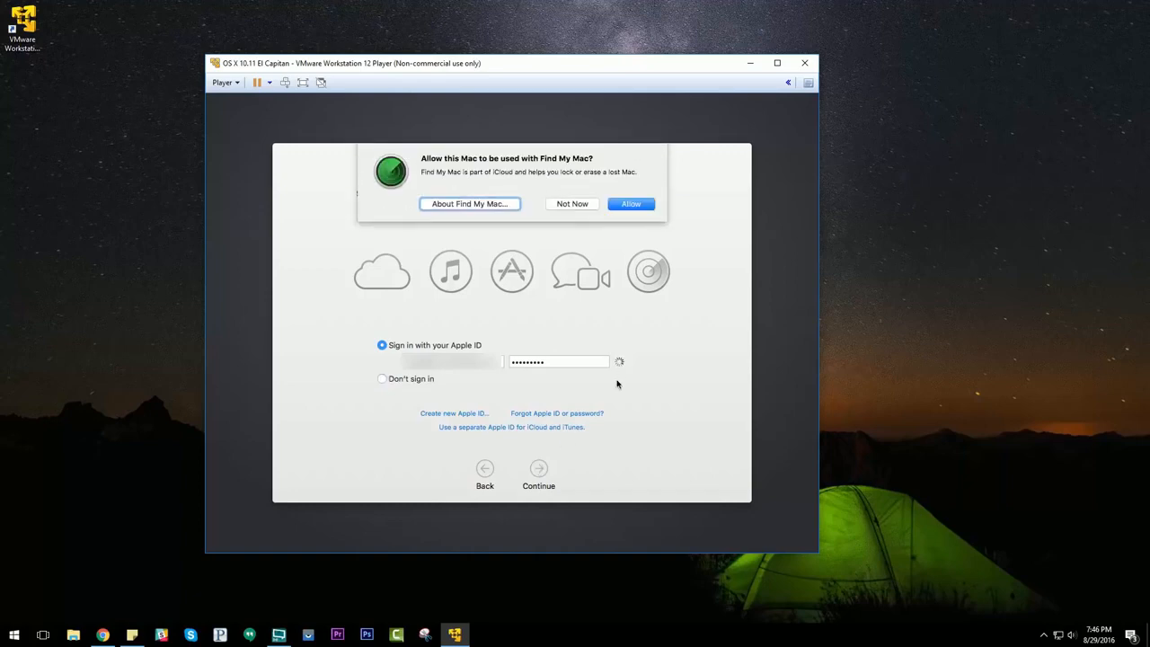
Step: Decline Find My Mac and agree to the Terms and Conditions
{"action": "left_click", "coordinate": [564, 204]}
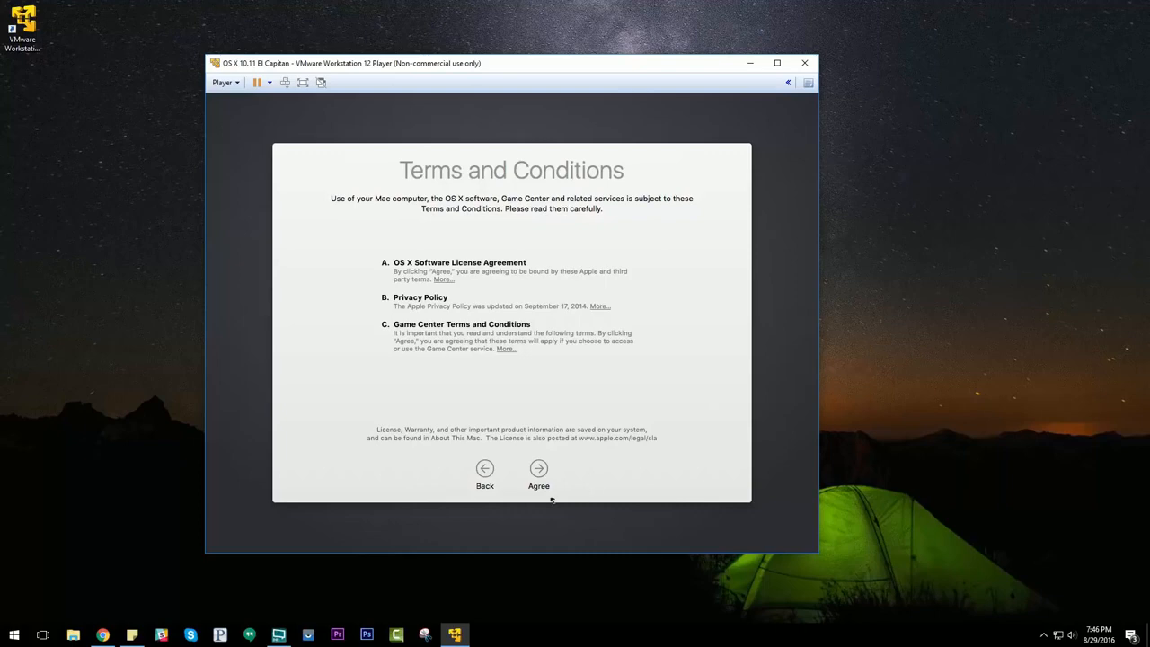
{"action": "left_click", "coordinate": [538, 468]}
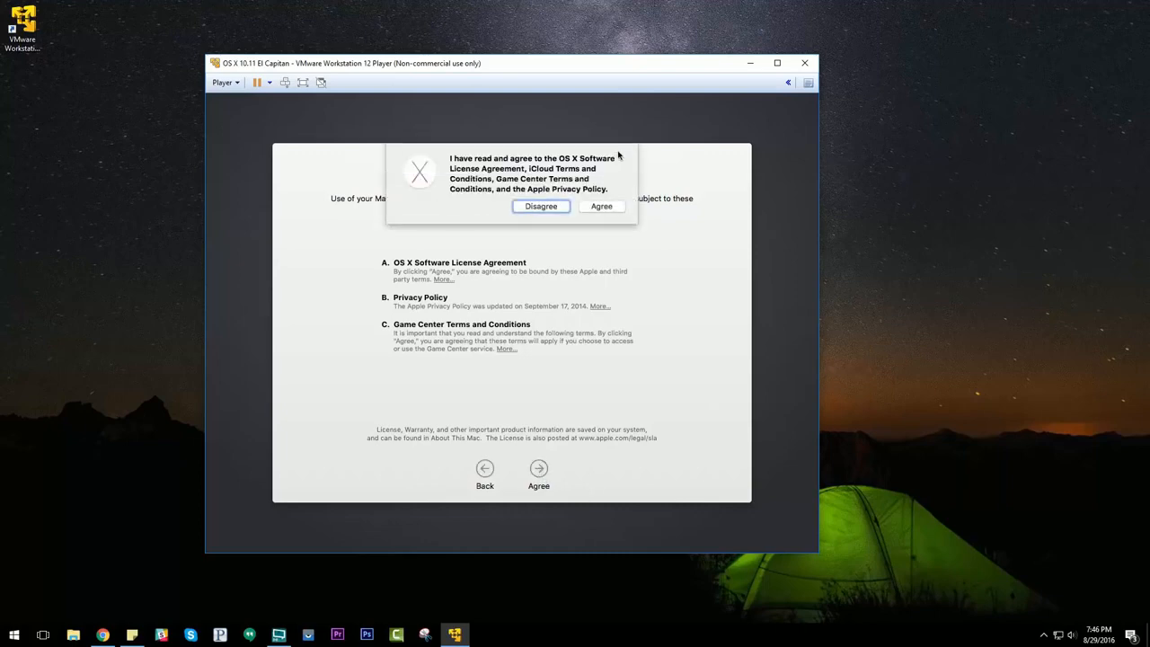
{"action": "left_click", "coordinate": [603, 206]}
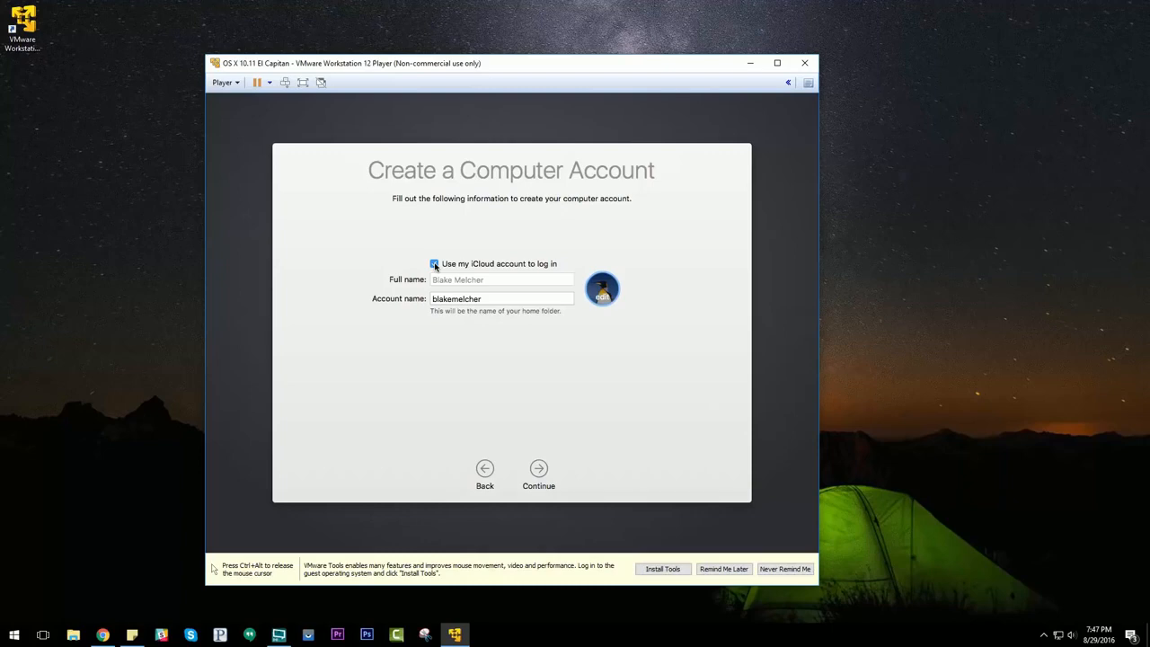
Step: Stop using the iCloud account to log in and accept installing VMware Tools from the notification bar
{"action": "left_click", "coordinate": [435, 265]}
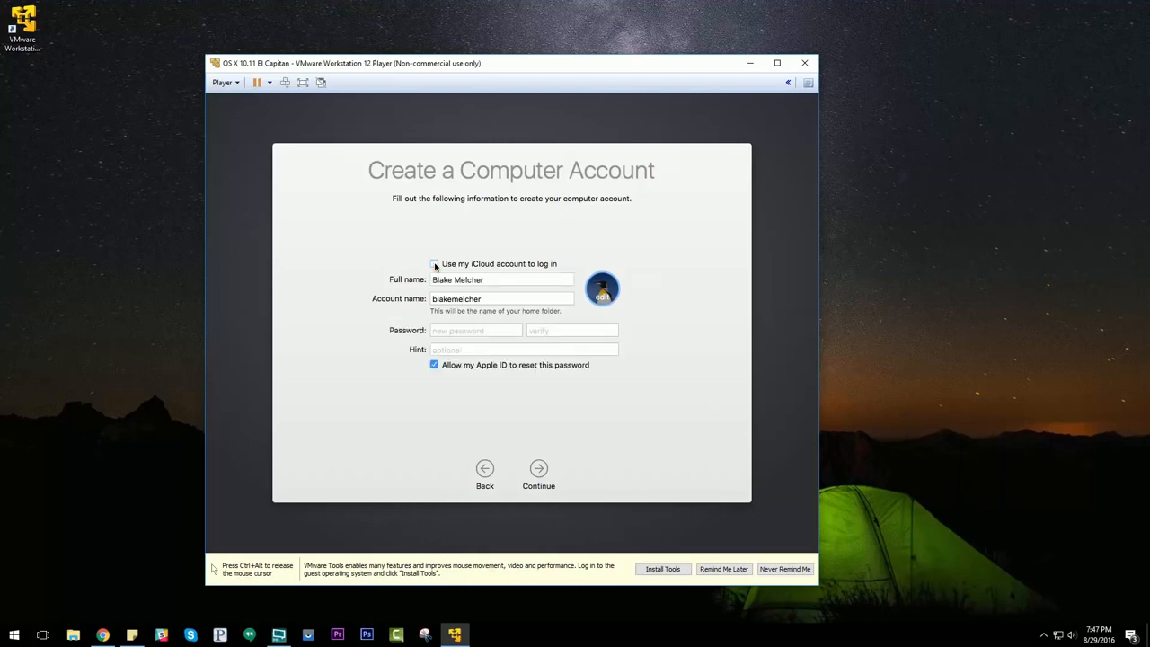
{"action": "key", "text": "ctrl+alt"}
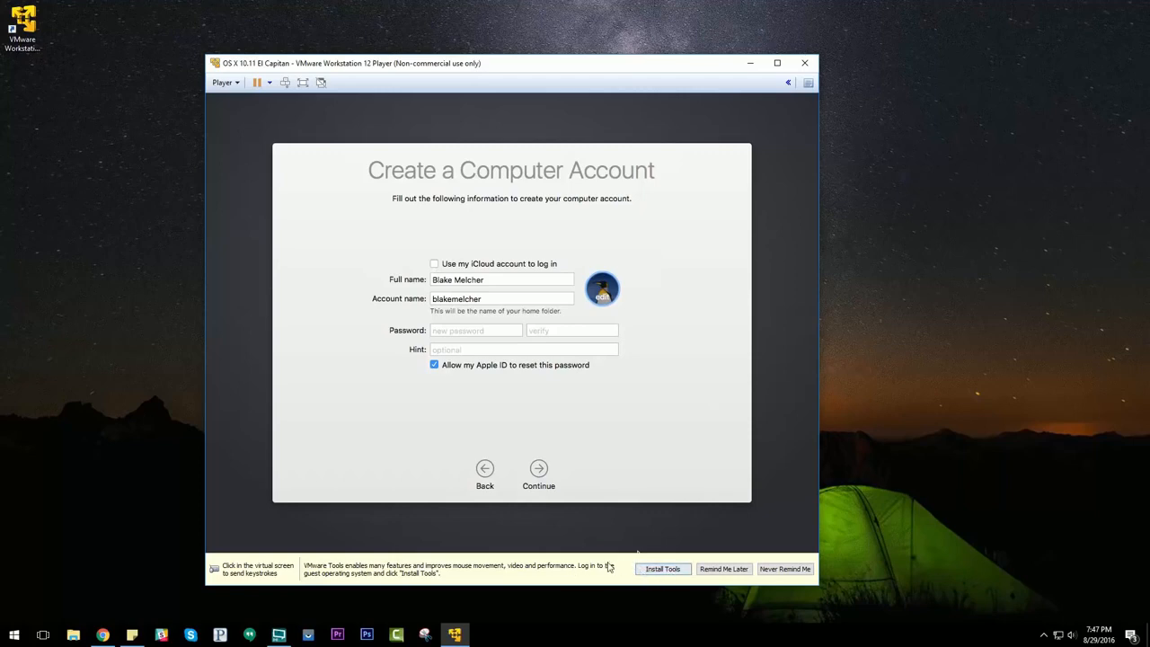
{"action": "left_click", "coordinate": [619, 481]}
{"action": "key", "text": "ctrl+alt"}
{"action": "left_click", "coordinate": [662, 569]}
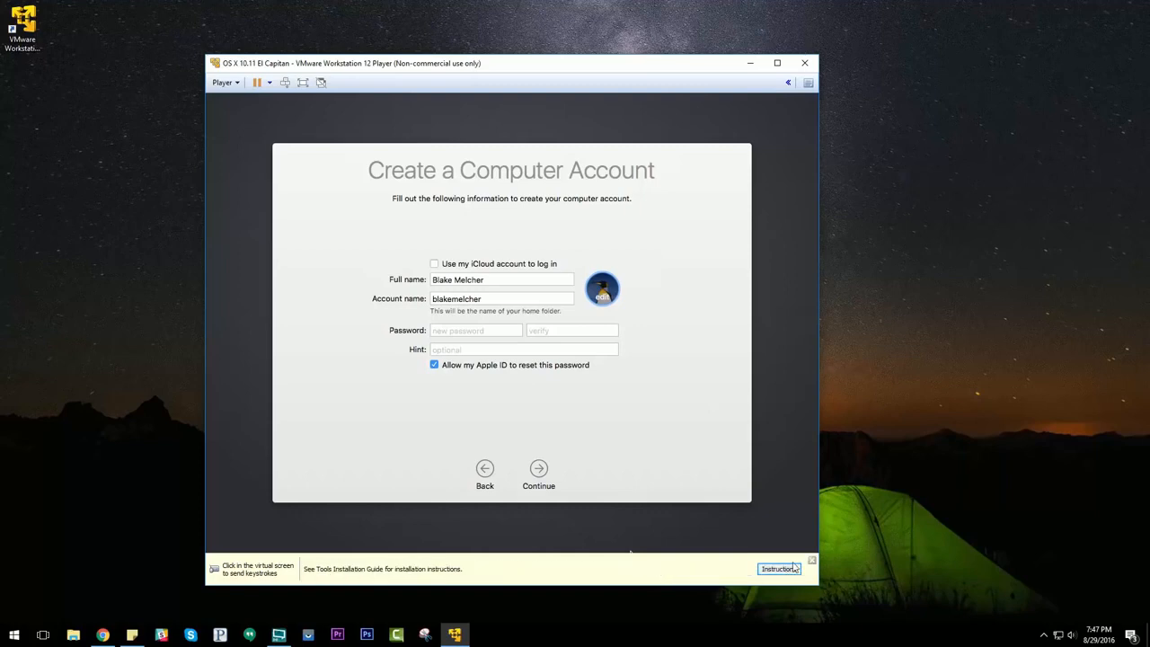
{"action": "left_click", "coordinate": [812, 562]}
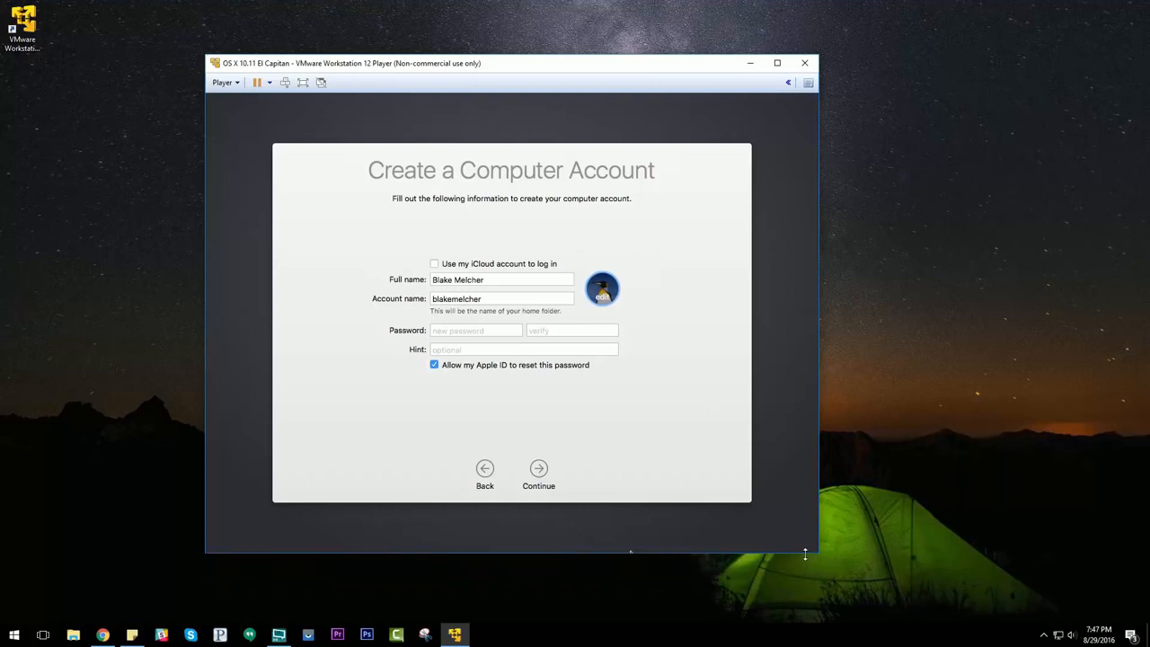
Step: Shorten the account name to the first name, enter and verify the account password, and continue
{"action": "left_click", "coordinate": [490, 300]}
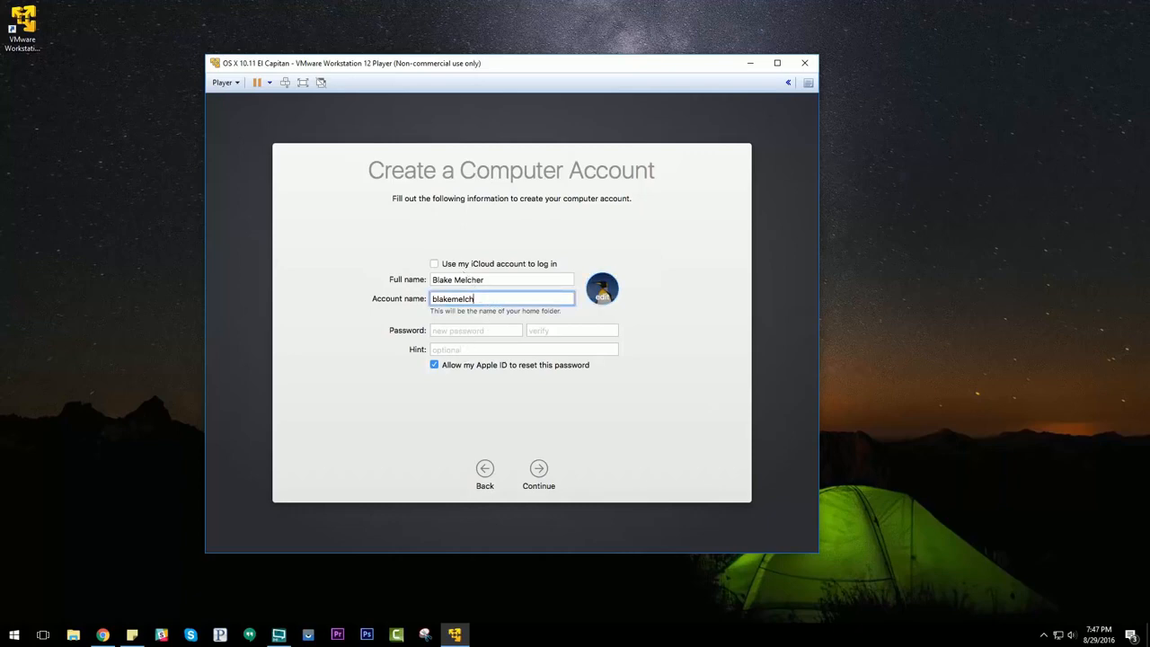
{"action": "key", "text": "BackSpace"}
{"action": "key", "text": "BackSpace"}
{"action": "key", "text": "BackSpace"}
{"action": "key", "text": "BackSpace"}
{"action": "key", "text": "BackSpace"}
{"action": "key", "text": "Tab"}
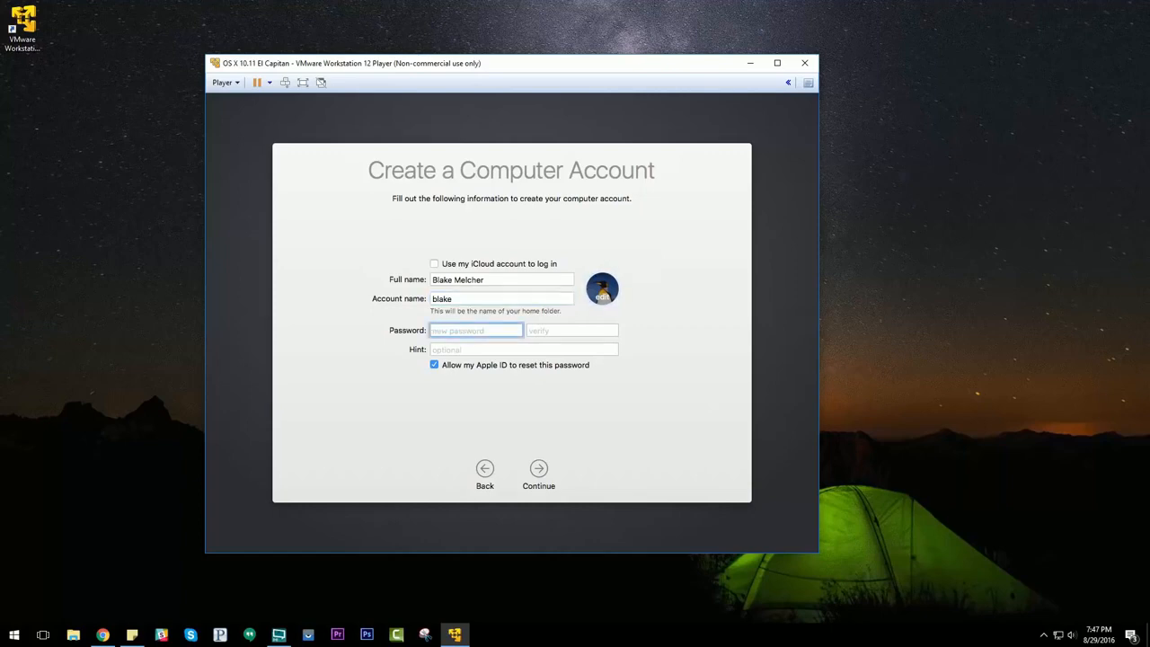
{"action": "type", "text": "••••••"}
{"action": "key", "text": "Tab"}
{"action": "type", "text": "•••••••••"}
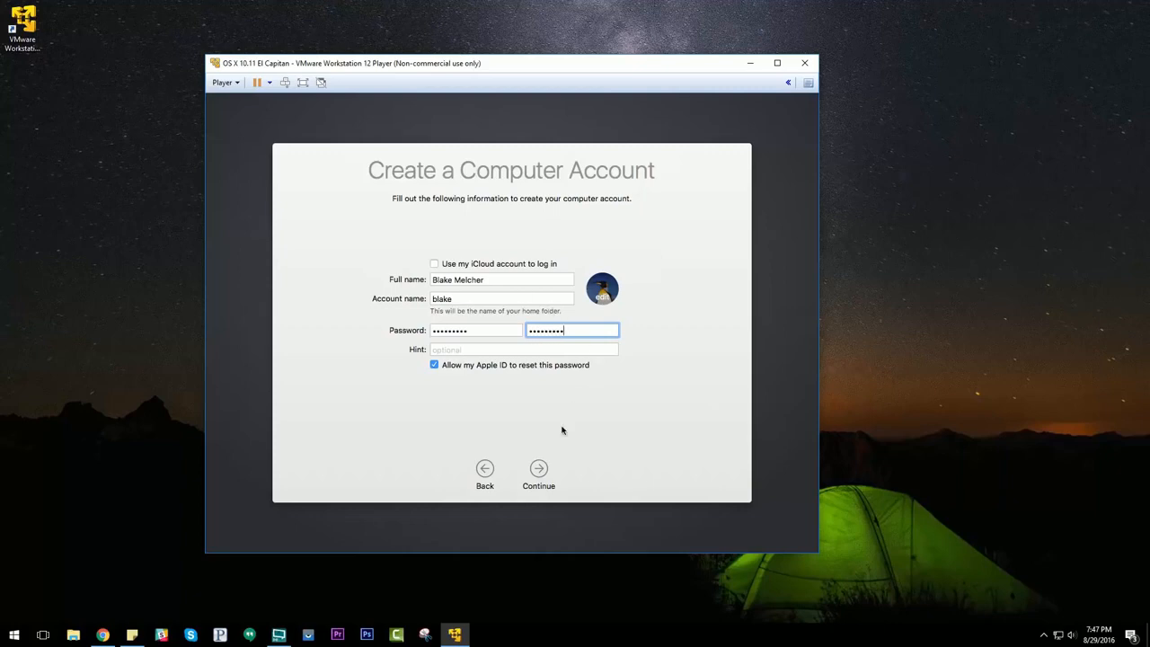
{"action": "left_click", "coordinate": [540, 471]}
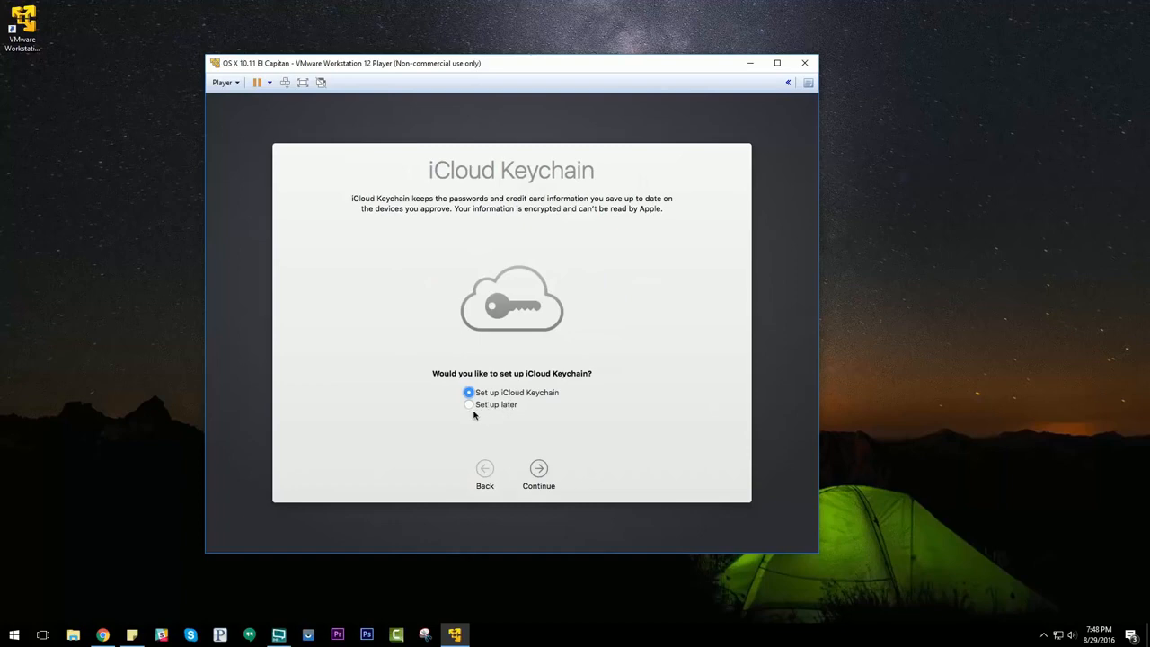
Step: Postpone iCloud Keychain setup and decline upgrading to iCloud Drive
{"action": "left_click", "coordinate": [469, 405]}
{"action": "left_click", "coordinate": [539, 470]}
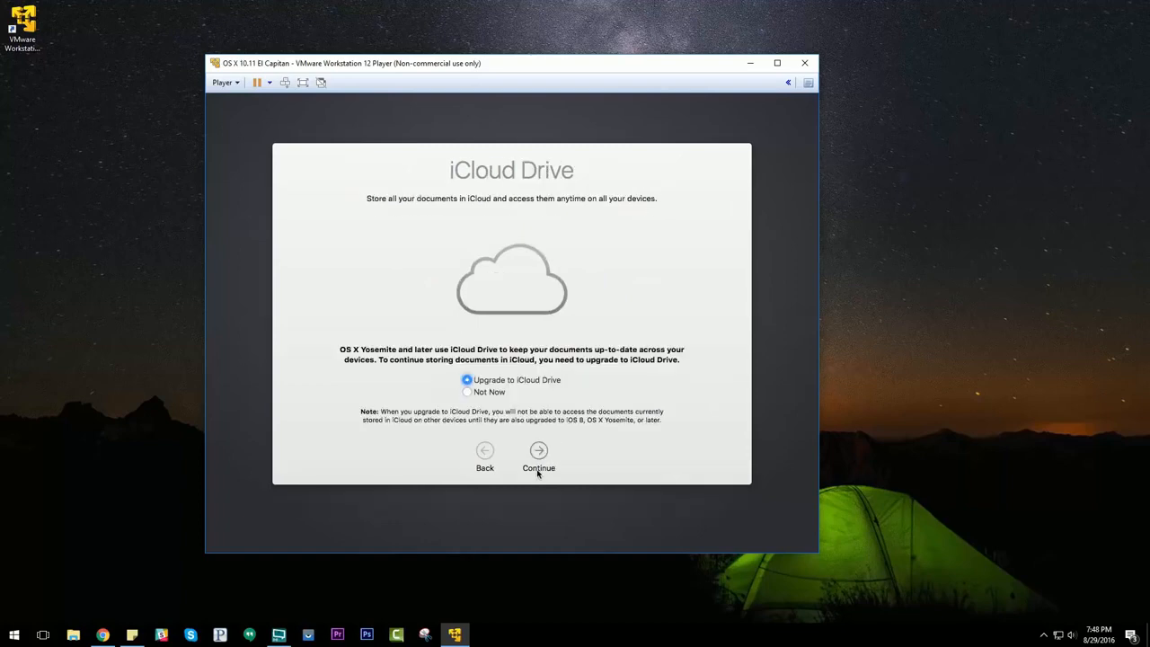
{"action": "left_click", "coordinate": [467, 392]}
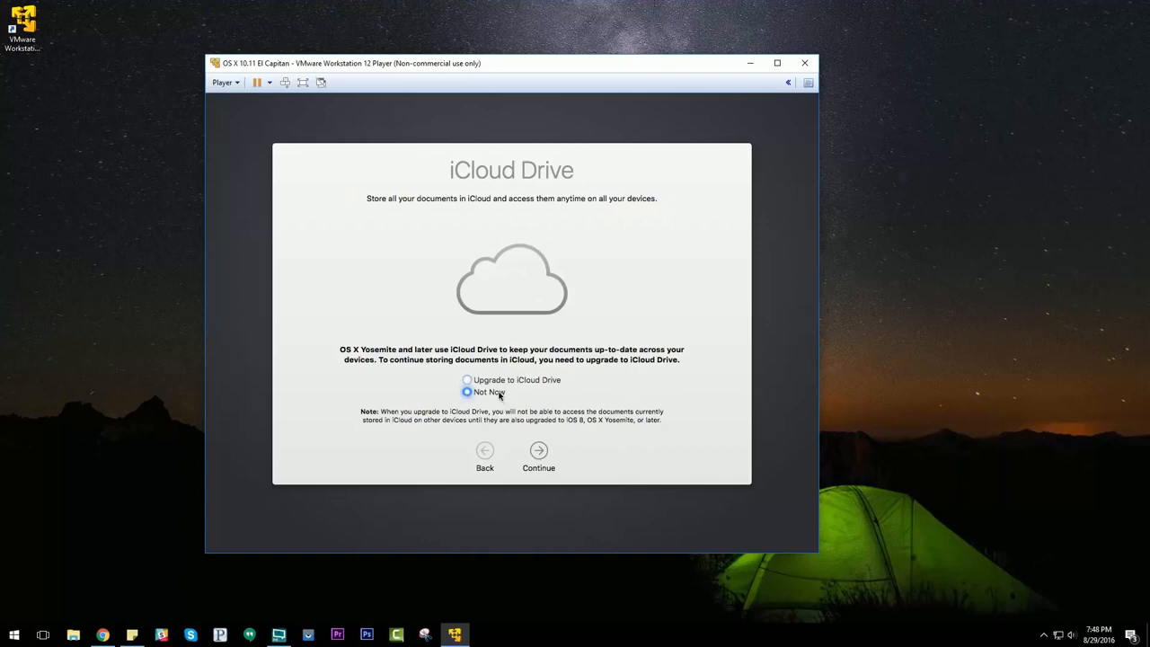
{"action": "left_click", "coordinate": [540, 452]}
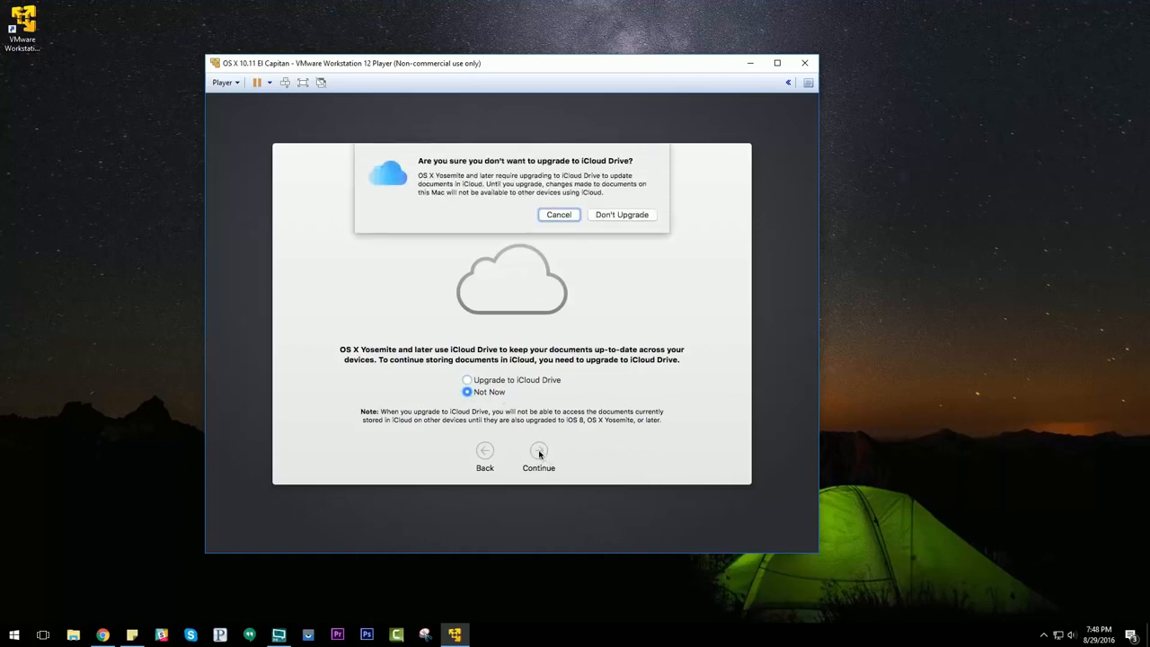
{"action": "left_click", "coordinate": [621, 214]}
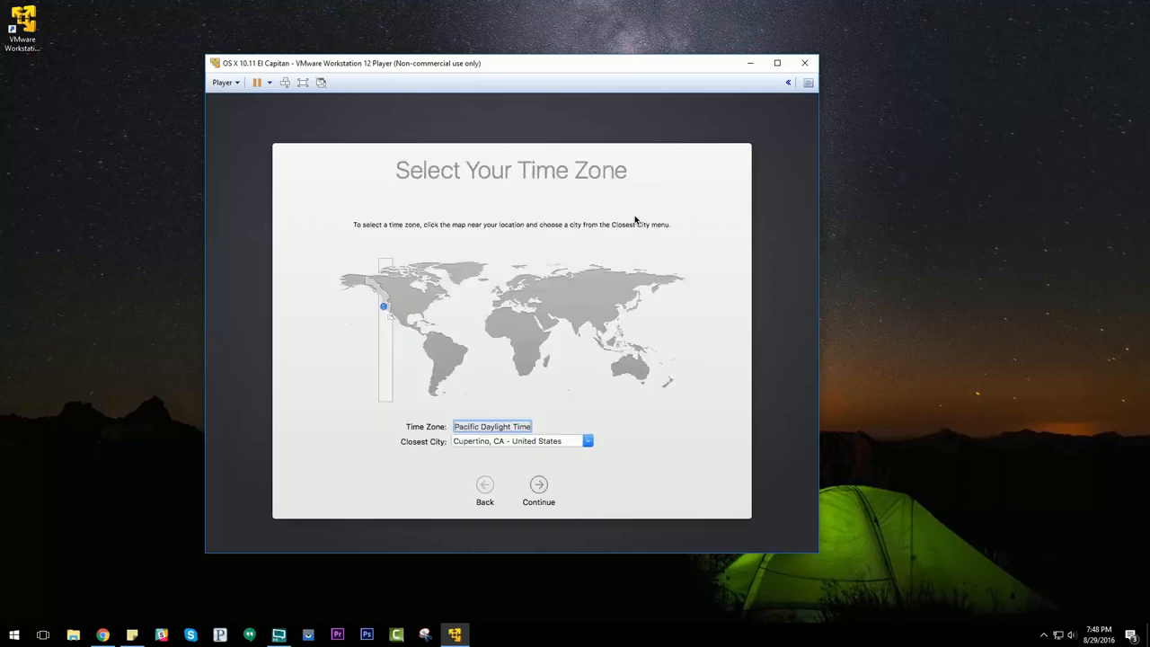
Step: Set the closest city to Los Angeles, CA - United States and continue
{"action": "left_click_drag", "start_coordinate": [565, 441], "coordinate": [446, 447]}
{"action": "type", "text": "Los Angeles"}
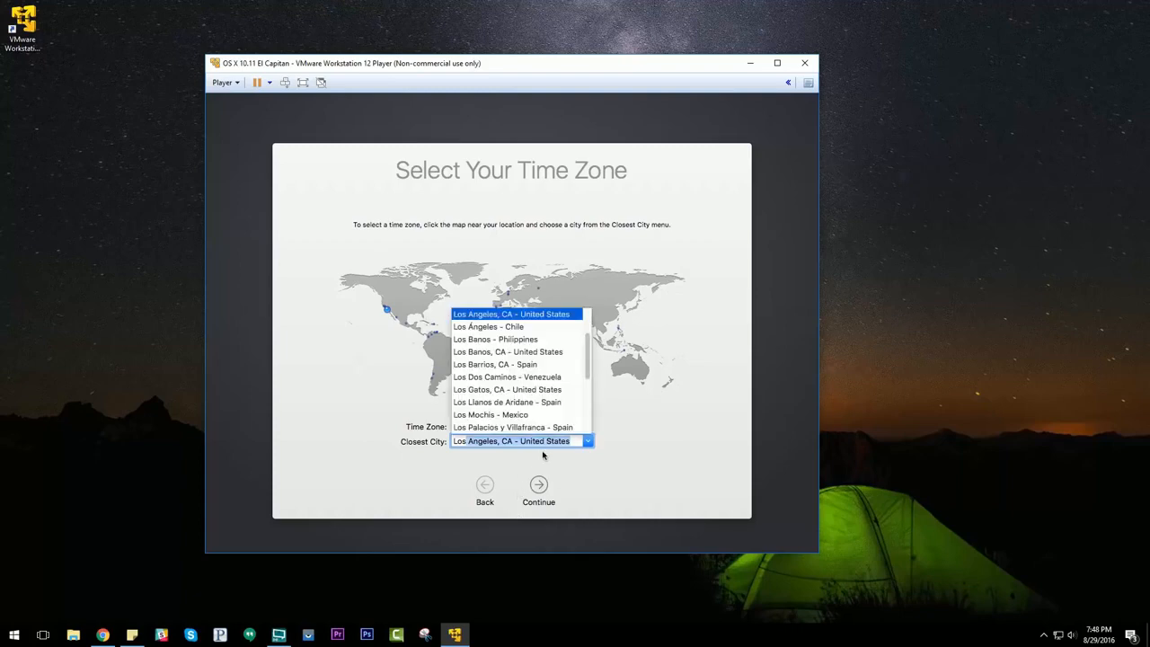
{"action": "left_click", "coordinate": [539, 488]}
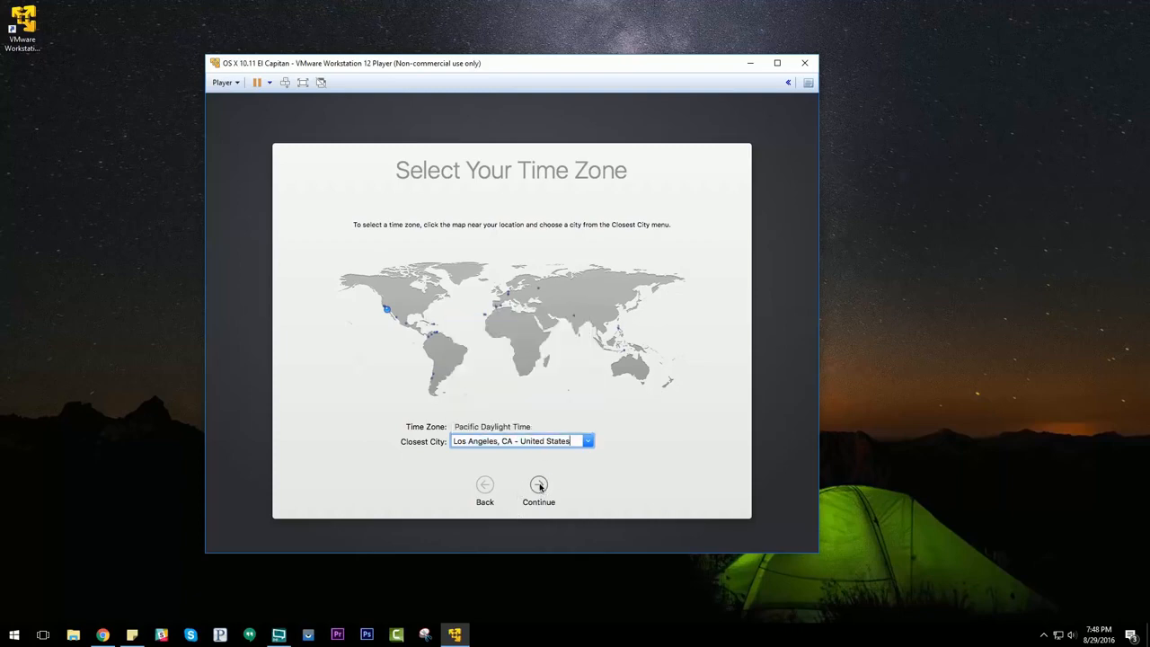
{"action": "left_click", "coordinate": [539, 488]}
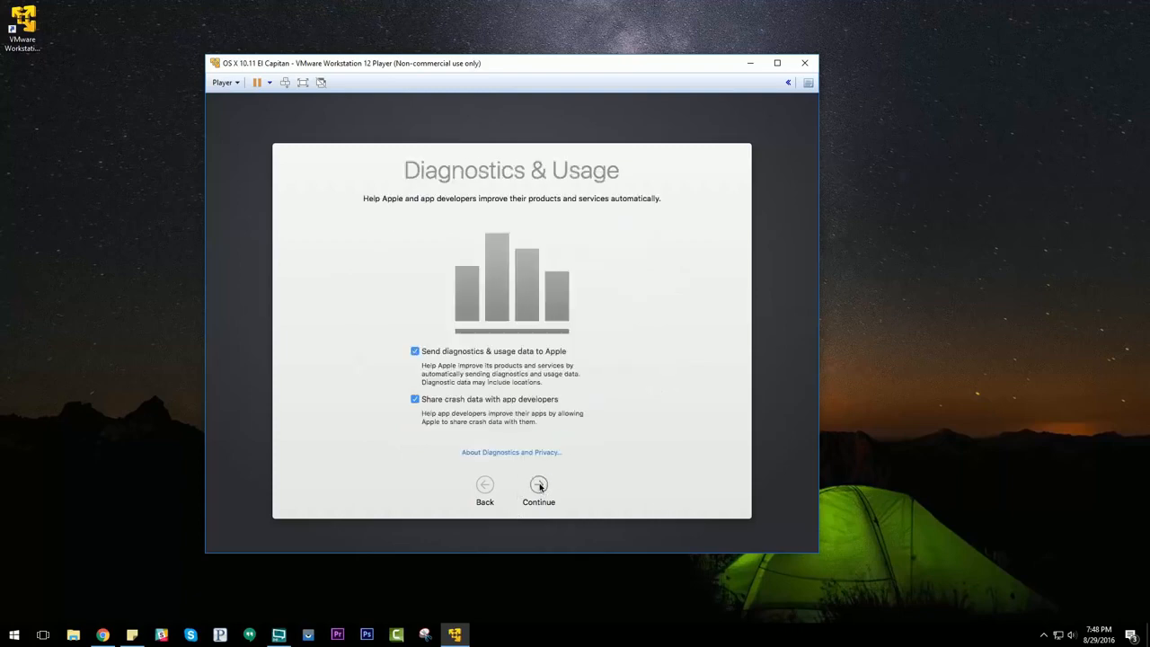
Step: Turn off sending diagnostics and usage data to Apple and finish setup
{"action": "left_click", "coordinate": [415, 352]}
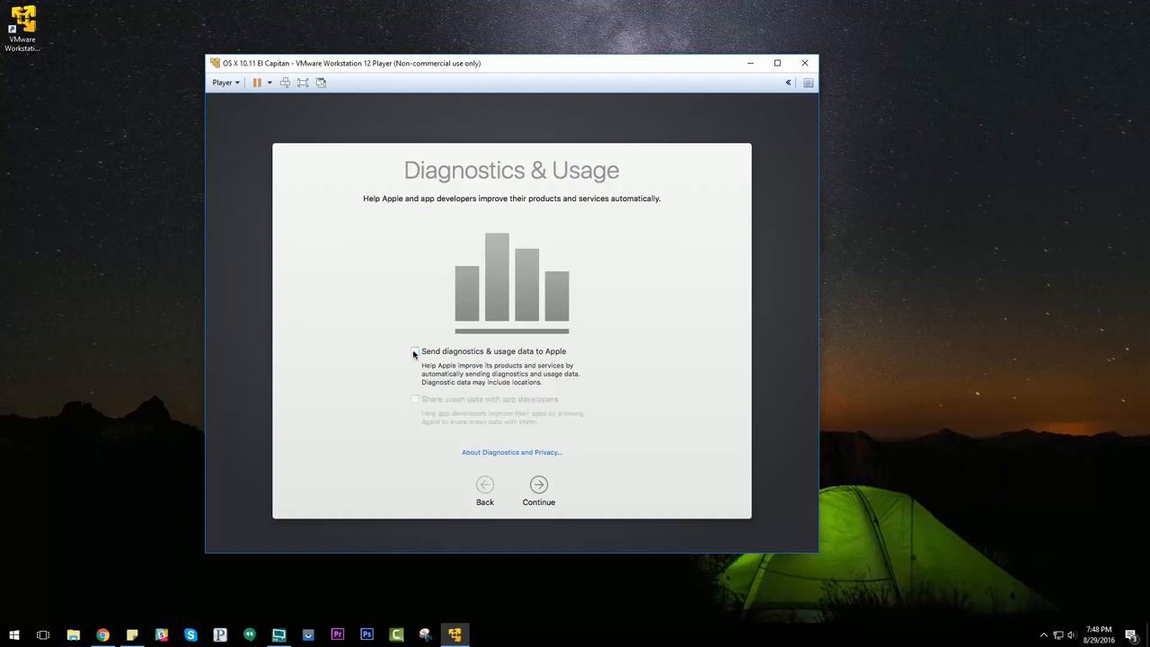
{"action": "left_click", "coordinate": [539, 484]}
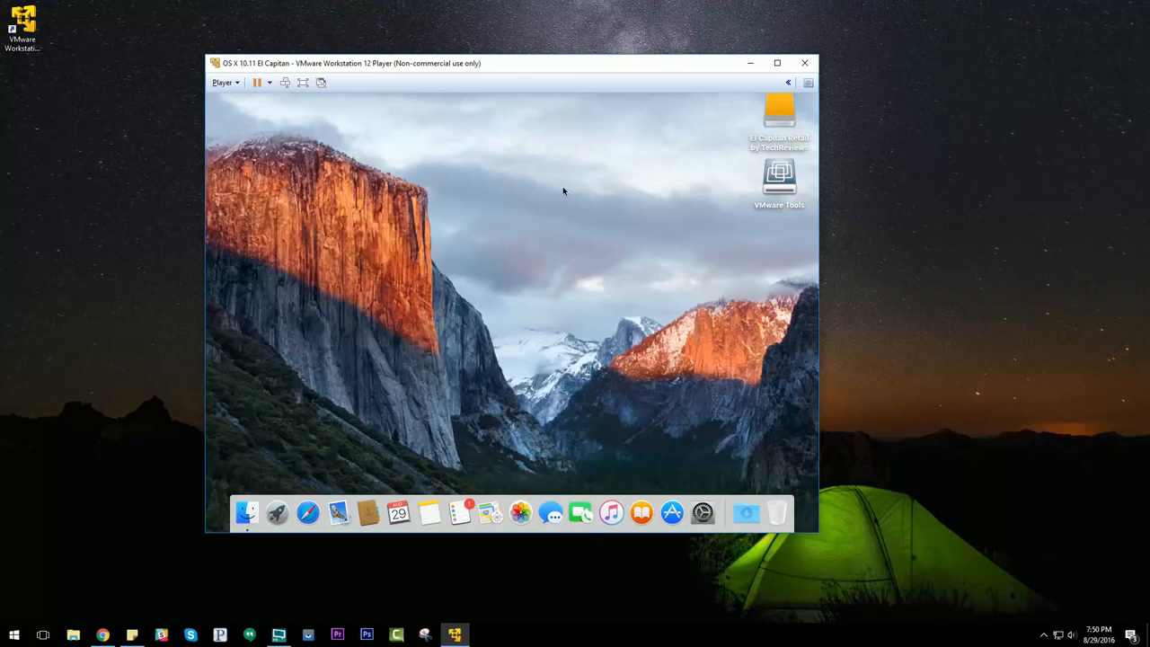
Step: Install VMware Tools from its desktop disk, authenticating with the account password, and restart the virtual machine
{"action": "left_click", "coordinate": [304, 83]}
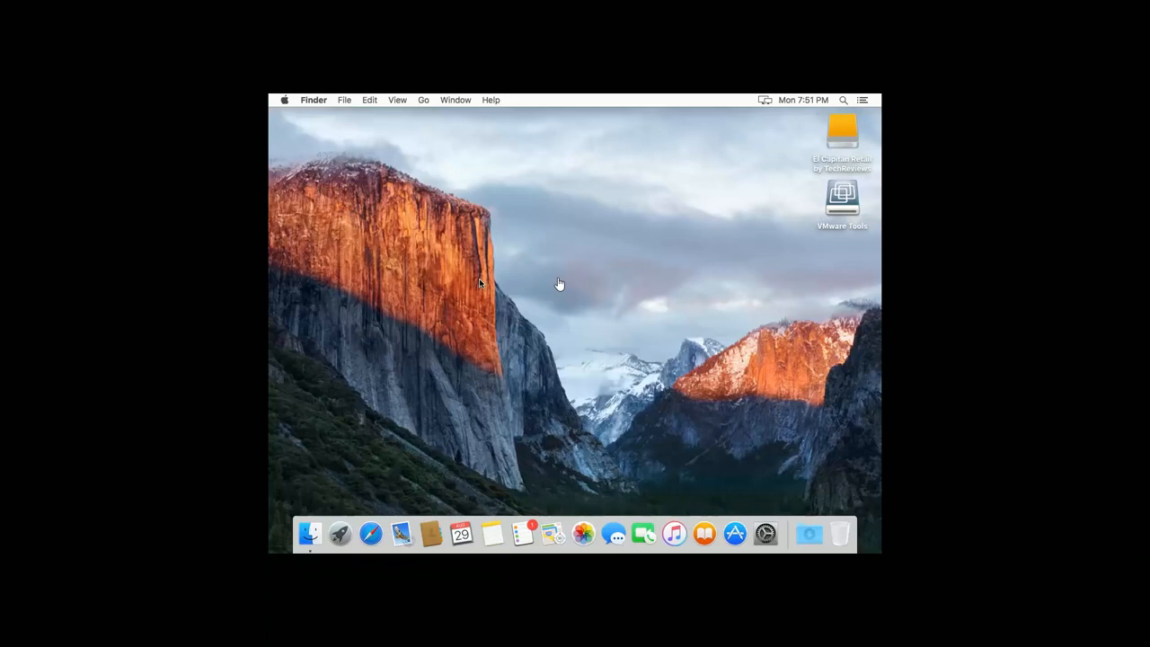
{"action": "key", "text": "ctrl+alt+Return"}
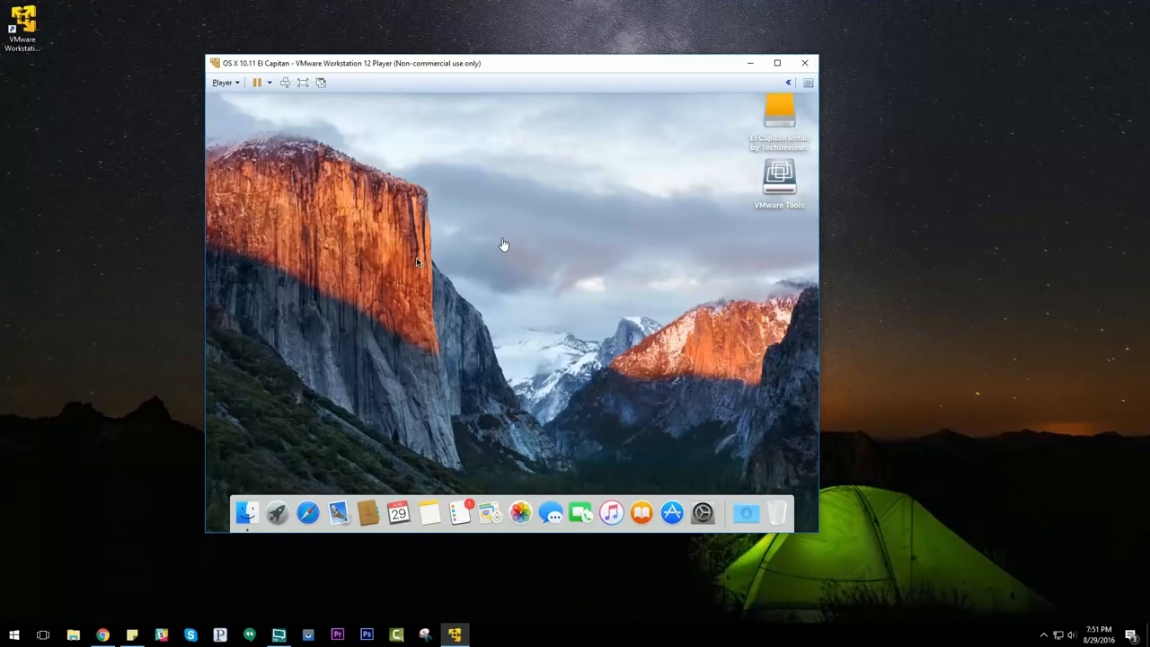
{"action": "left_click", "coordinate": [783, 182]}
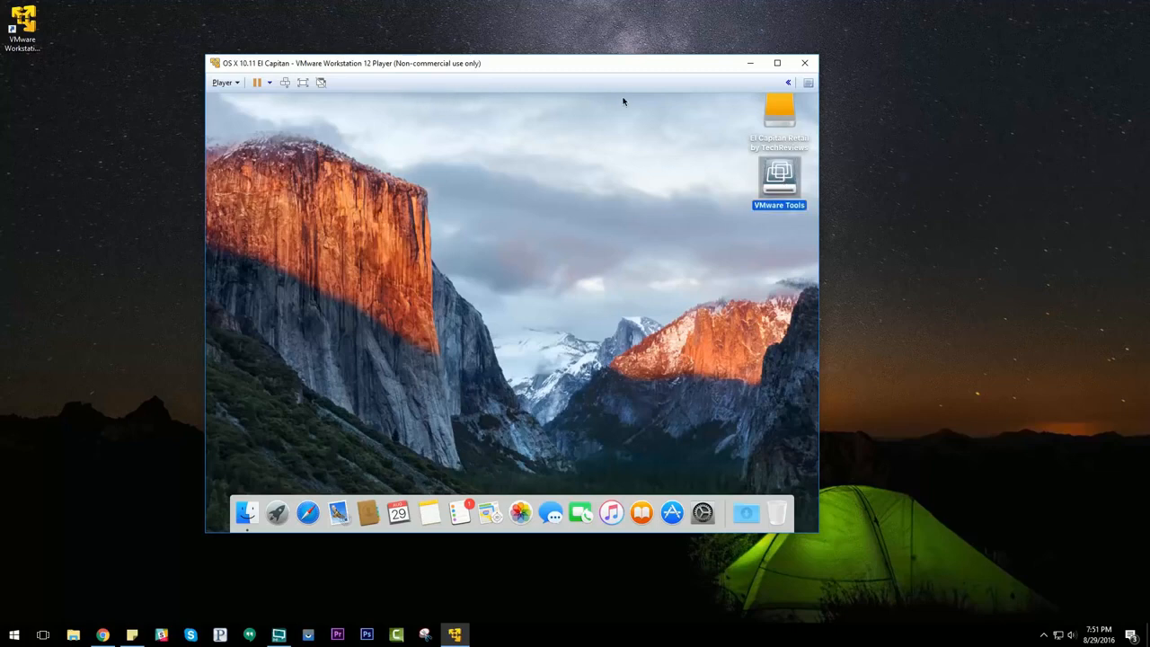
{"action": "double_click", "coordinate": [779, 180]}
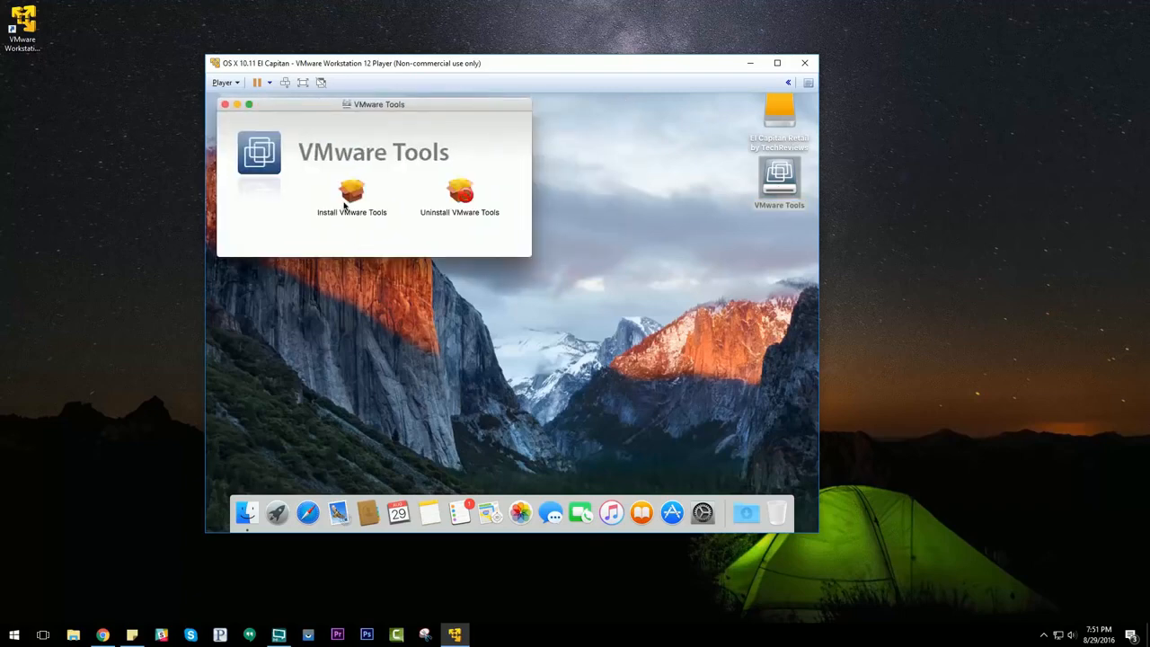
{"action": "double_click", "coordinate": [352, 193]}
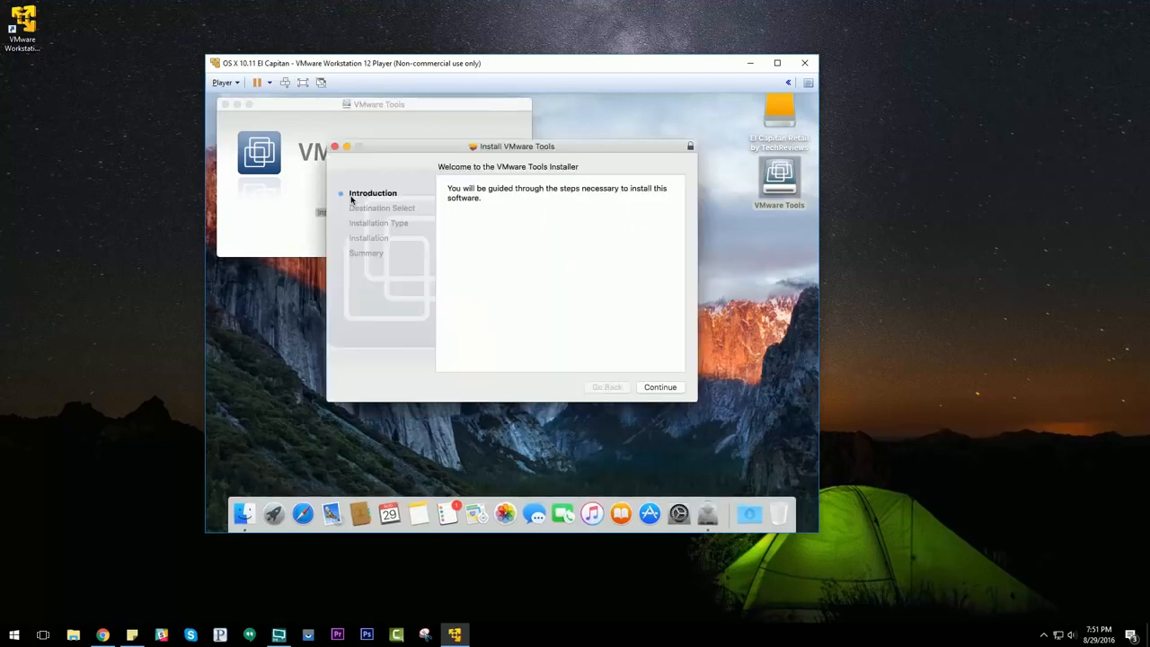
{"action": "left_click", "coordinate": [659, 388]}
{"action": "left_click", "coordinate": [664, 387]}
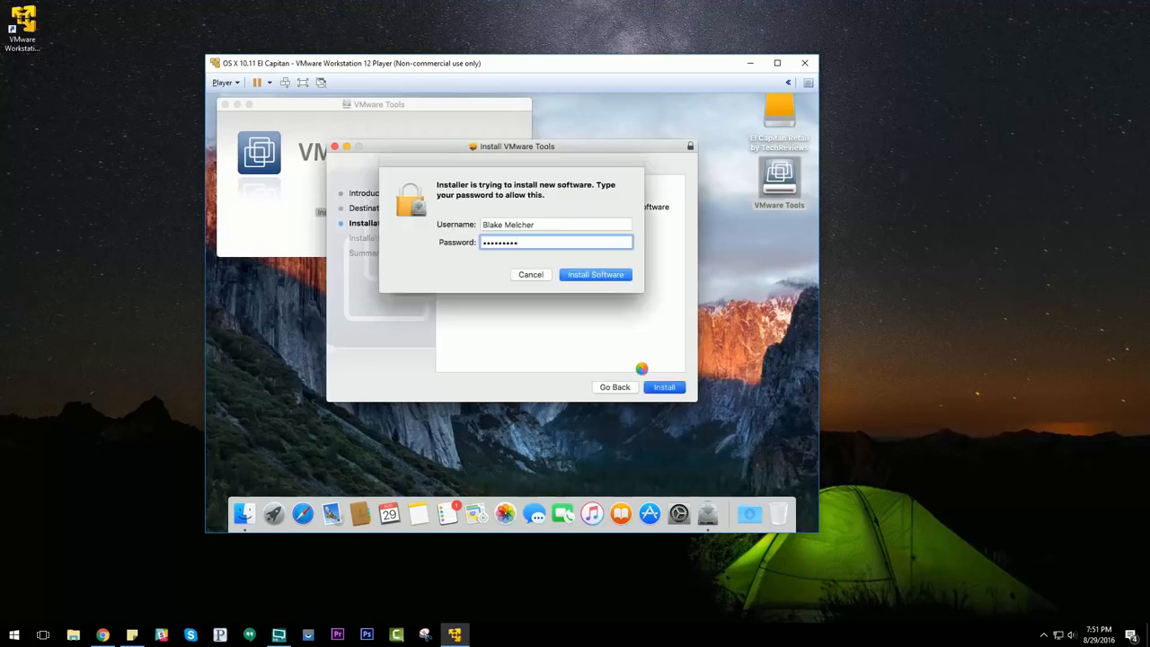
{"action": "key", "text": "Return"}
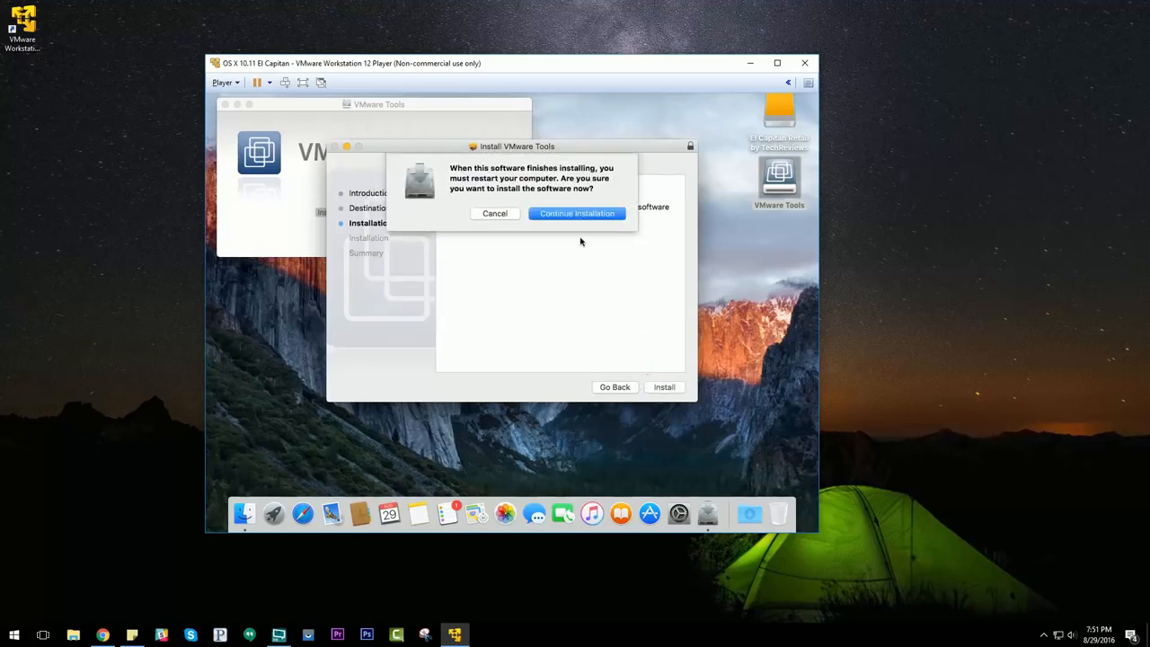
{"action": "left_click", "coordinate": [577, 214]}
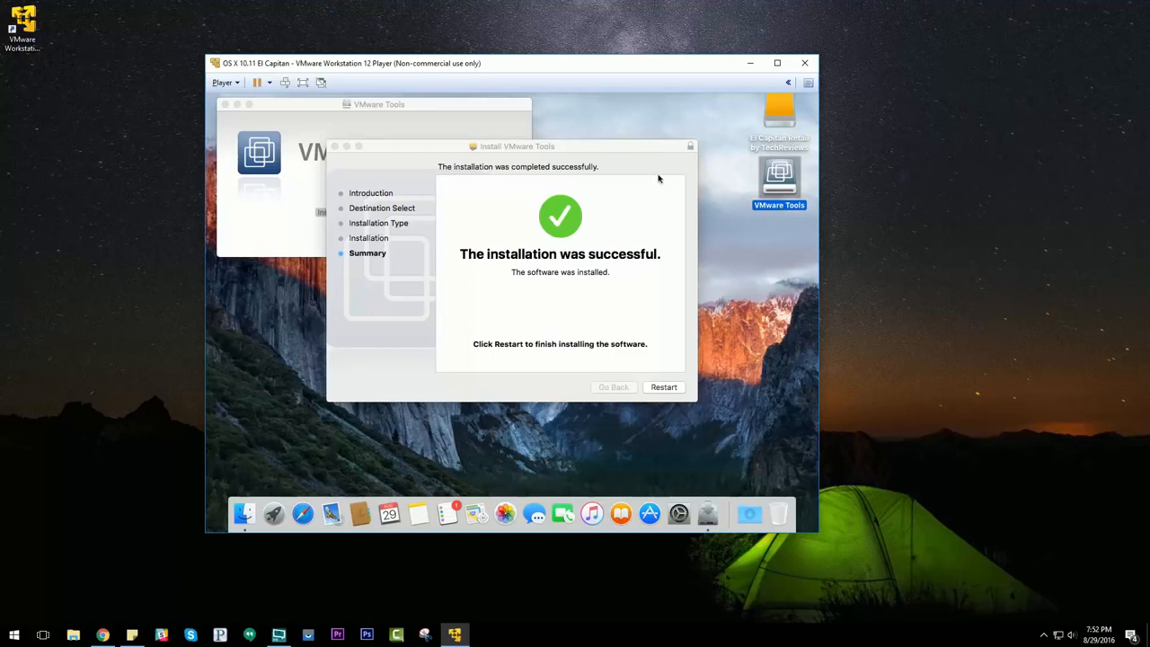
{"action": "left_click", "coordinate": [664, 387]}
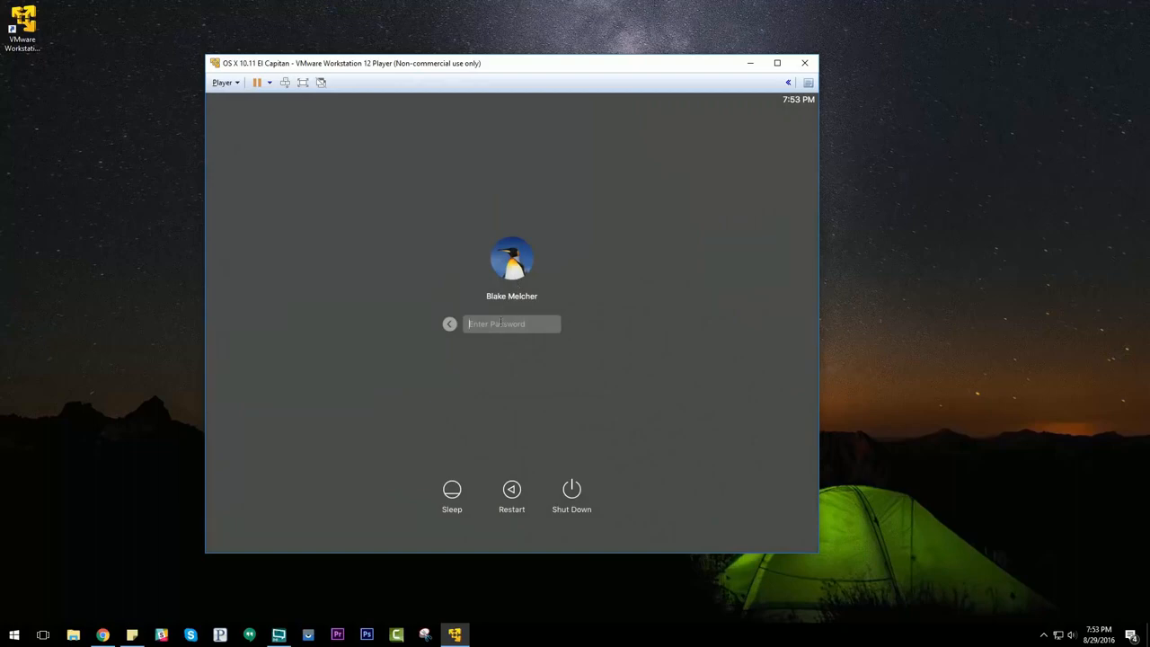
Step: Log back in with the account password
{"action": "type", "text": "*********"}
{"action": "key", "text": "Return"}
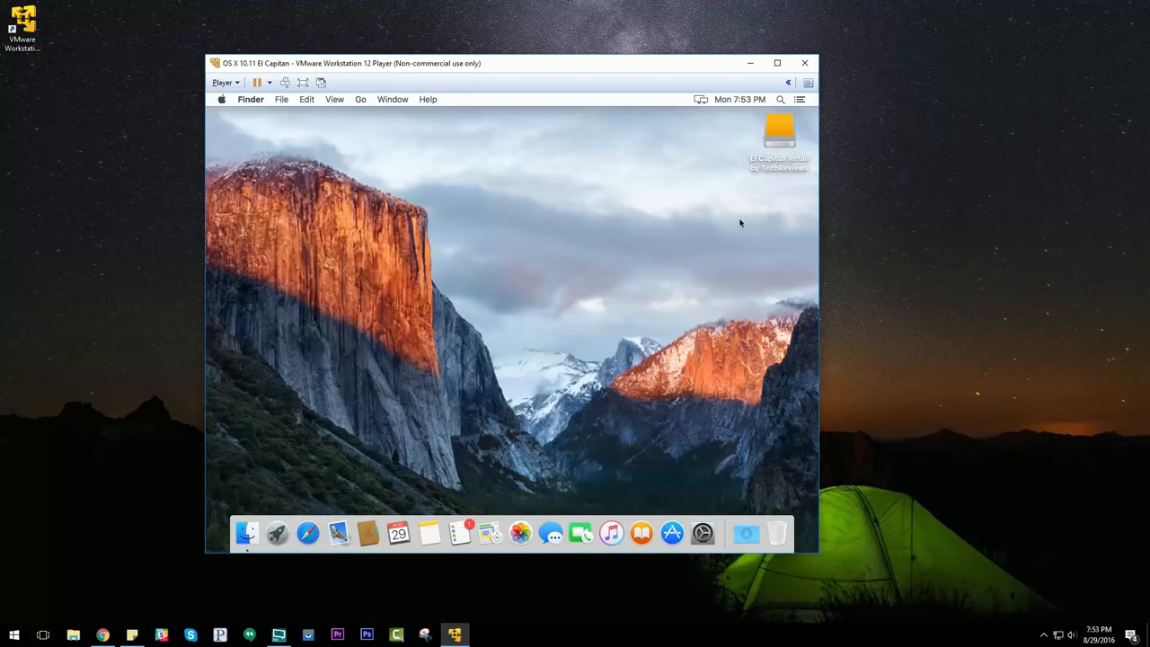
Step: Rename the El Capitan Retail by TechReviews disk on the desktop to OSX
{"action": "left_click", "coordinate": [778, 133]}
{"action": "right_click", "coordinate": [780, 141]}
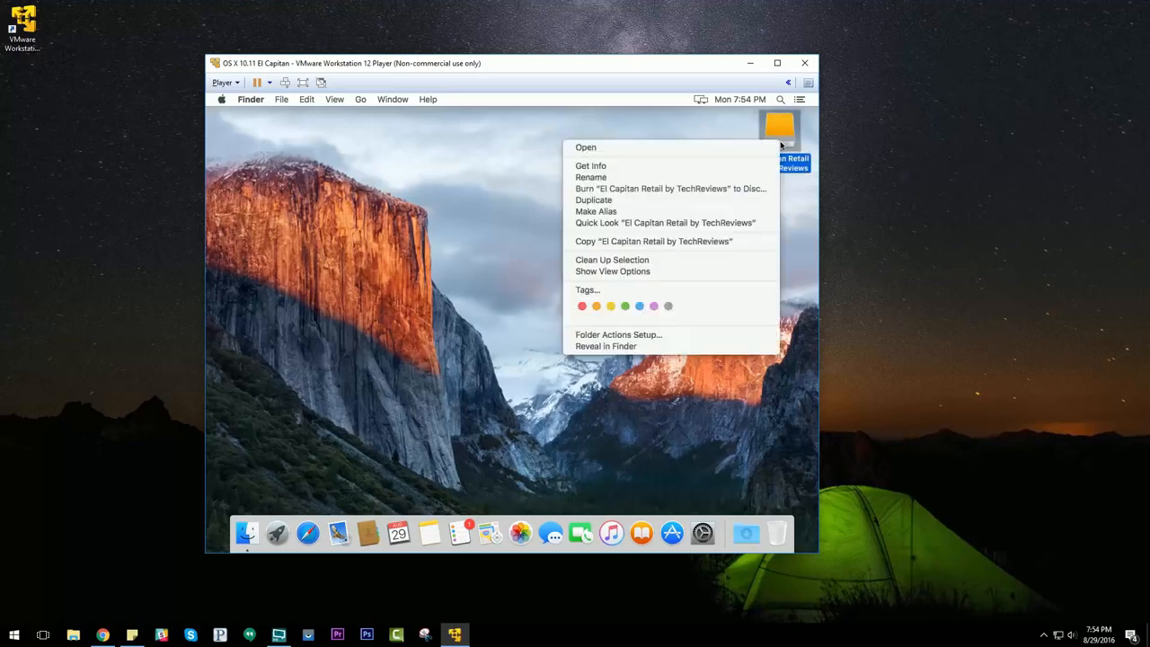
{"action": "left_click", "coordinate": [698, 177]}
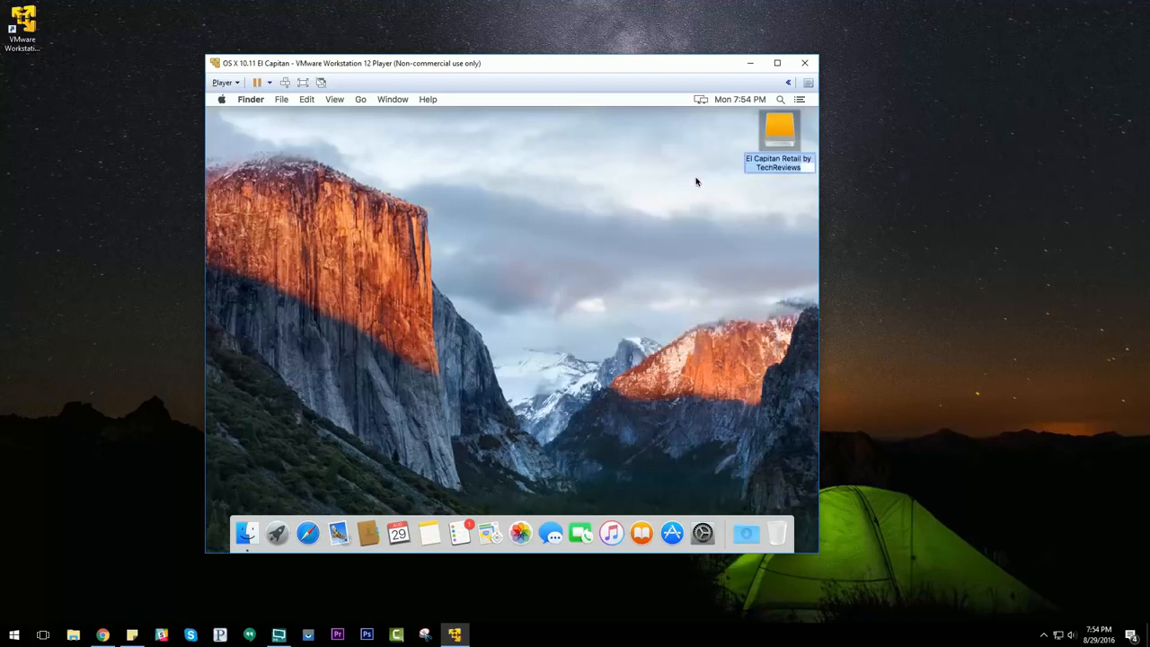
{"action": "type", "text": "OSX"}
{"action": "key", "text": "Return"}
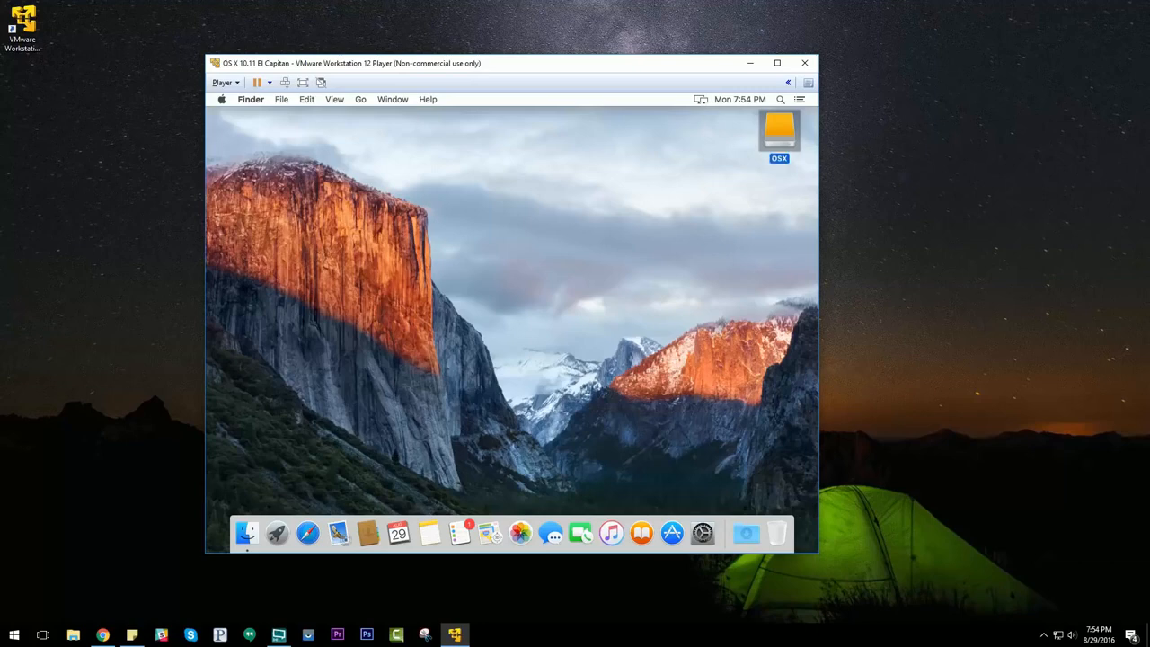
{"action": "left_click", "coordinate": [544, 258]}
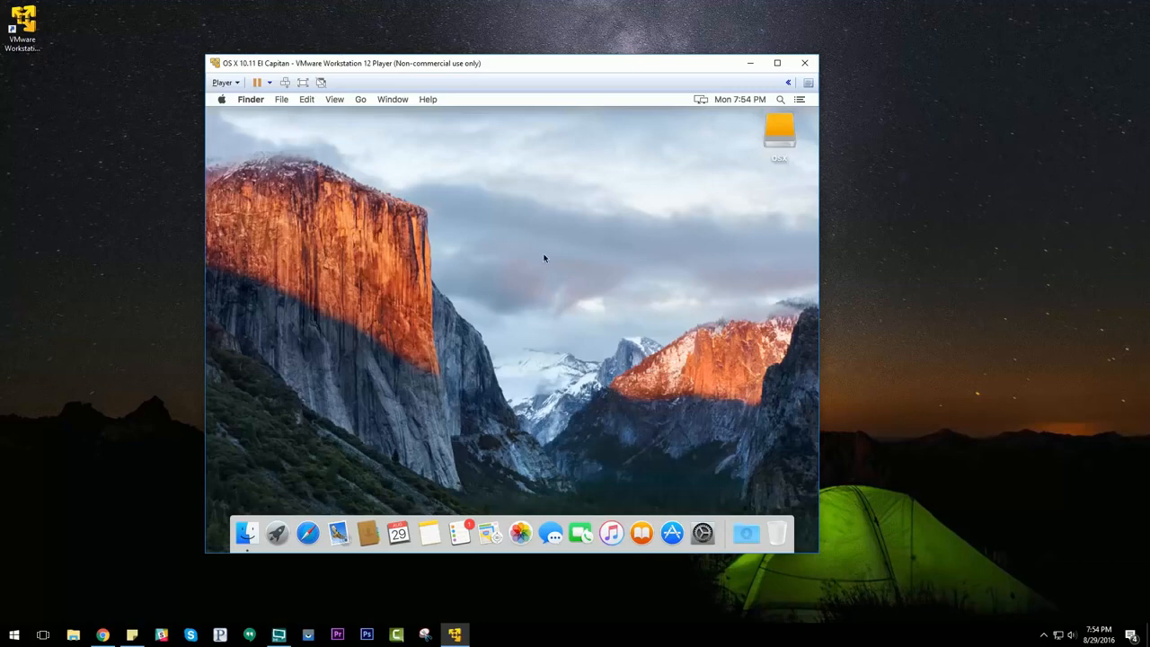
Step: Shut down the Mac OS X virtual machine from the Apple menu and confirm
{"action": "left_click", "coordinate": [222, 99]}
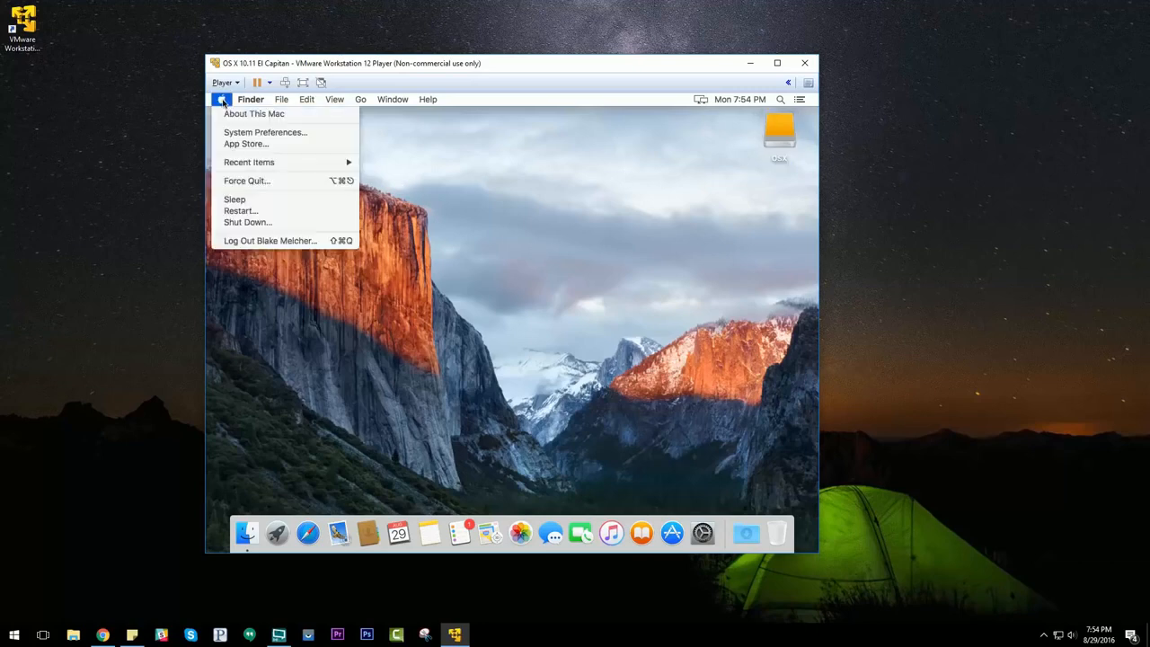
{"action": "left_click", "coordinate": [246, 221]}
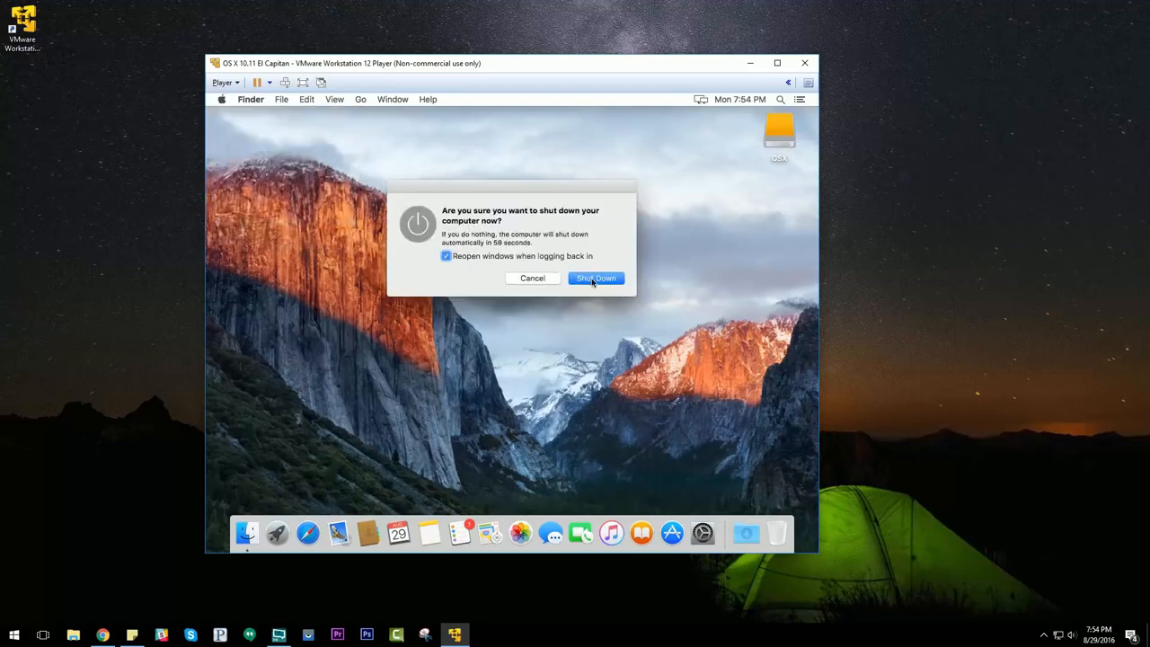
{"action": "left_click", "coordinate": [592, 278]}
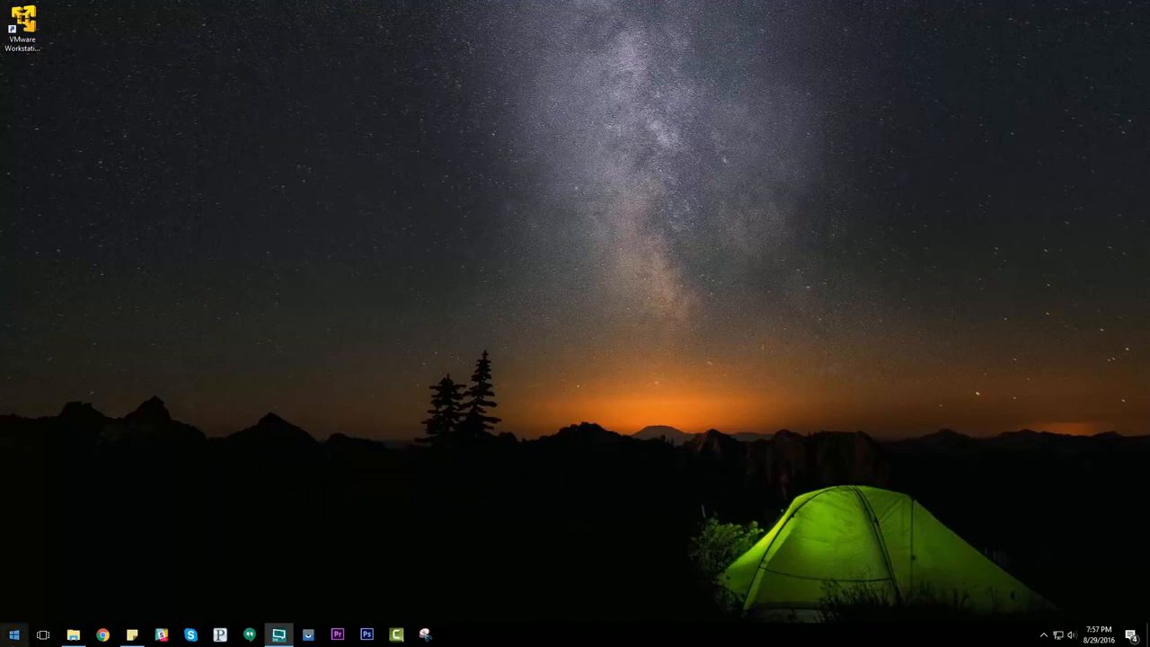
Step: Open the OS X 10.11 El Capitan.vmx file in the C:\OSX folder with Notepad
{"action": "left_click", "coordinate": [73, 635]}
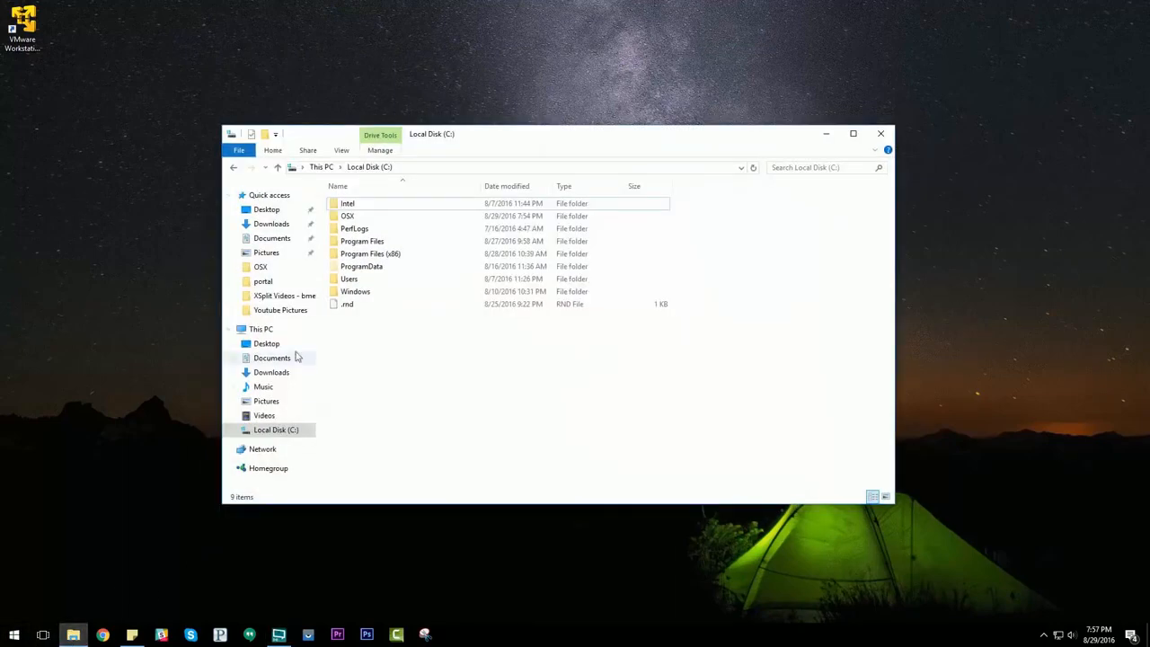
{"action": "double_click", "coordinate": [353, 218]}
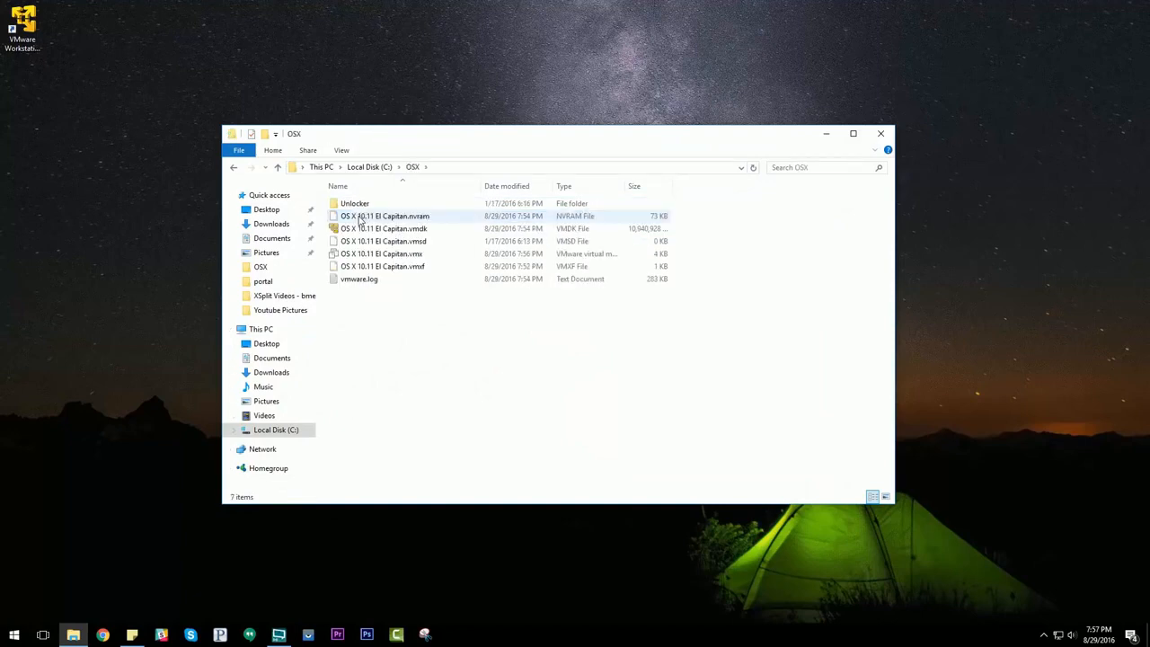
{"action": "right_click", "coordinate": [414, 258]}
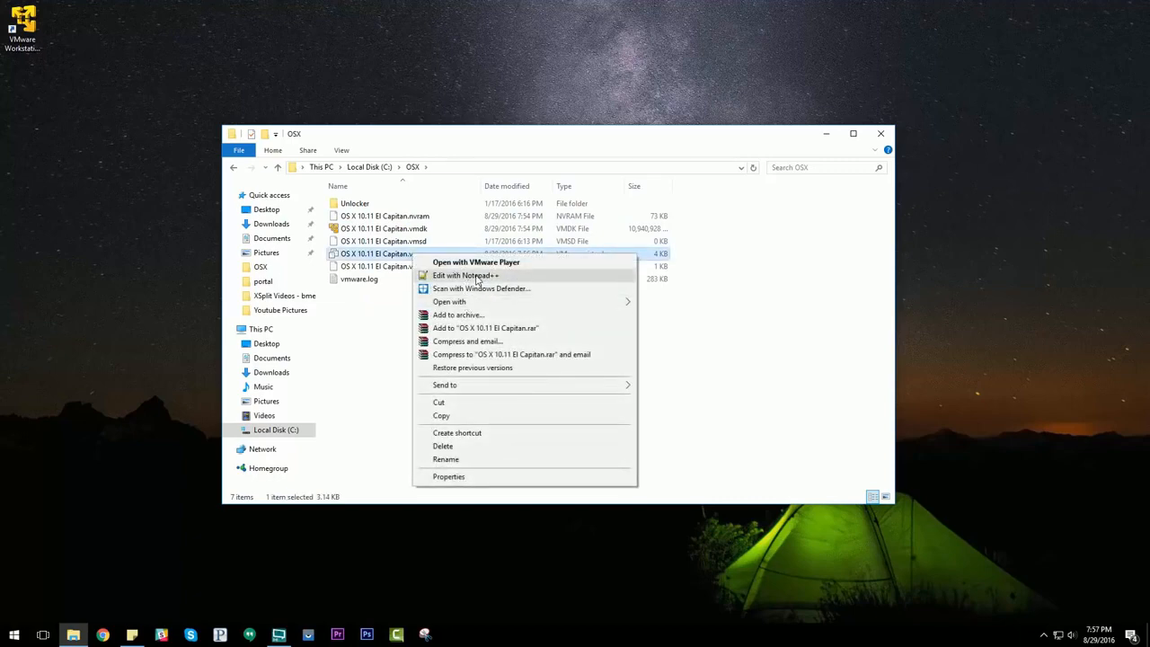
{"action": "mouse_move", "coordinate": [463, 306]}
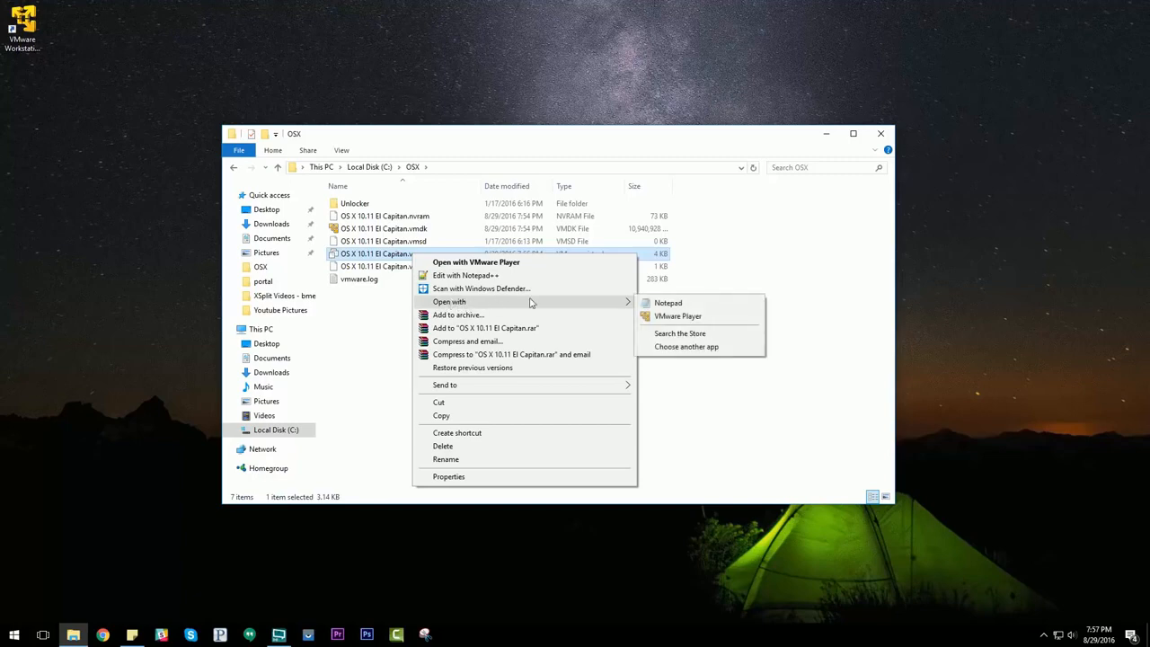
{"action": "left_click", "coordinate": [663, 306]}
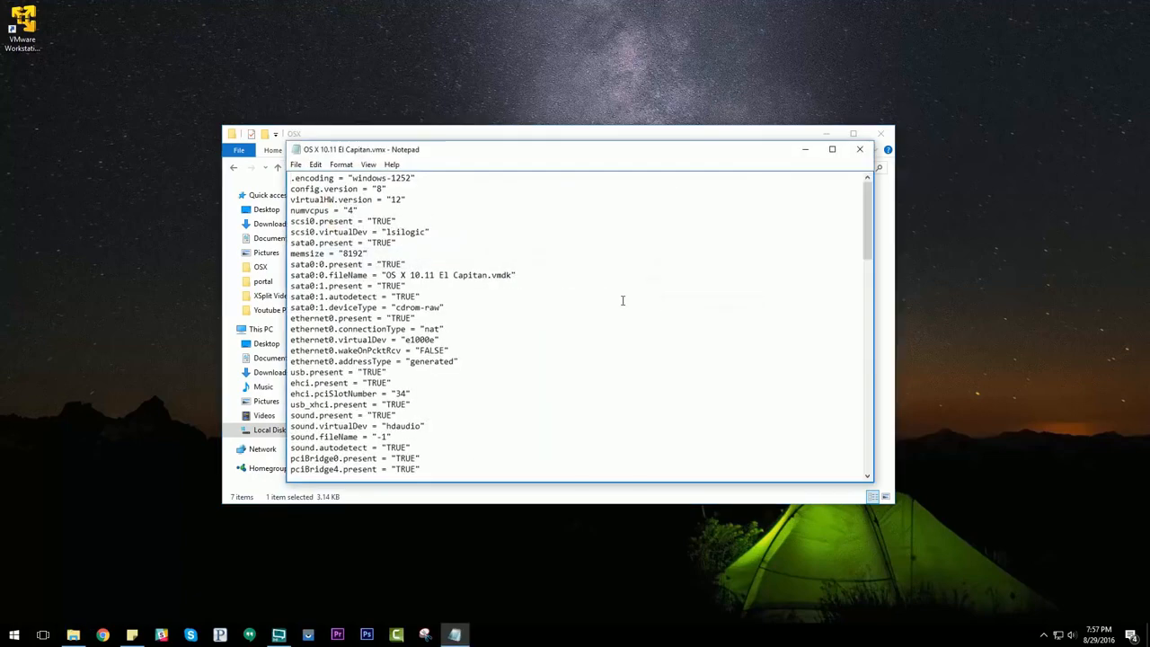
Step: Set board-id.reflectHost to "FALSE" in the .vmx file and paste the copied hardware identity lines beneath it
{"action": "scroll", "coordinate": [451, 328], "scroll_direction": "down", "scroll_amount": 4}
{"action": "scroll", "coordinate": [422, 326], "scroll_direction": "down", "scroll_amount": 4}
{"action": "scroll", "coordinate": [395, 324], "scroll_direction": "down", "scroll_amount": 3}
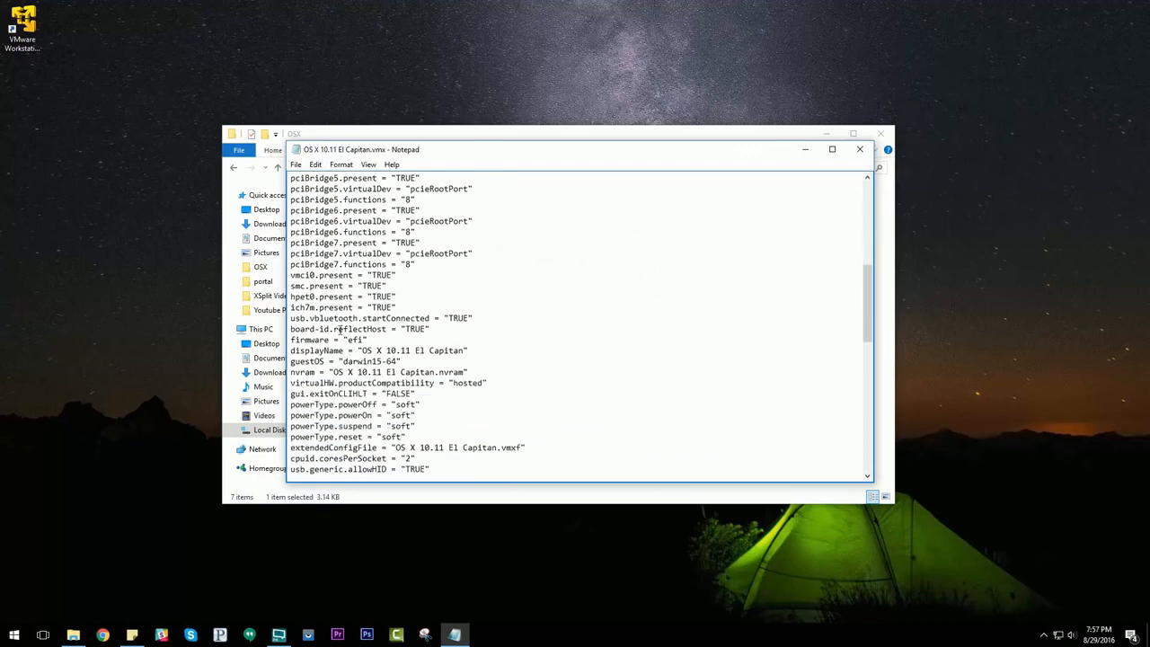
{"action": "left_click_drag", "start_coordinate": [290, 329], "coordinate": [430, 329]}
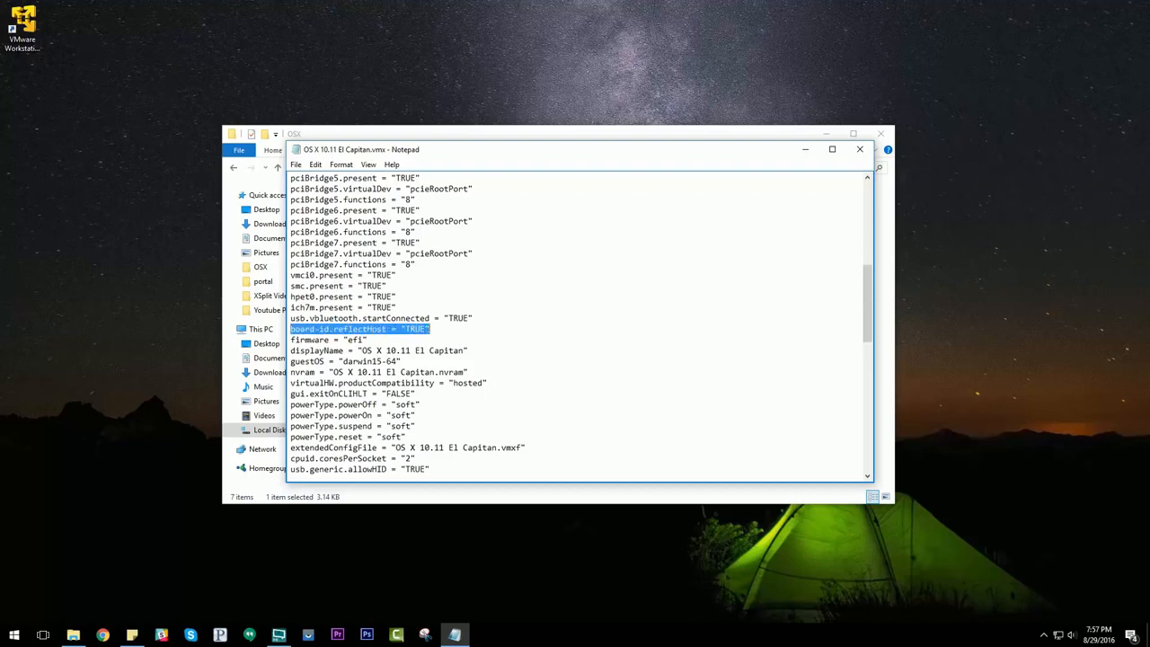
{"action": "left_click", "coordinate": [441, 329]}
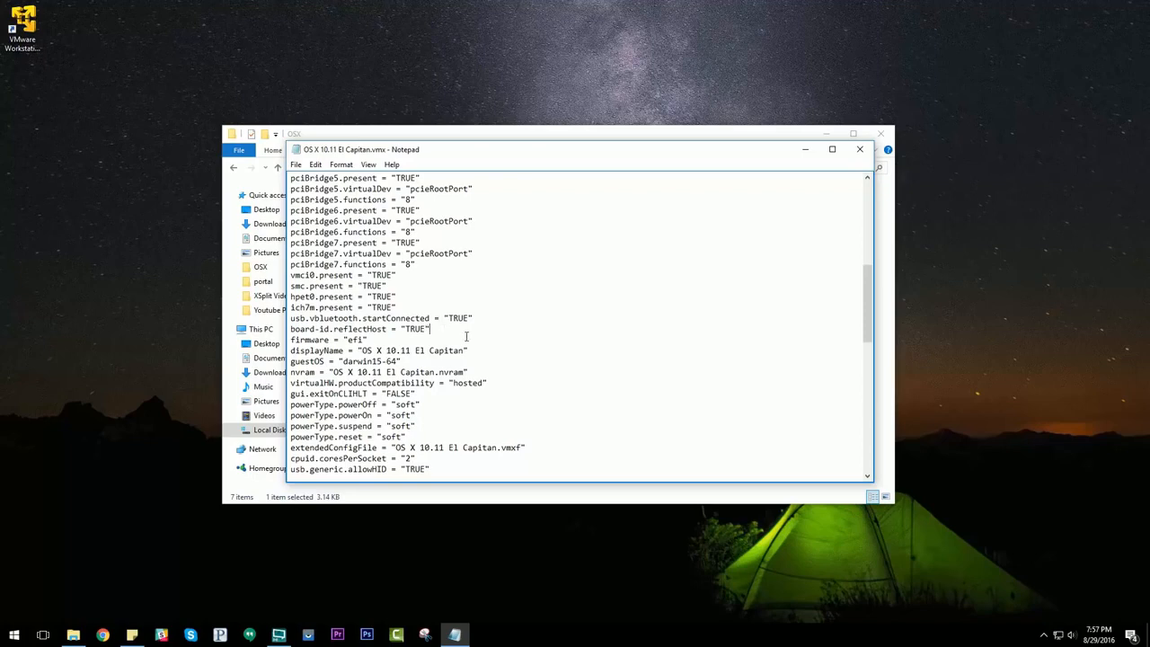
{"action": "key", "text": "Return"}
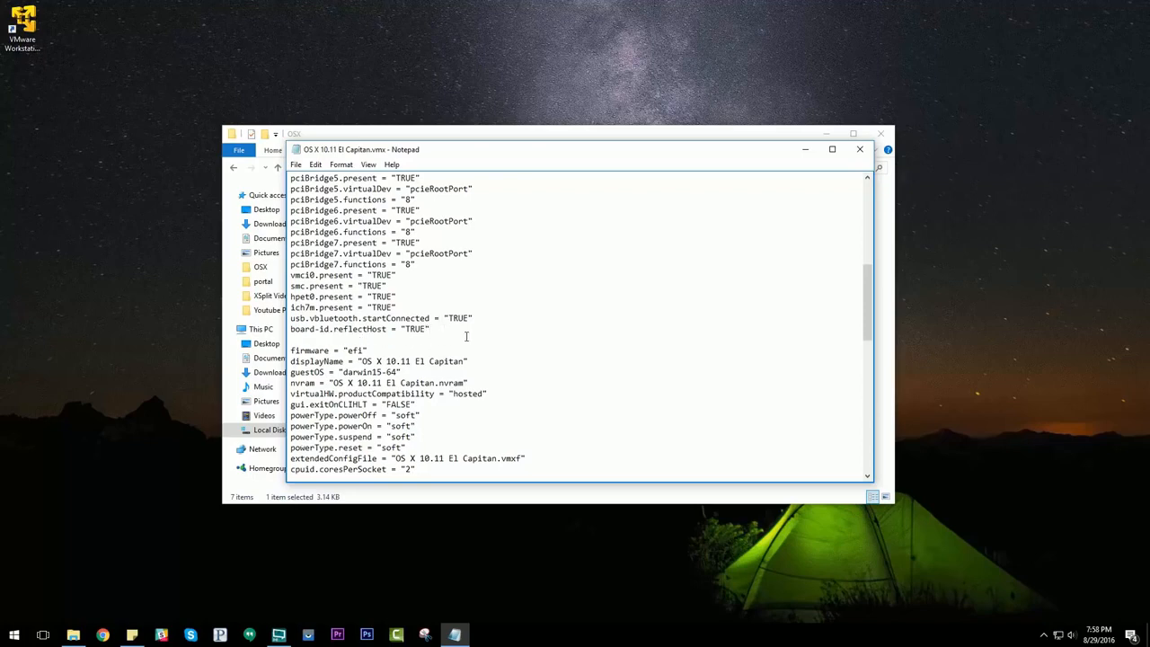
{"action": "left_click", "coordinate": [428, 329]}
{"action": "key", "text": "BackSpace"}
{"action": "key", "text": "BackSpace"}
{"action": "key", "text": "BackSpace"}
{"action": "key", "text": "BackSpace"}
{"action": "key", "text": "BackSpace"}
{"action": "type", "text": "FALSE"}
{"action": "left_click", "coordinate": [300, 339]}
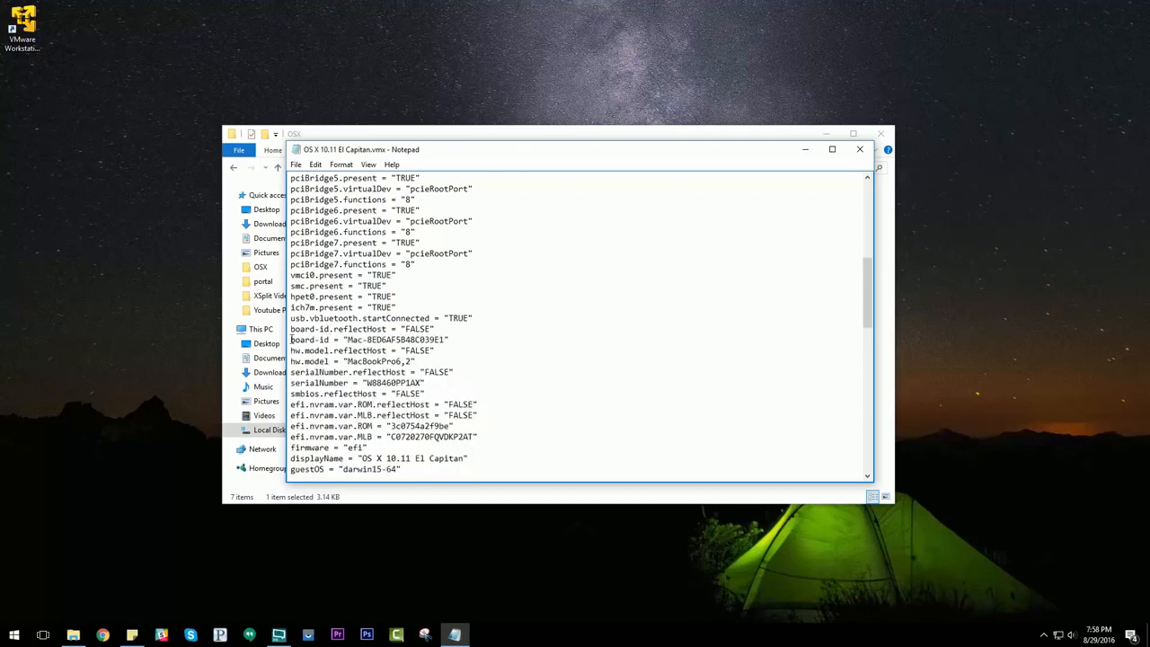
Step: Save the edited .vmx file and close Notepad
{"action": "left_click_drag", "start_coordinate": [291, 340], "coordinate": [478, 438]}
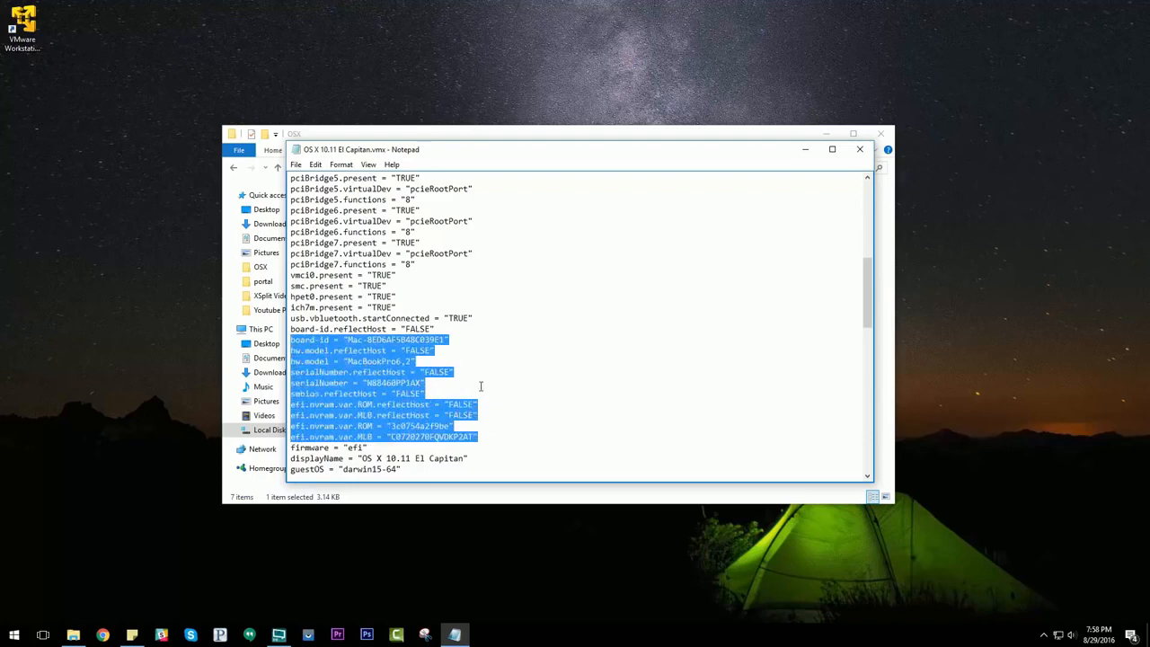
{"action": "left_click", "coordinate": [503, 316]}
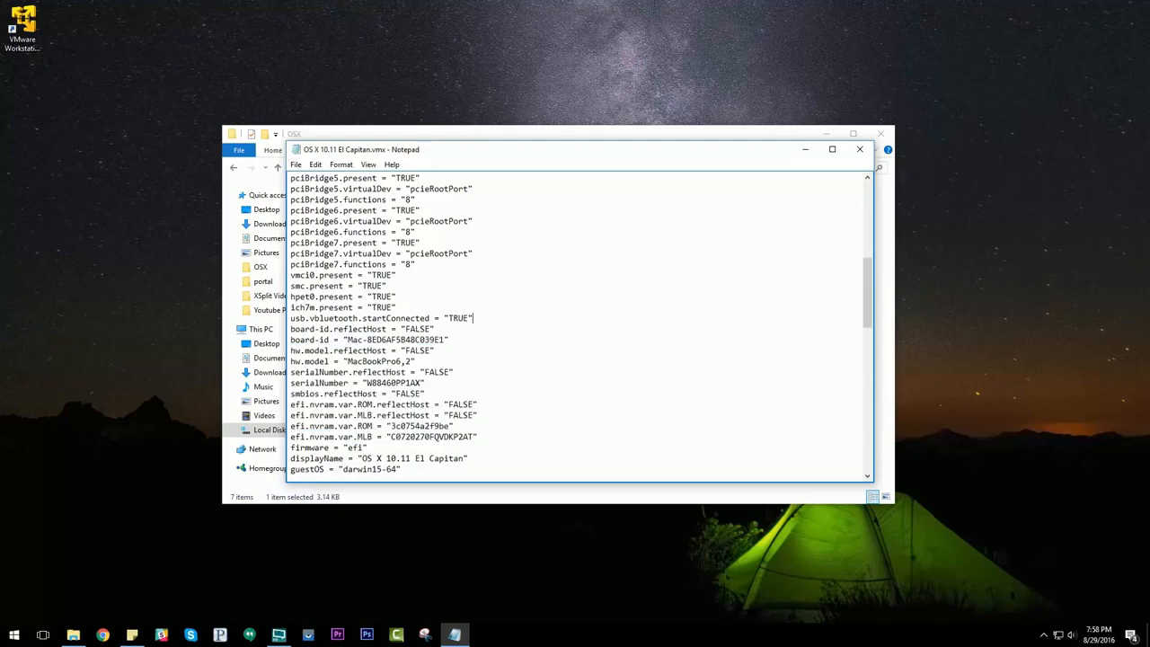
{"action": "left_click", "coordinate": [297, 166]}
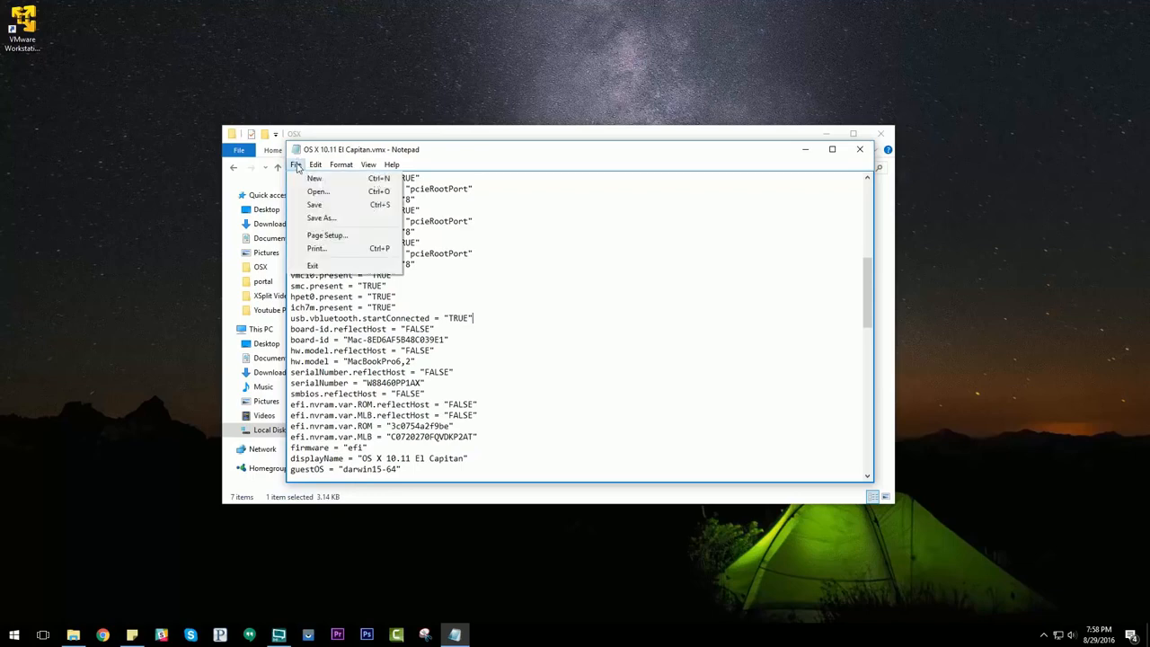
{"action": "left_click", "coordinate": [313, 205]}
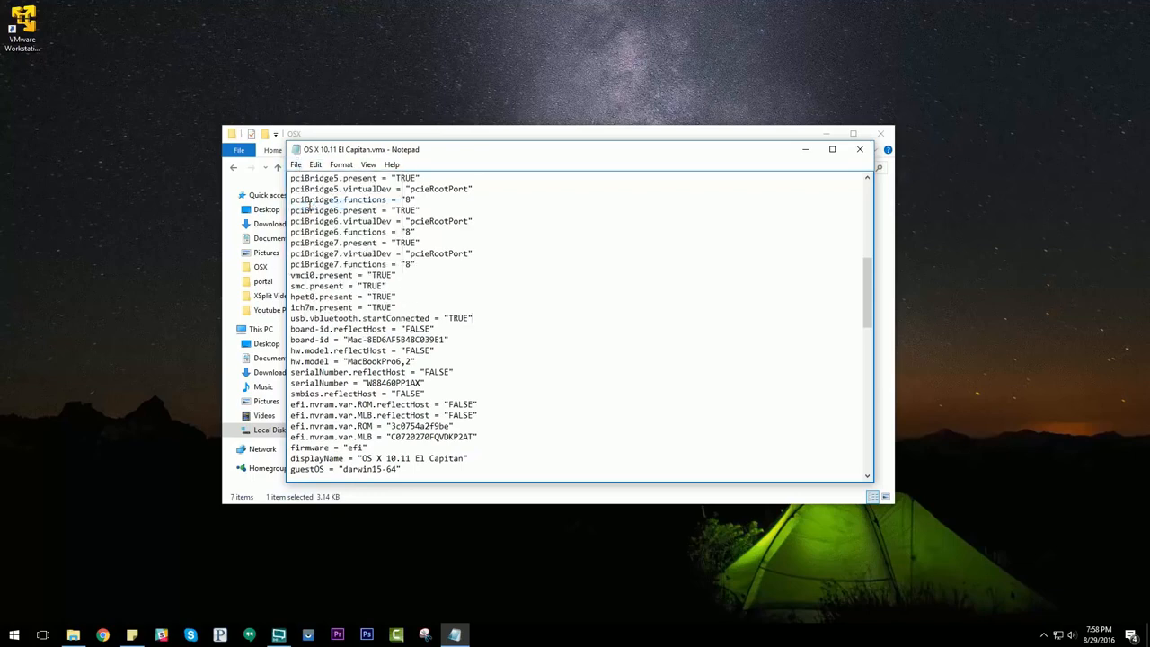
{"action": "left_click", "coordinate": [855, 151]}
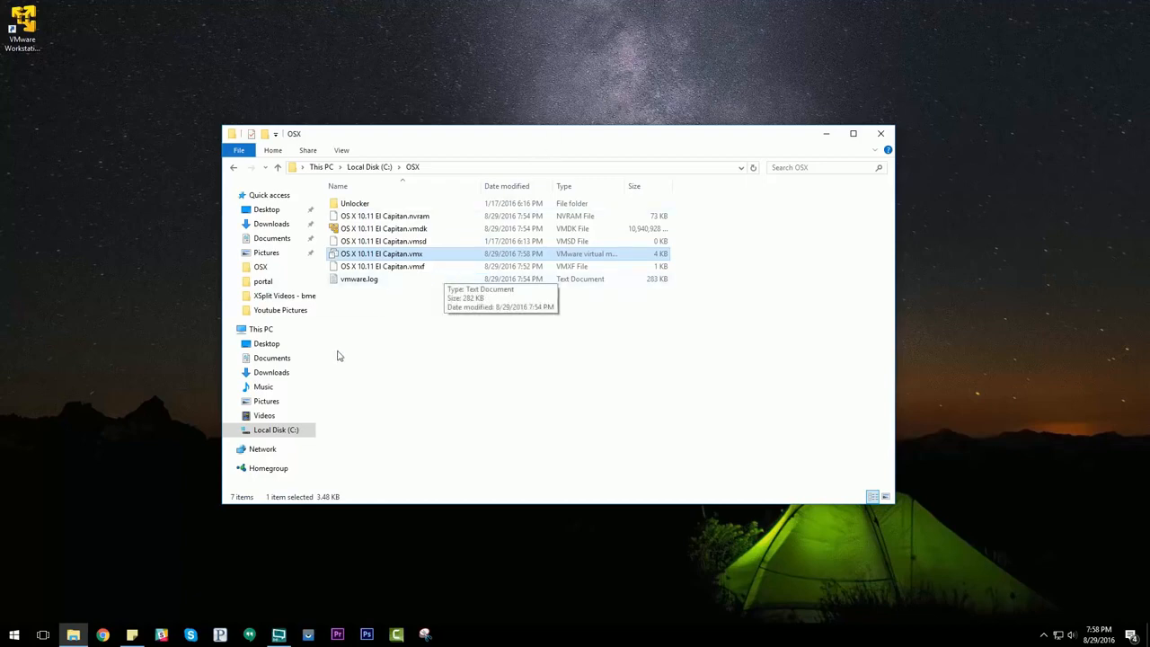
Step: Open preferences.ini in the user's AppData\Roaming\VMware folder for editing
{"action": "left_click", "coordinate": [291, 432]}
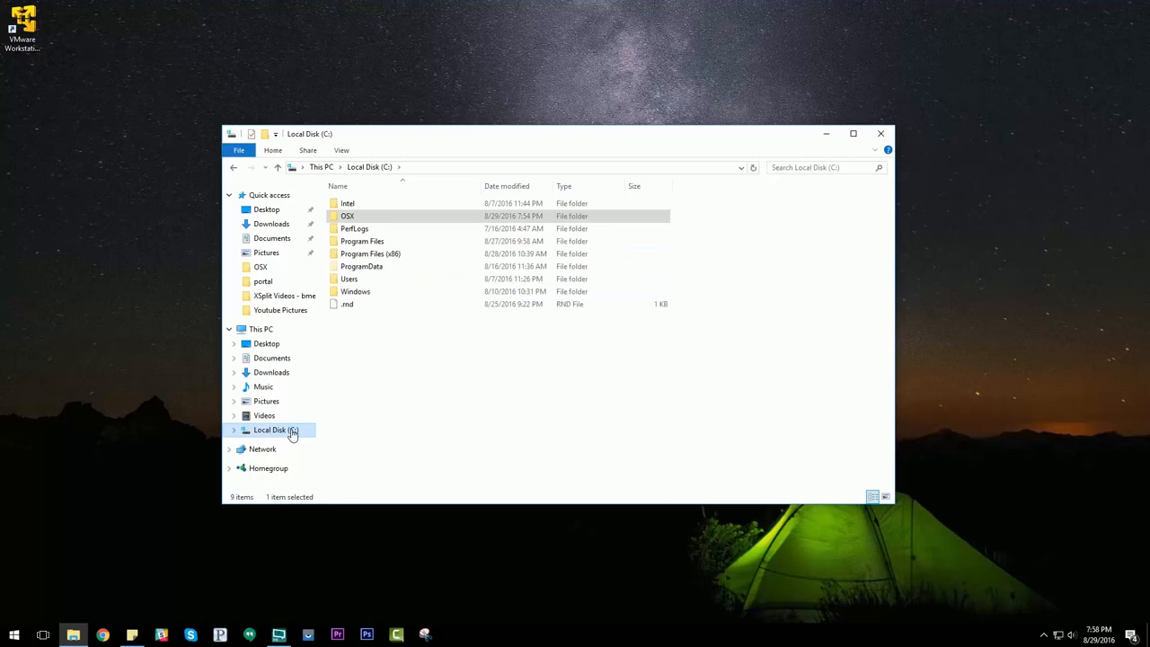
{"action": "double_click", "coordinate": [360, 286]}
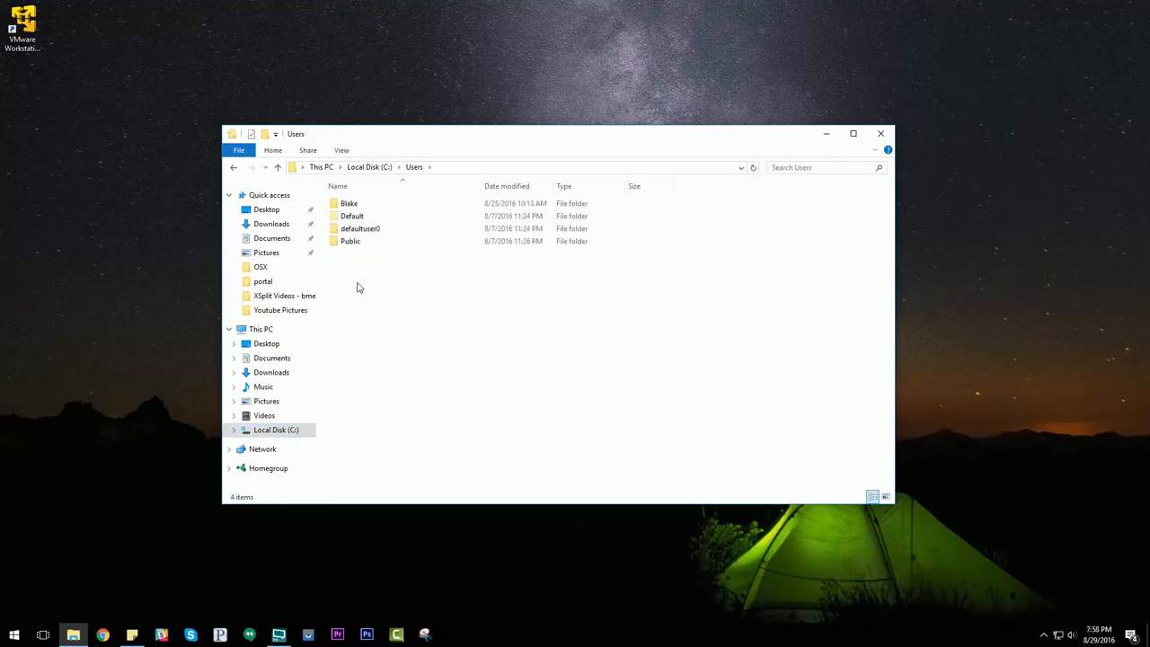
{"action": "double_click", "coordinate": [358, 208]}
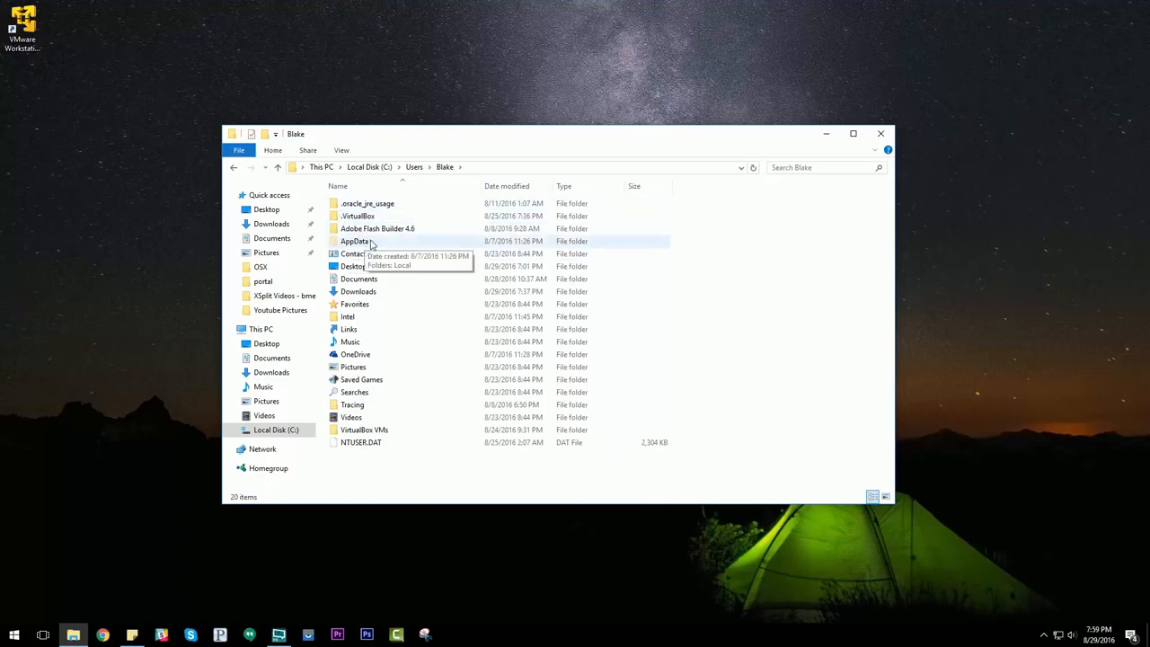
{"action": "double_click", "coordinate": [363, 243]}
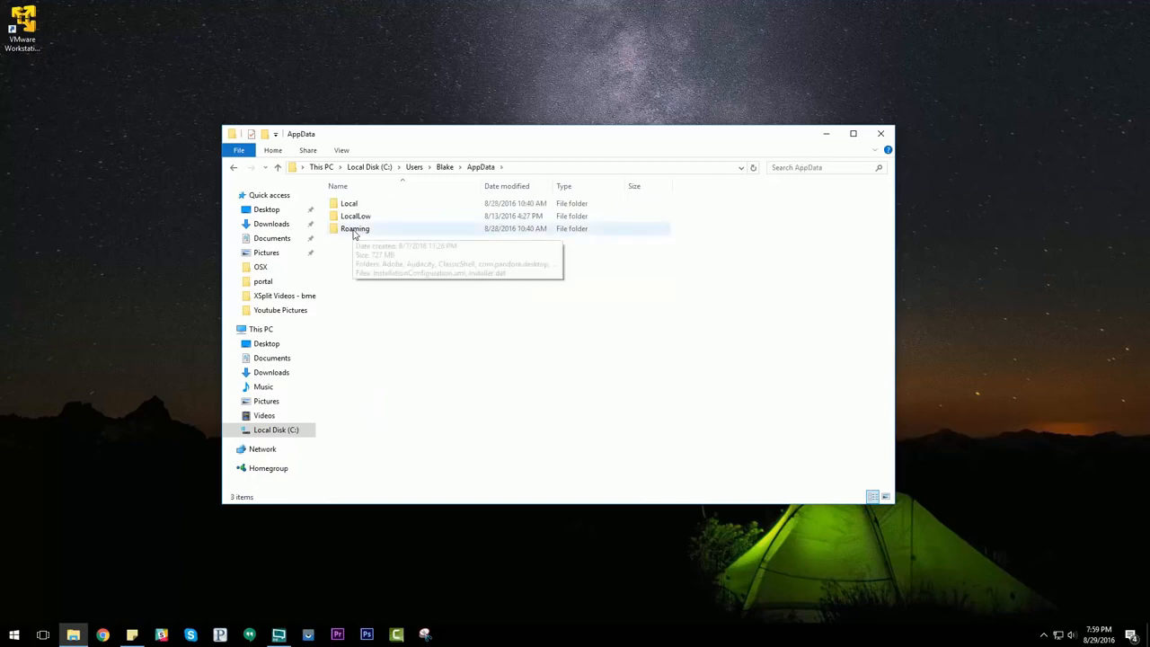
{"action": "double_click", "coordinate": [355, 231]}
{"action": "scroll", "coordinate": [368, 311], "scroll_direction": "down", "scroll_amount": 1}
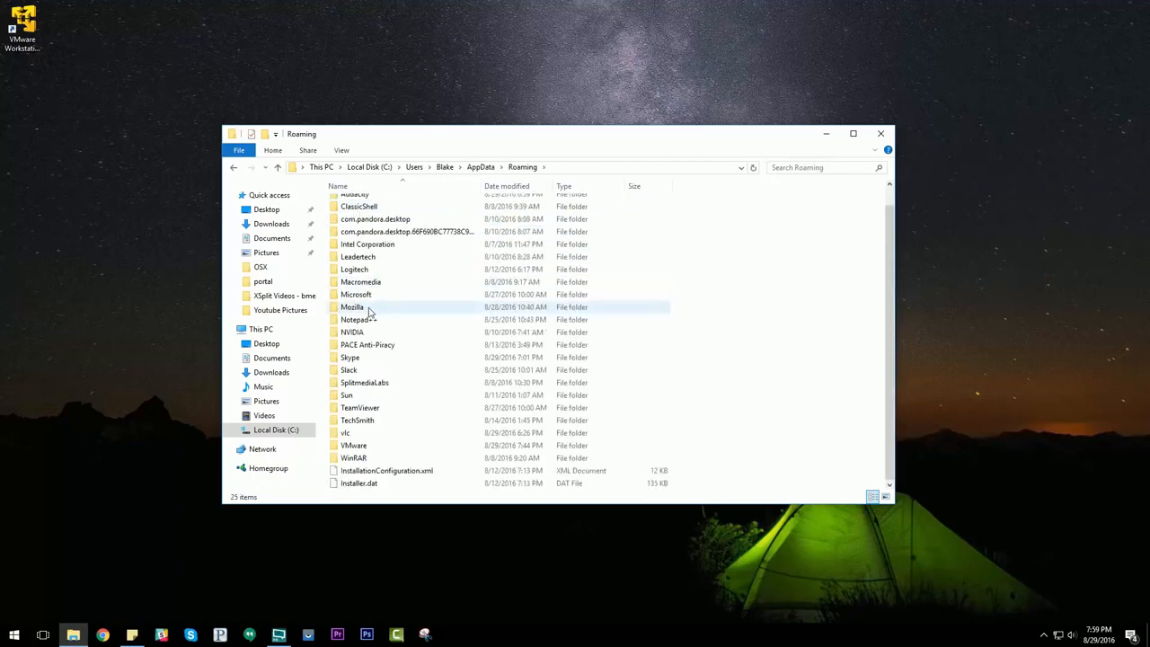
{"action": "double_click", "coordinate": [357, 445]}
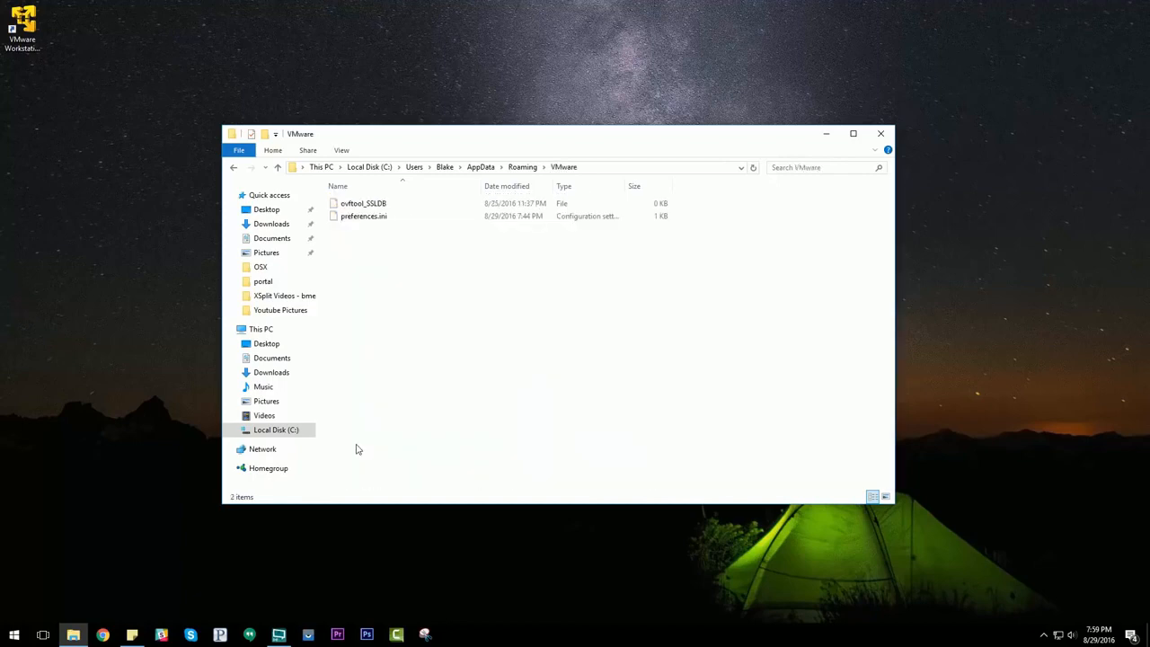
{"action": "double_click", "coordinate": [368, 216]}
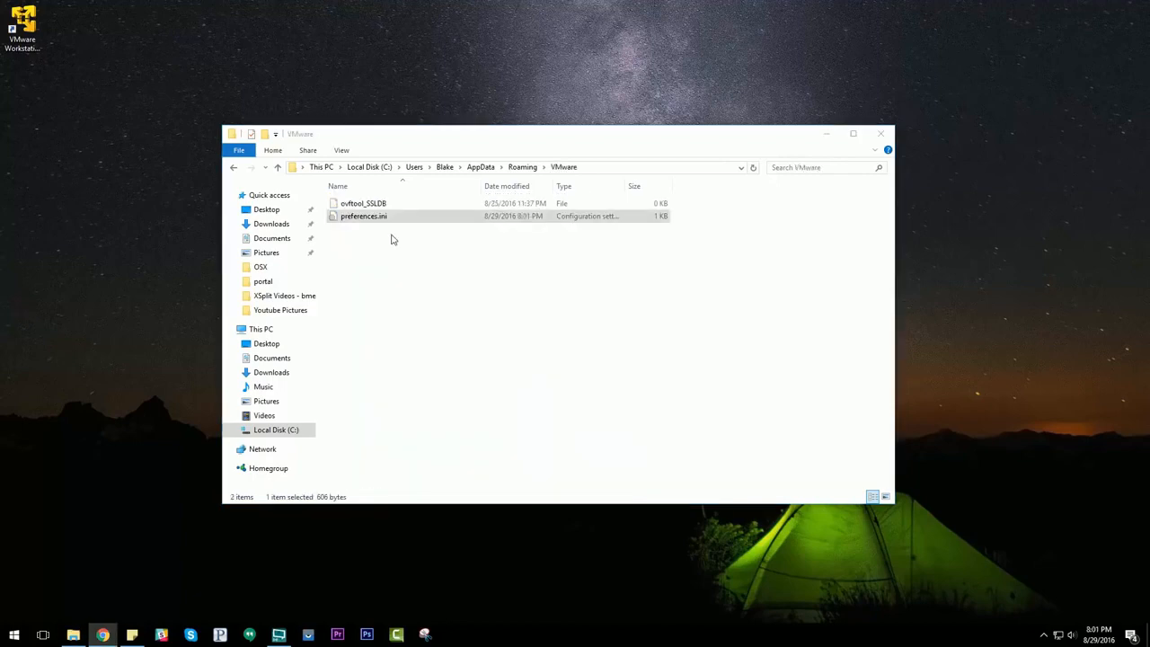
{"action": "left_click", "coordinate": [374, 223]}
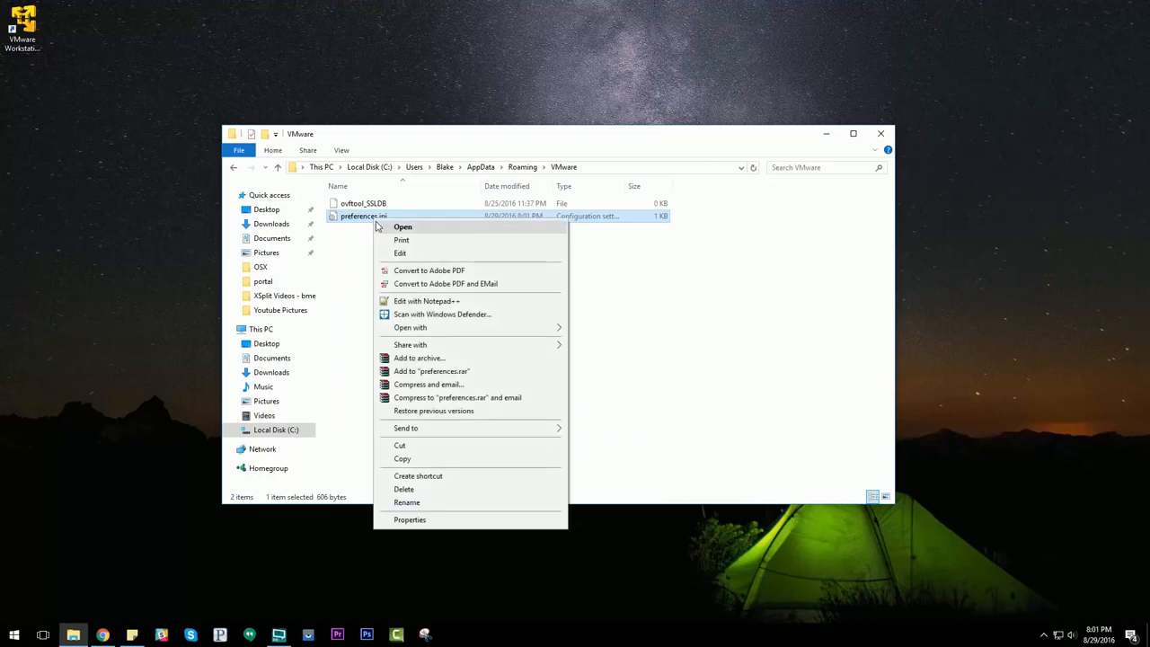
{"action": "left_click", "coordinate": [400, 252]}
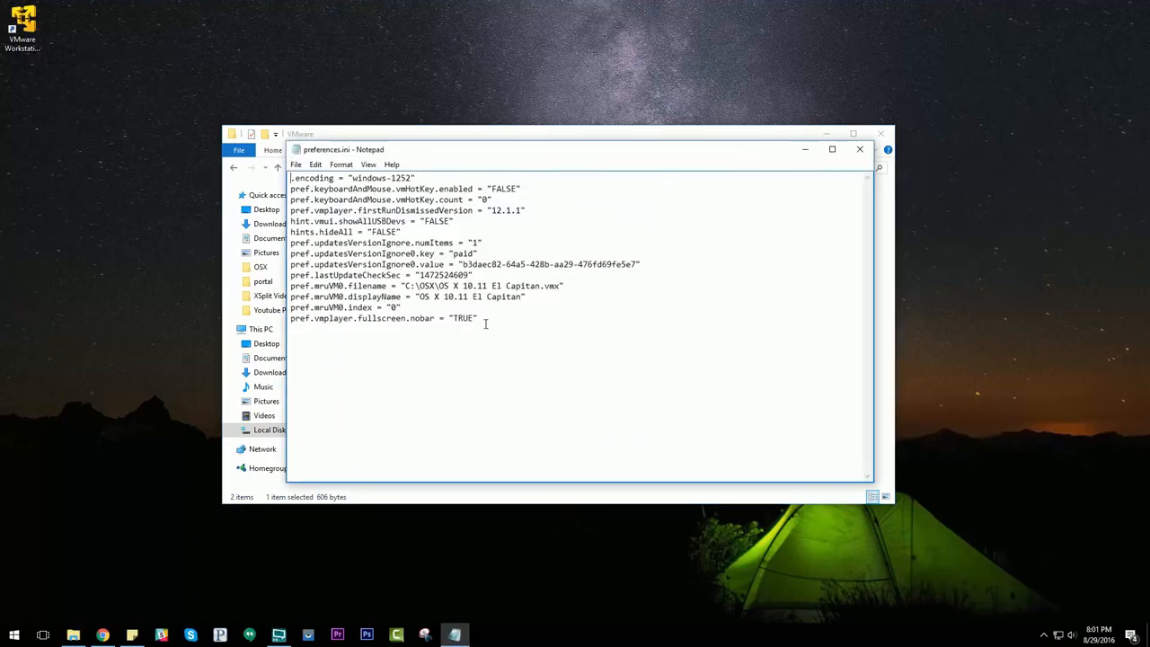
Step: Change the last line of preferences.ini to pref.vmplayer.fullscreen.nobar = 1
{"action": "left_click_drag", "start_coordinate": [484, 320], "coordinate": [289, 320]}
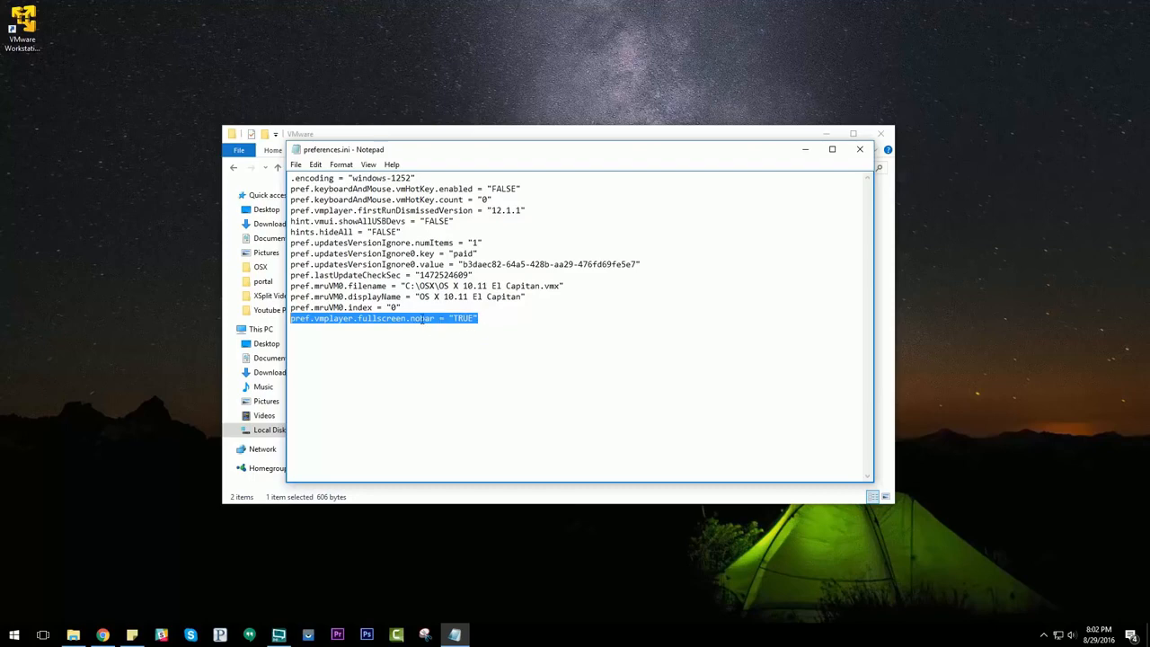
{"action": "left_click", "coordinate": [297, 319]}
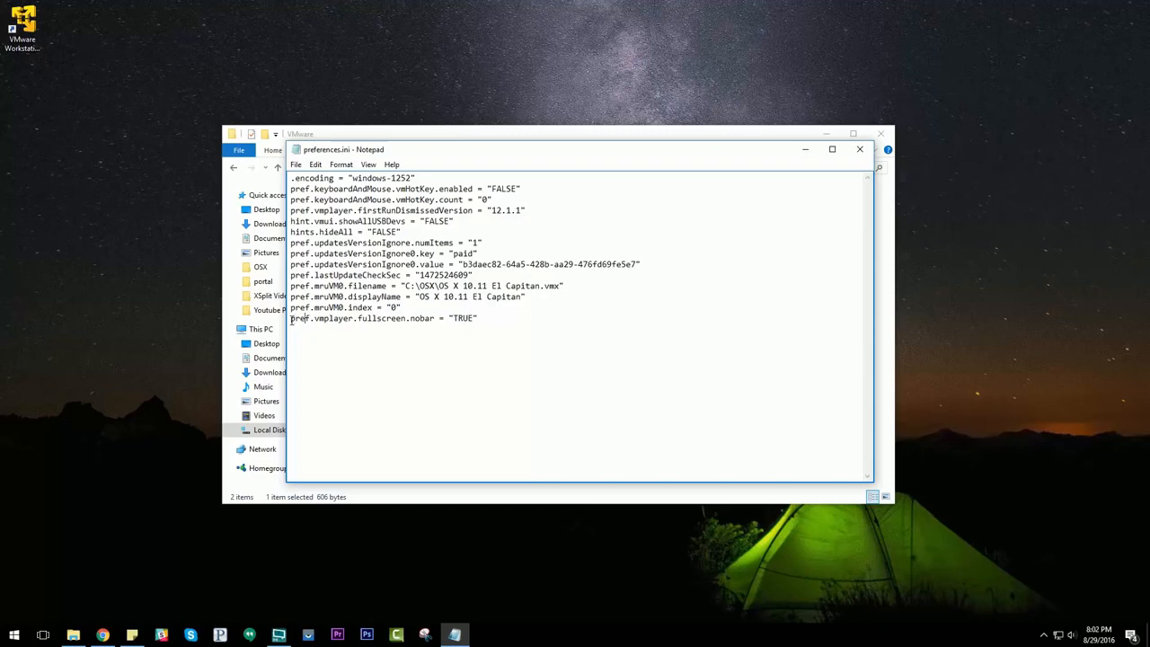
{"action": "left_click_drag", "start_coordinate": [292, 320], "coordinate": [401, 320]}
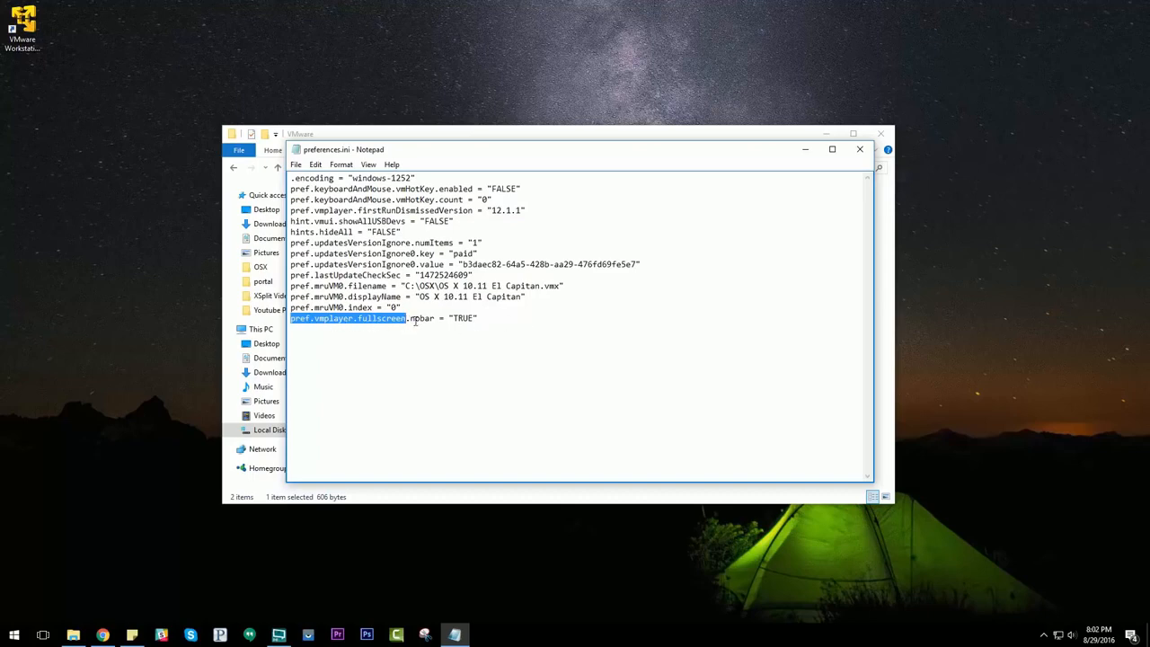
{"action": "left_click", "coordinate": [488, 320]}
{"action": "key", "text": "BackSpace"}
{"action": "key", "text": "BackSpace"}
{"action": "key", "text": "BackSpace"}
{"action": "key", "text": "BackSpace"}
{"action": "key", "text": "BackSpace"}
{"action": "key", "text": "BackSpace"}
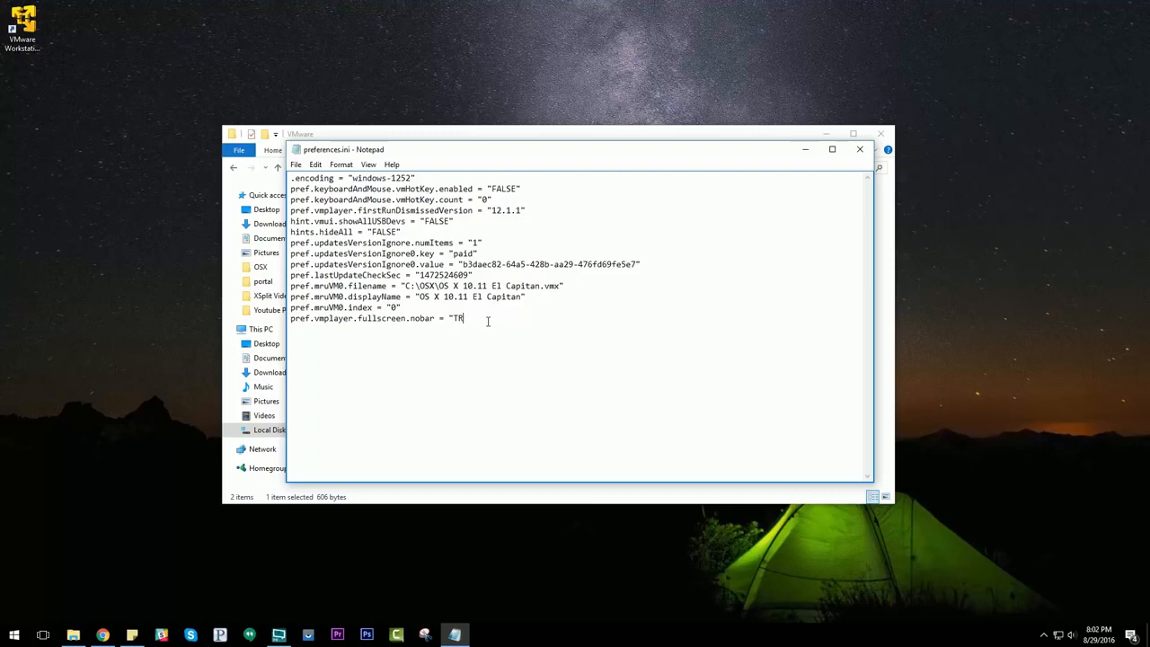
{"action": "key", "text": "BackSpace"}
{"action": "key", "text": "BackSpace"}
{"action": "key", "text": "BackSpace"}
{"action": "key", "text": "BackSpace"}
{"action": "type", "text": "nobar = 1"}
Step: Save preferences.ini, then close Notepad and File Explorer
{"action": "left_click", "coordinate": [296, 166]}
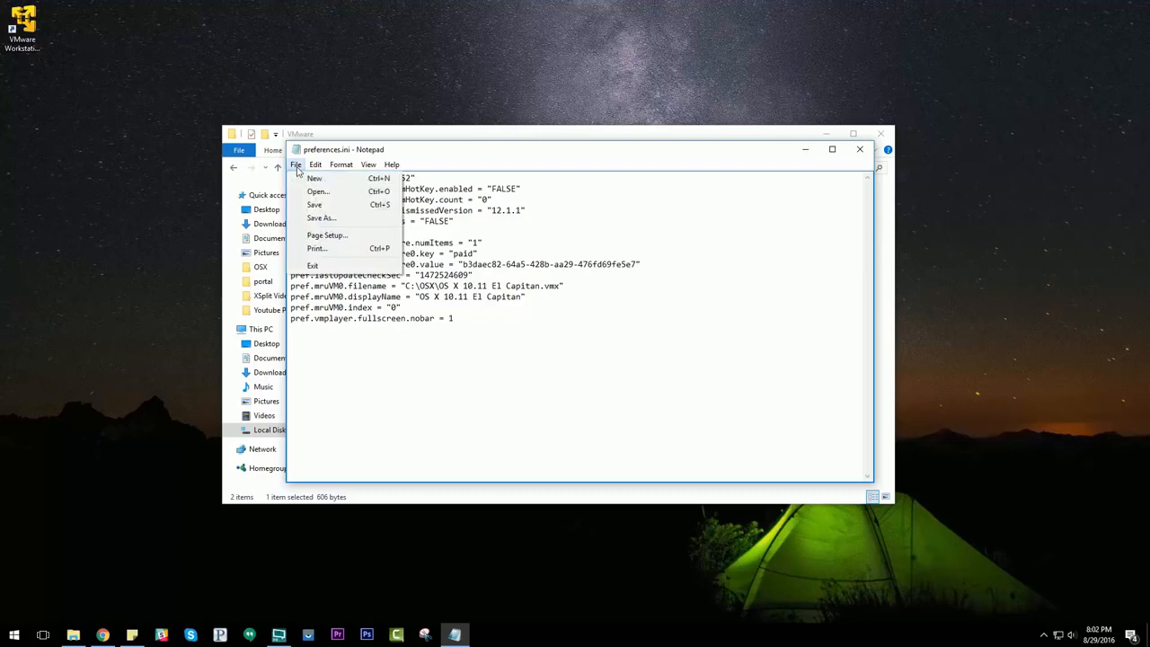
{"action": "left_click", "coordinate": [389, 347]}
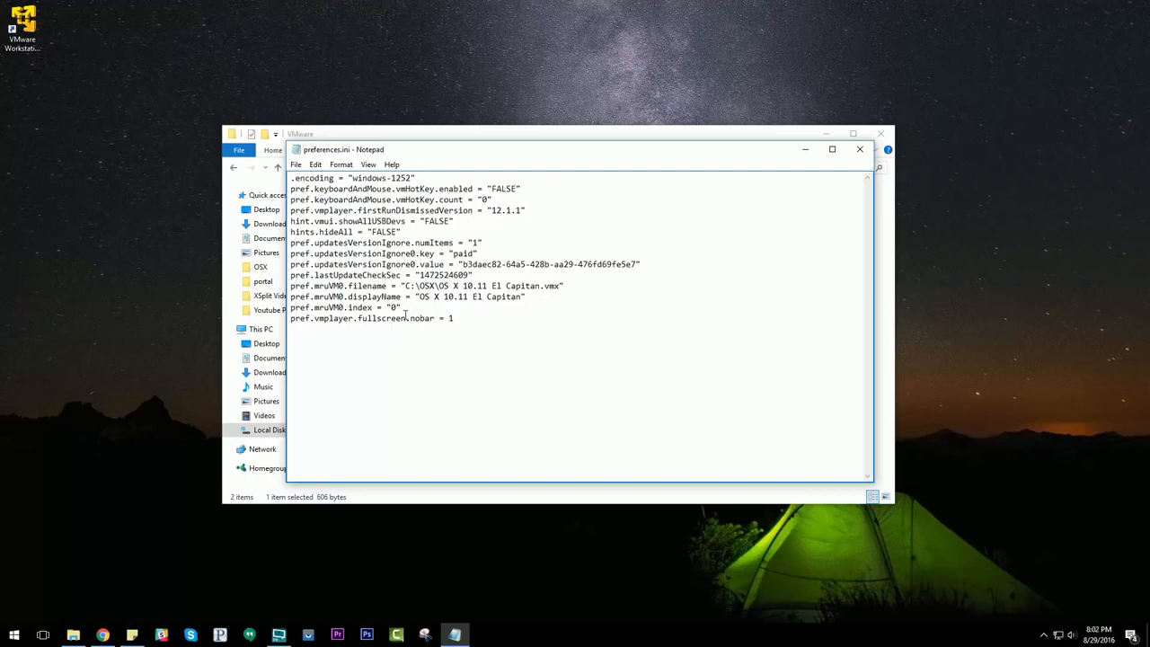
{"action": "left_click", "coordinate": [299, 167]}
{"action": "left_click", "coordinate": [313, 206]}
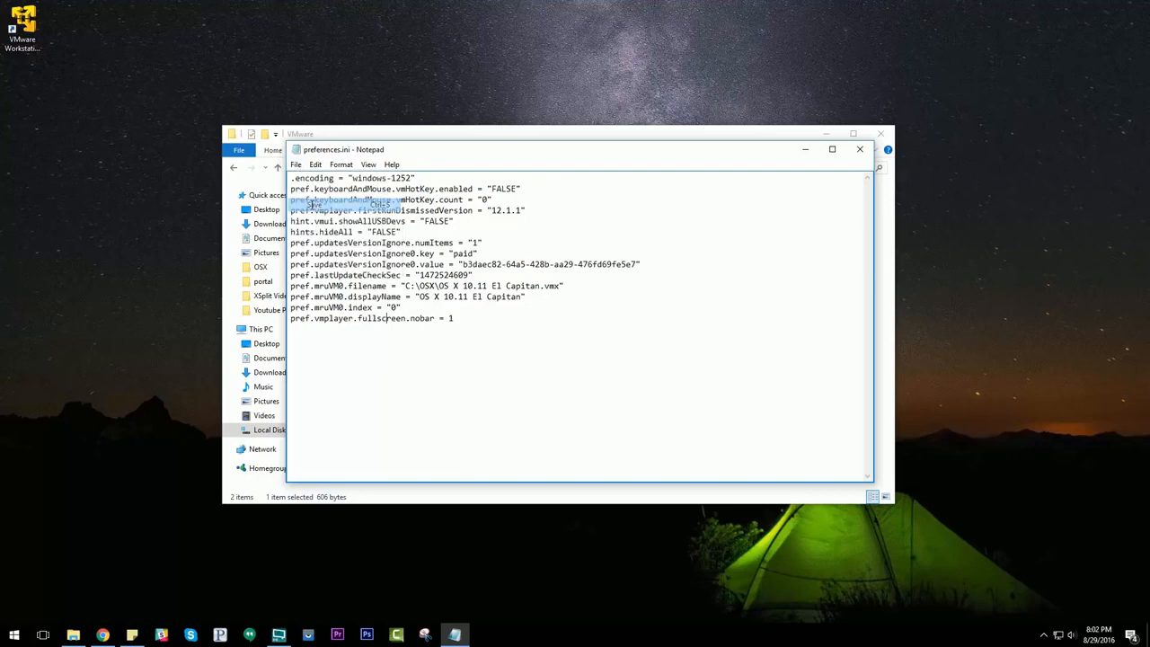
{"action": "left_click", "coordinate": [861, 151]}
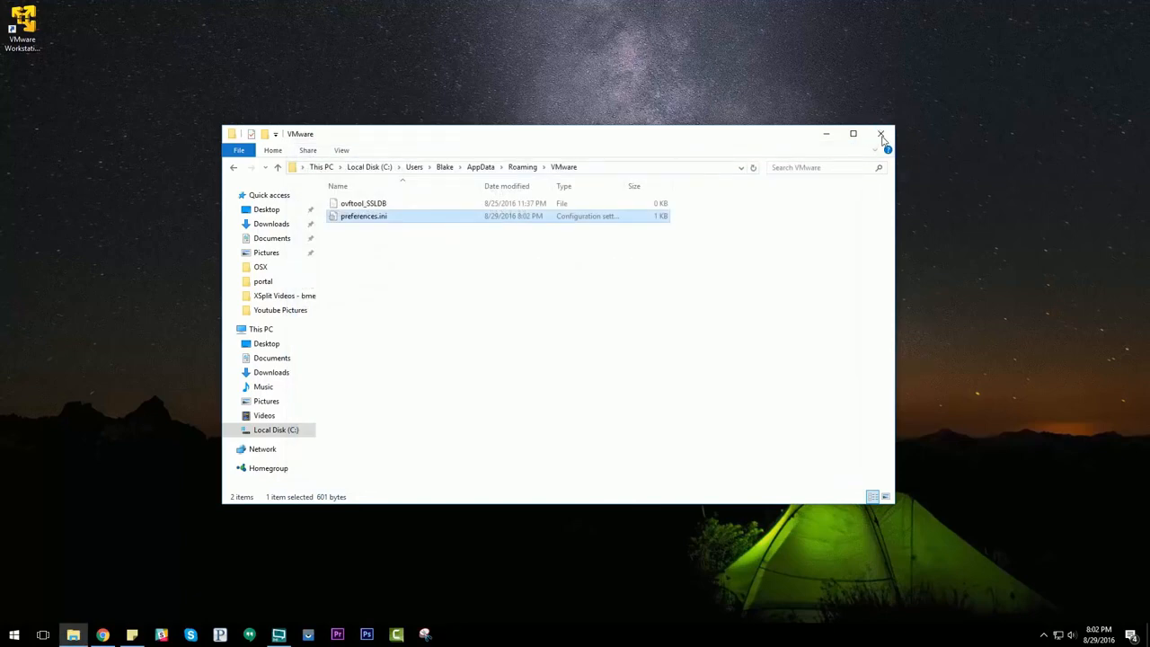
{"action": "left_click", "coordinate": [881, 135]}
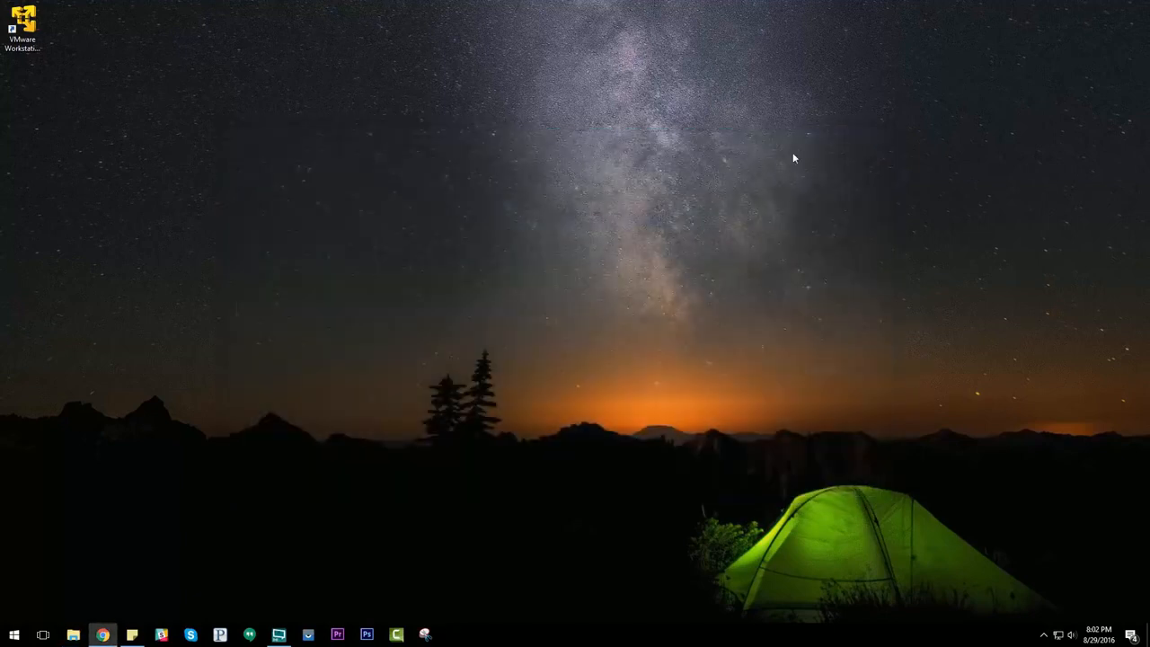
Step: Launch VMware Workstation 12 Player and start the OS X 10.11 El Capitan virtual machine
{"action": "left_click", "coordinate": [25, 28]}
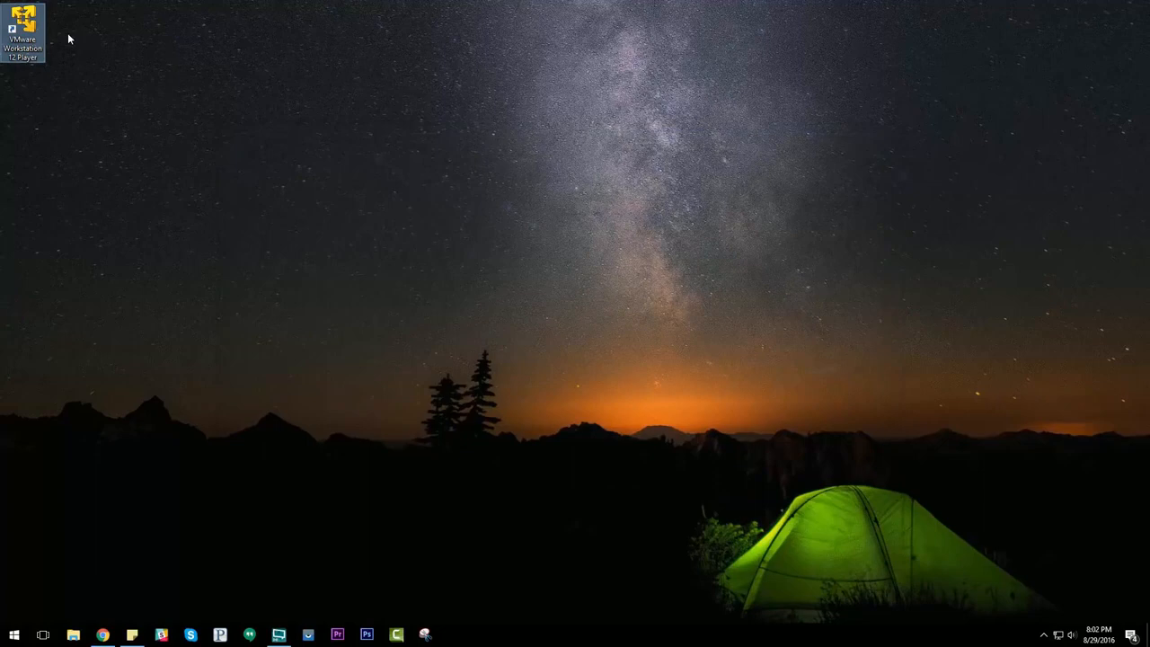
{"action": "key", "text": "Return"}
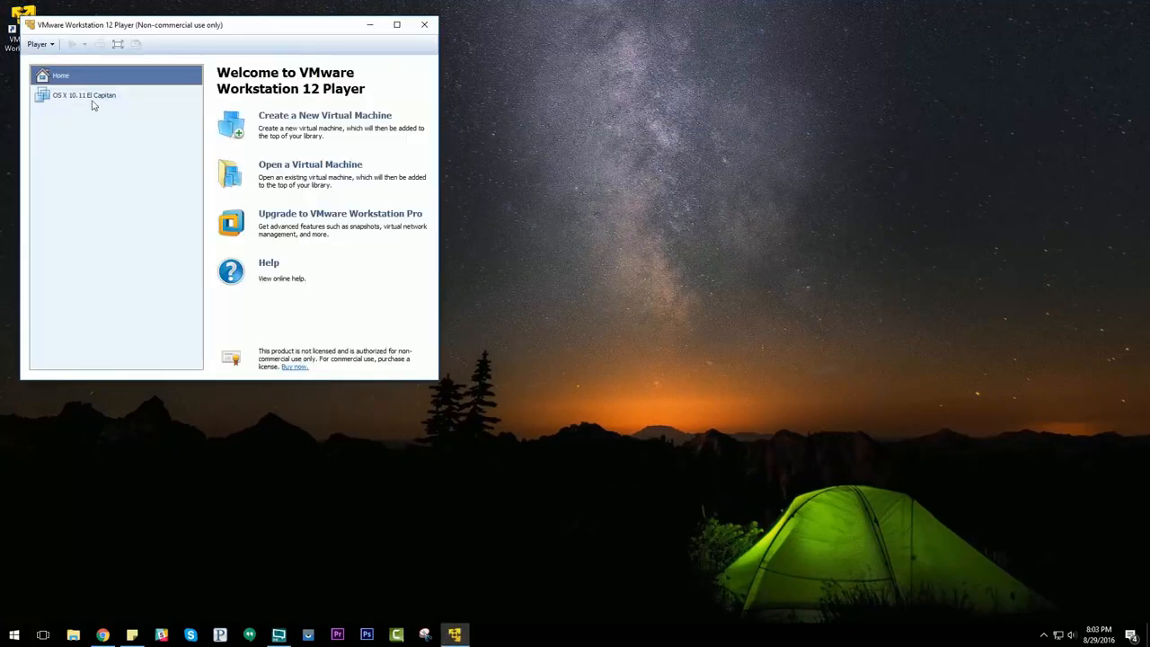
{"action": "left_click", "coordinate": [90, 100]}
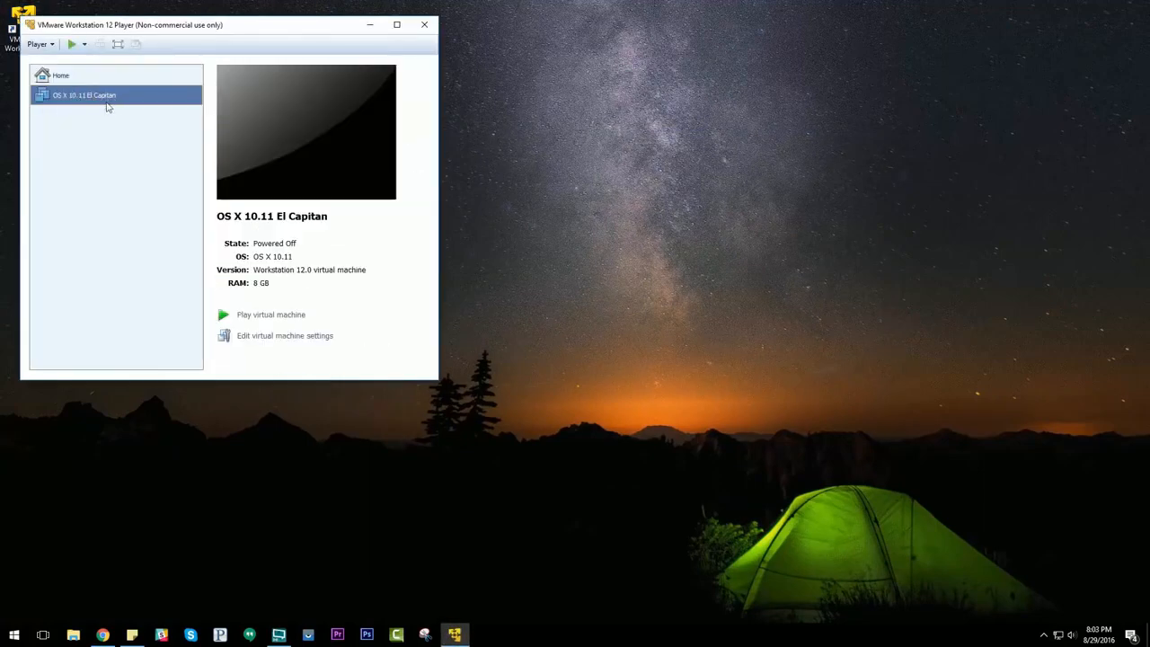
{"action": "left_click", "coordinate": [261, 316]}
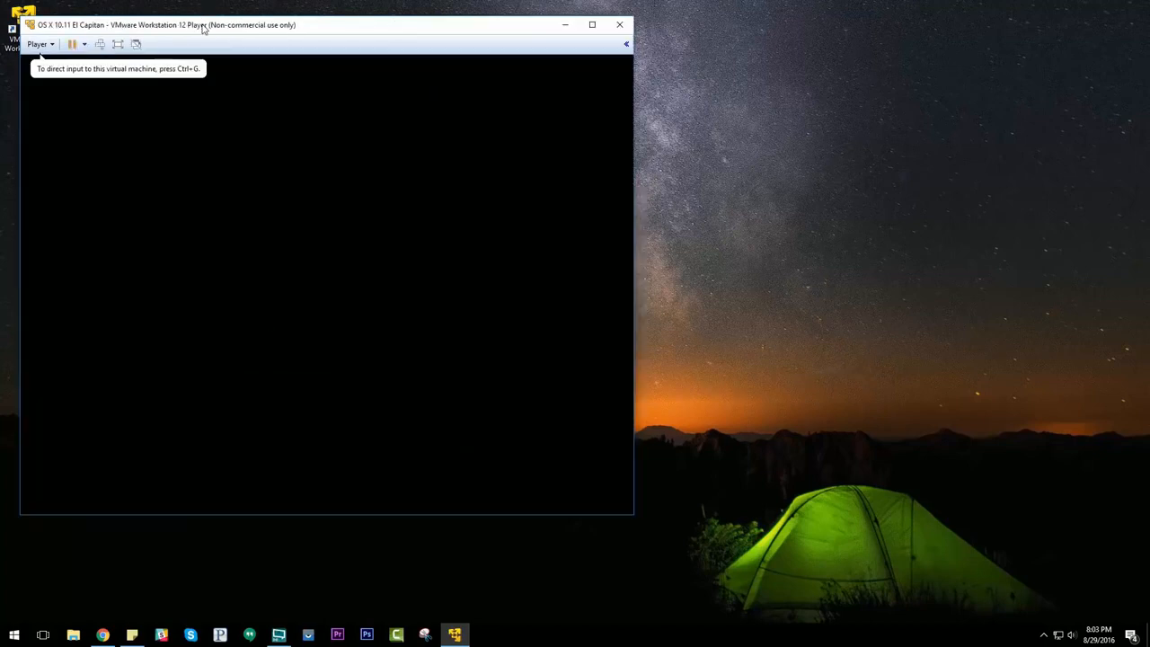
Step: Log in to the macOS user account by entering the account password
{"action": "left_click_drag", "start_coordinate": [203, 27], "coordinate": [358, 60]}
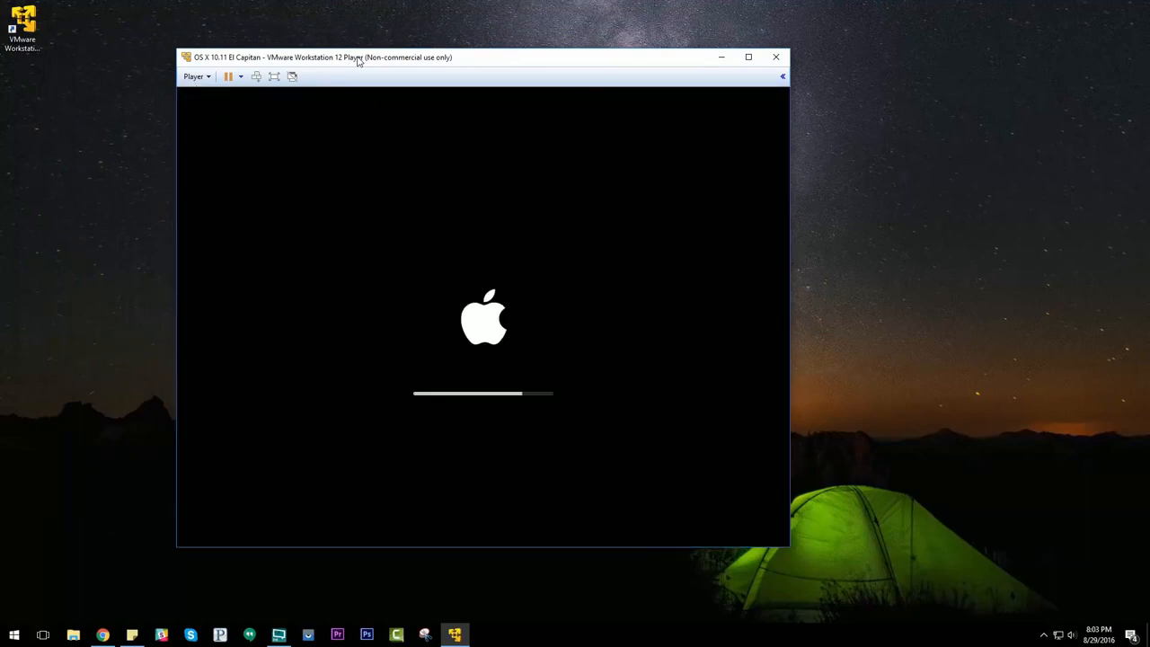
{"action": "left_click", "coordinate": [250, 218]}
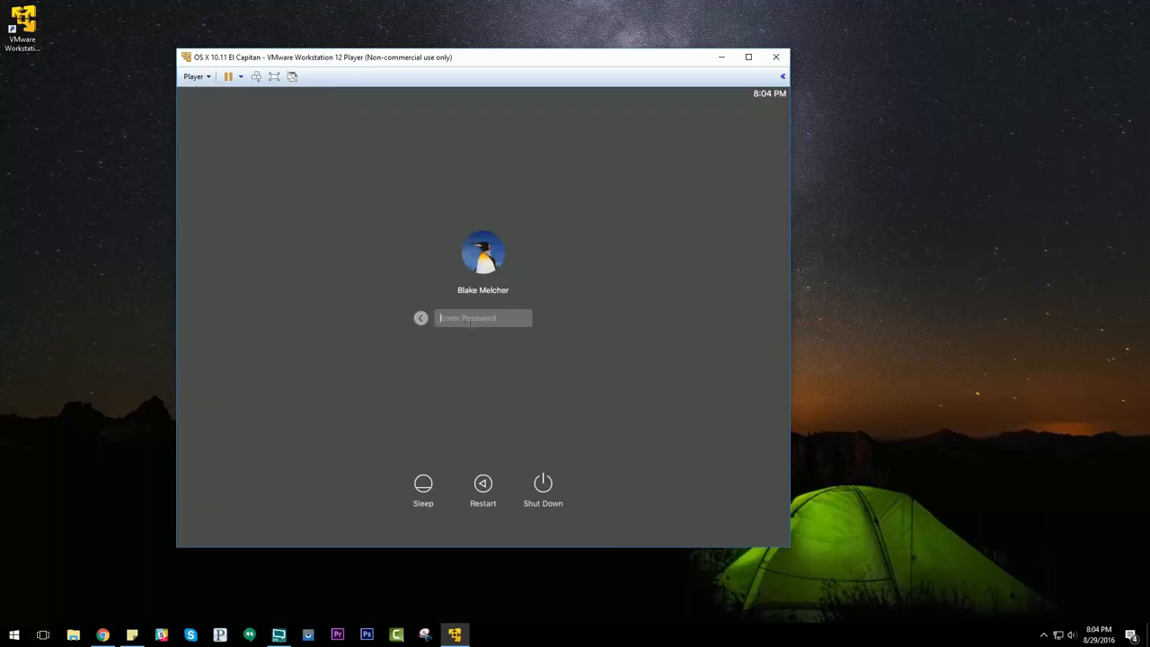
{"action": "type", "text": "••"}
{"action": "key", "text": "Return"}
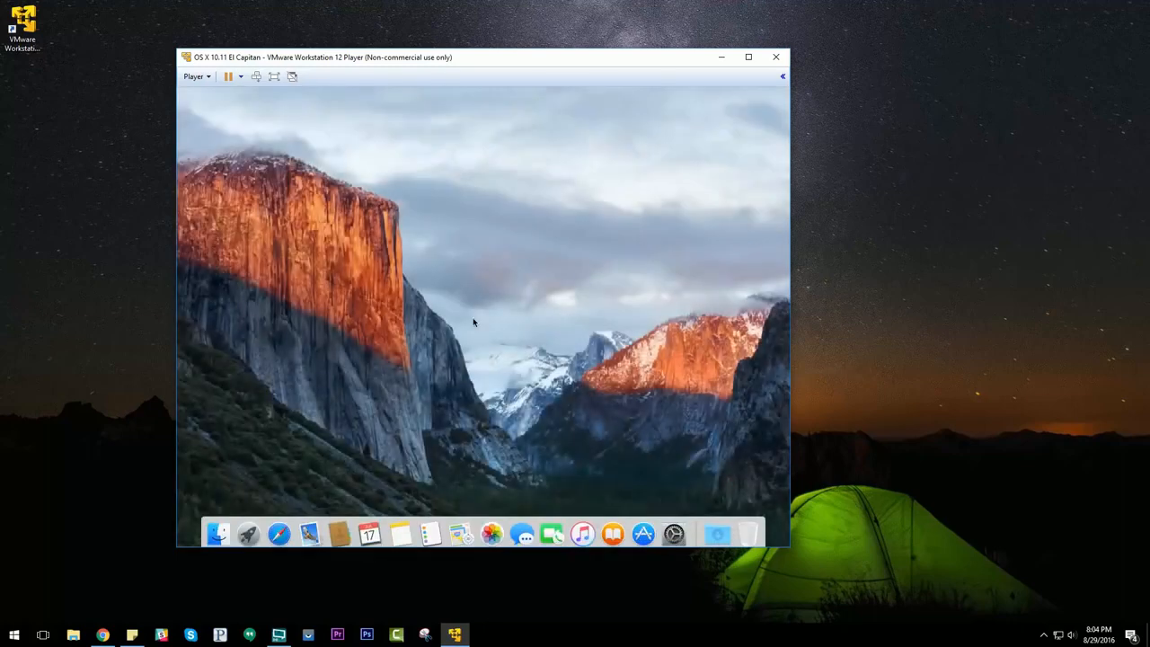
Step: Switch the virtual machine to full screen and launch Messages from the Dock
{"action": "left_click", "coordinate": [274, 77]}
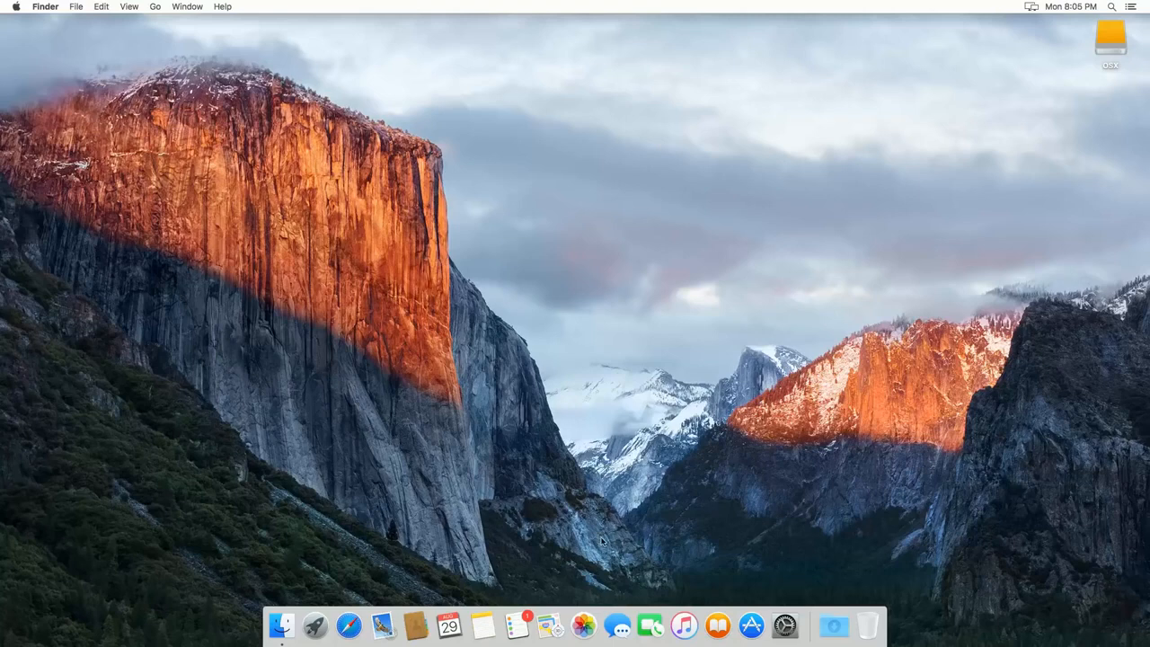
{"action": "left_click", "coordinate": [620, 622]}
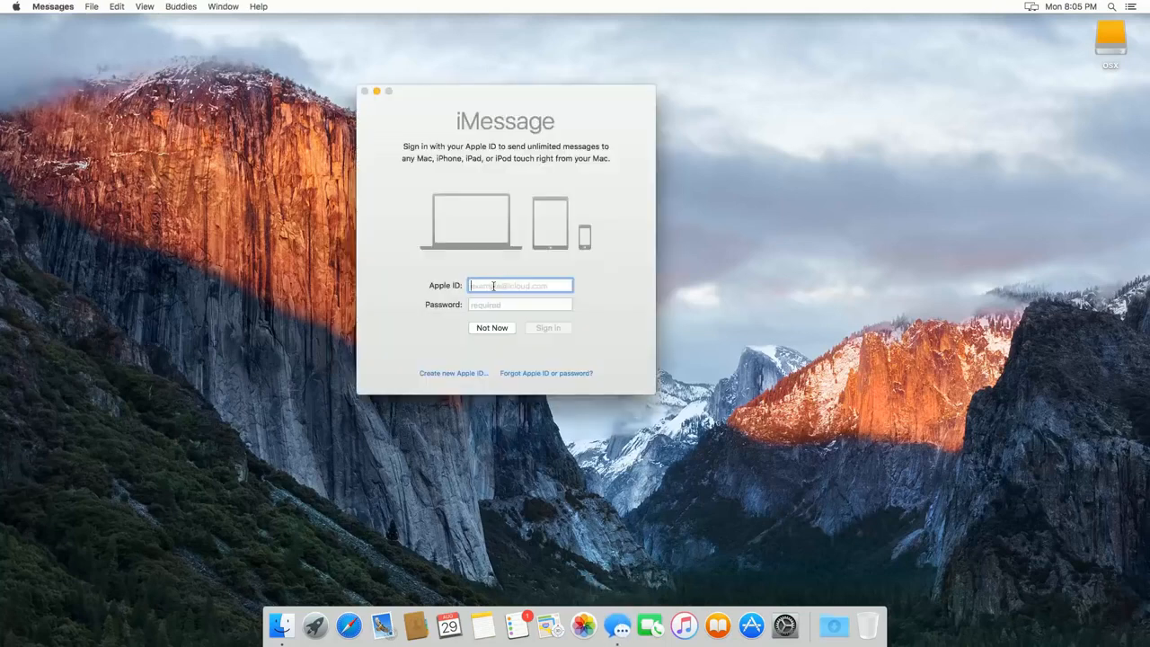
Step: Skip the iMessage sign-in and cancel the Other Messages Account setup without adding an account
{"action": "left_click", "coordinate": [493, 327]}
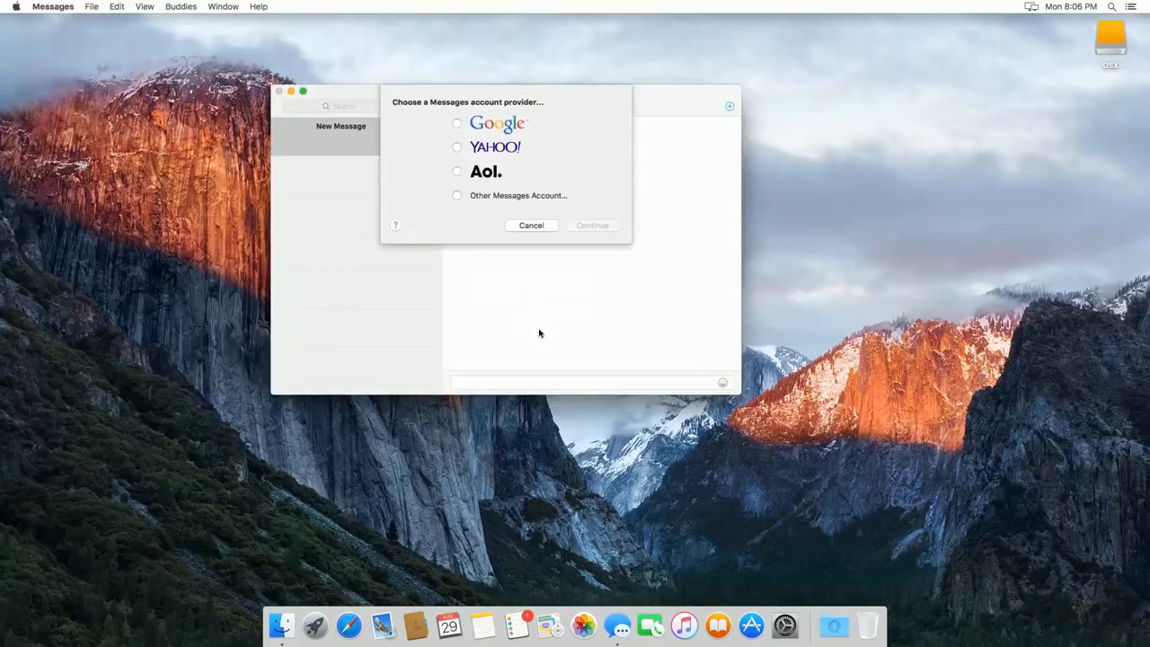
{"action": "left_click", "coordinate": [491, 197]}
{"action": "left_click", "coordinate": [585, 226]}
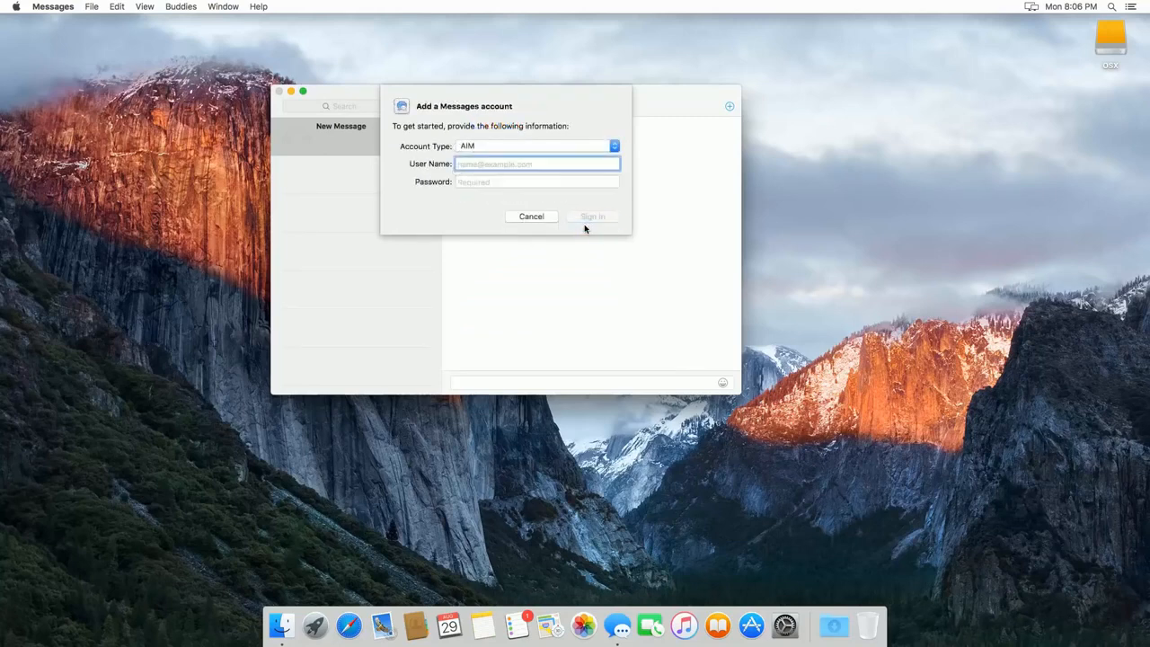
{"action": "left_click", "coordinate": [532, 216]}
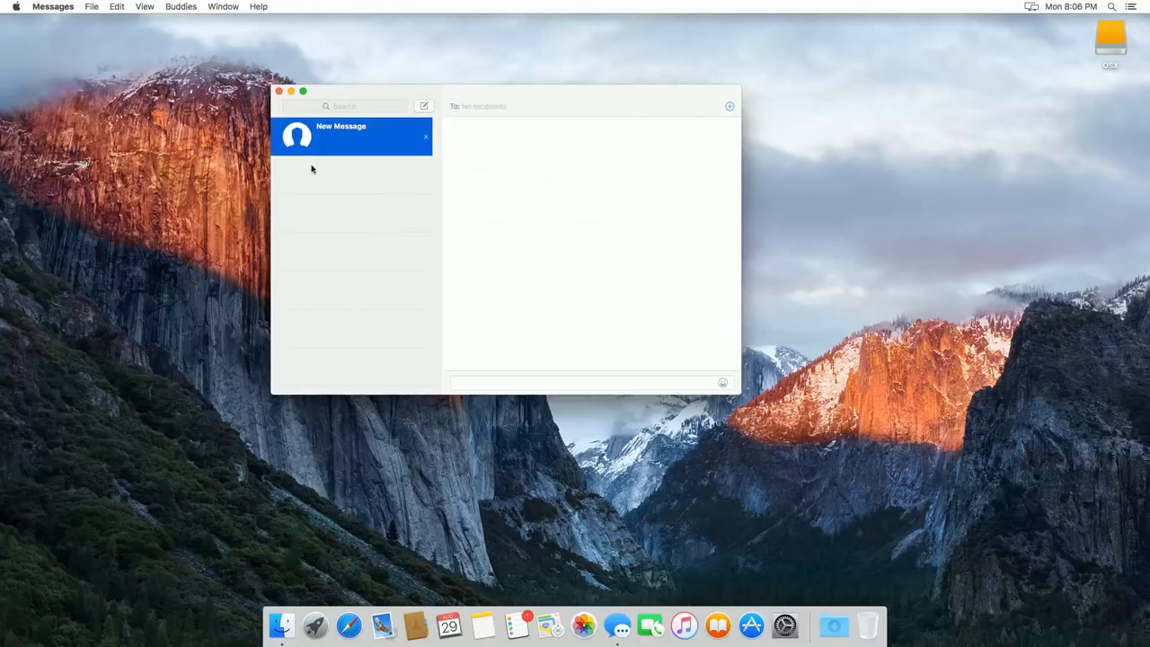
Step: In Messages preferences' Accounts pane, uncheck the second and third reachable addresses, then close preferences
{"action": "left_click_drag", "start_coordinate": [377, 97], "coordinate": [369, 128]}
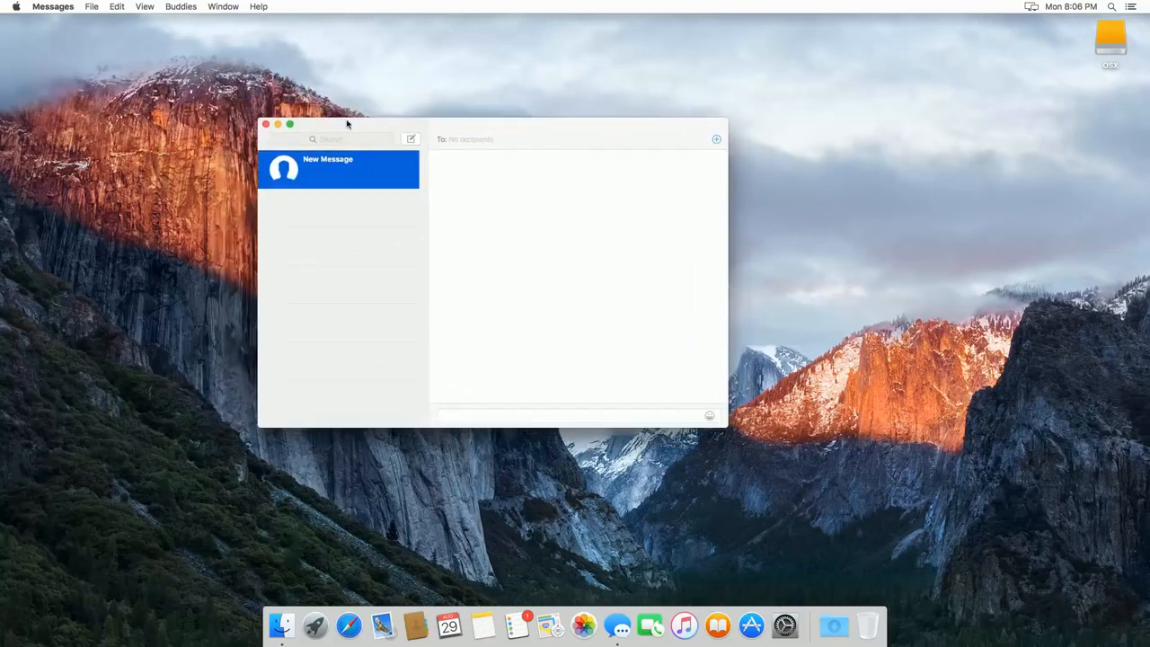
{"action": "left_click", "coordinate": [55, 7]}
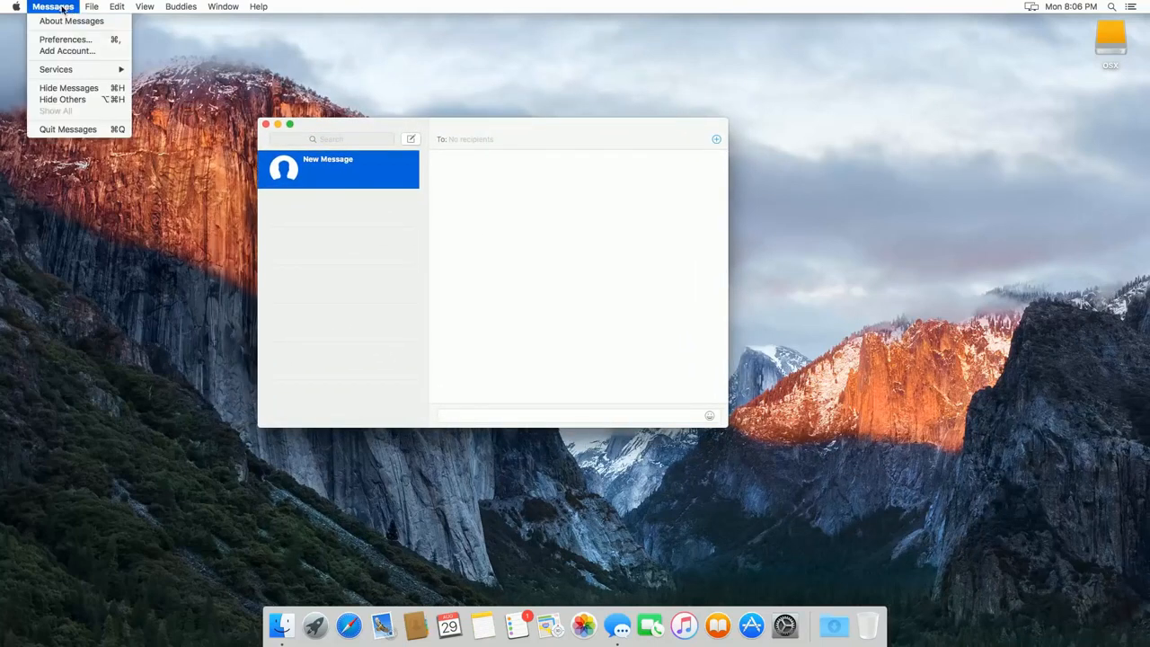
{"action": "left_click", "coordinate": [60, 40]}
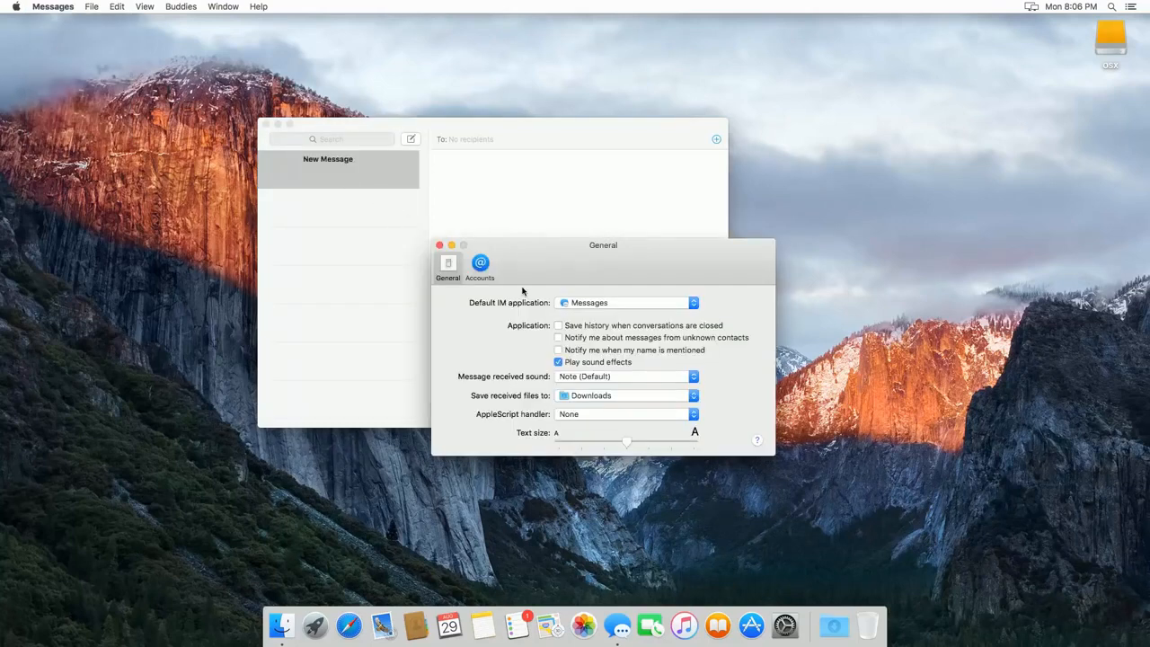
{"action": "left_click", "coordinate": [481, 263]}
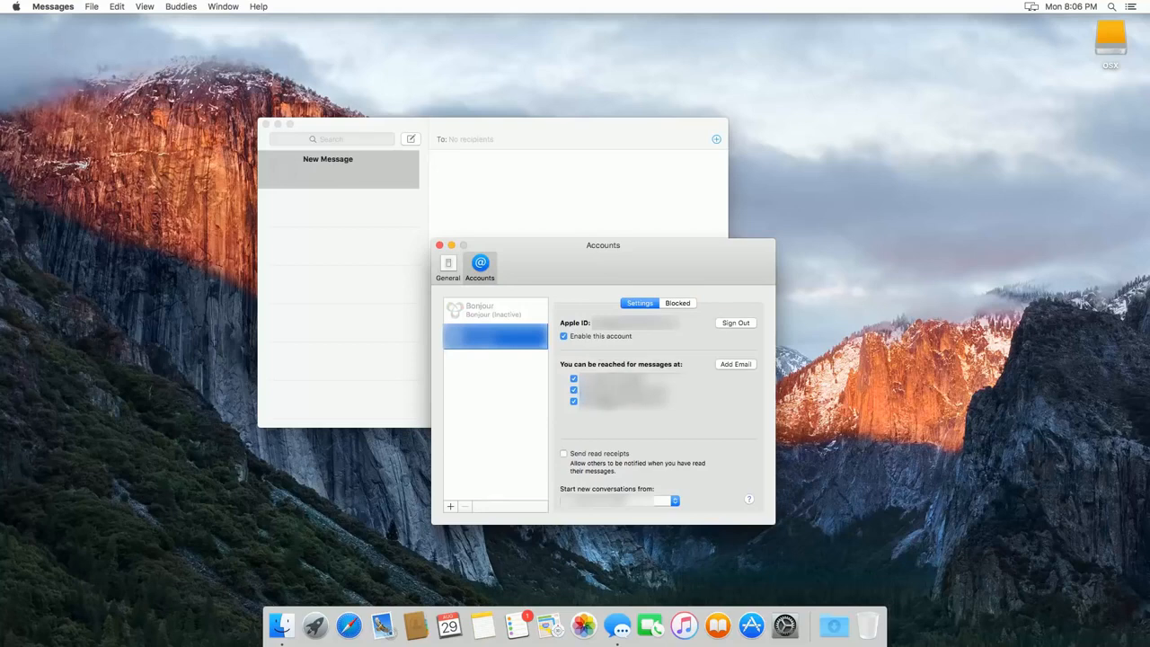
{"action": "left_click", "coordinate": [575, 390]}
{"action": "left_click", "coordinate": [573, 401]}
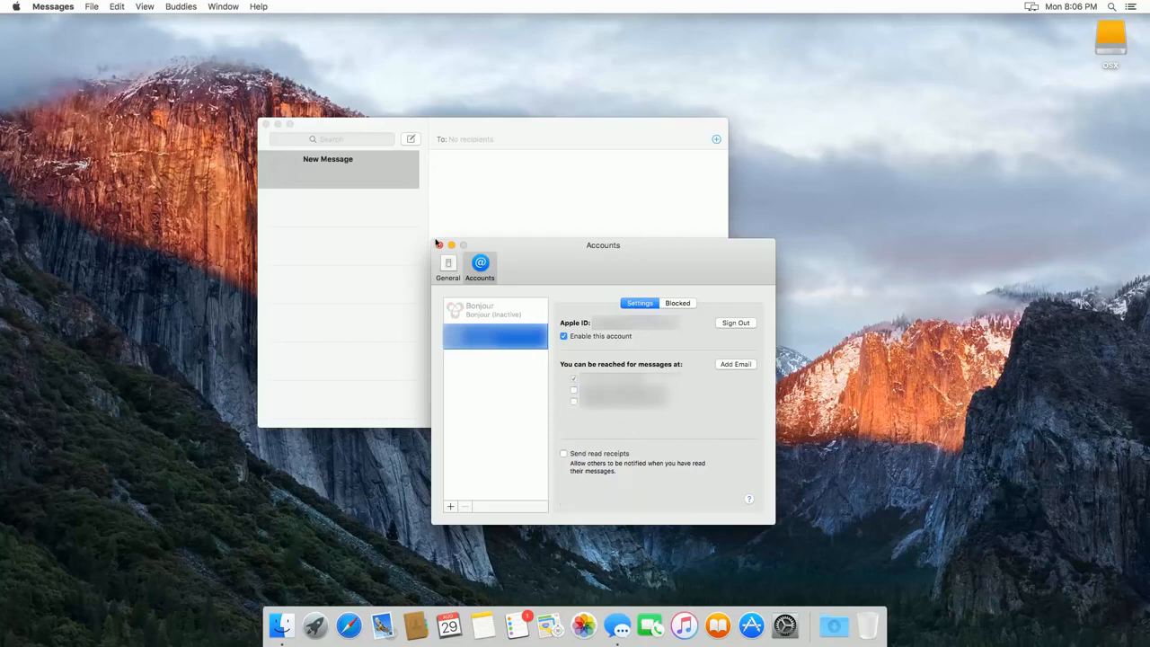
{"action": "left_click", "coordinate": [440, 246]}
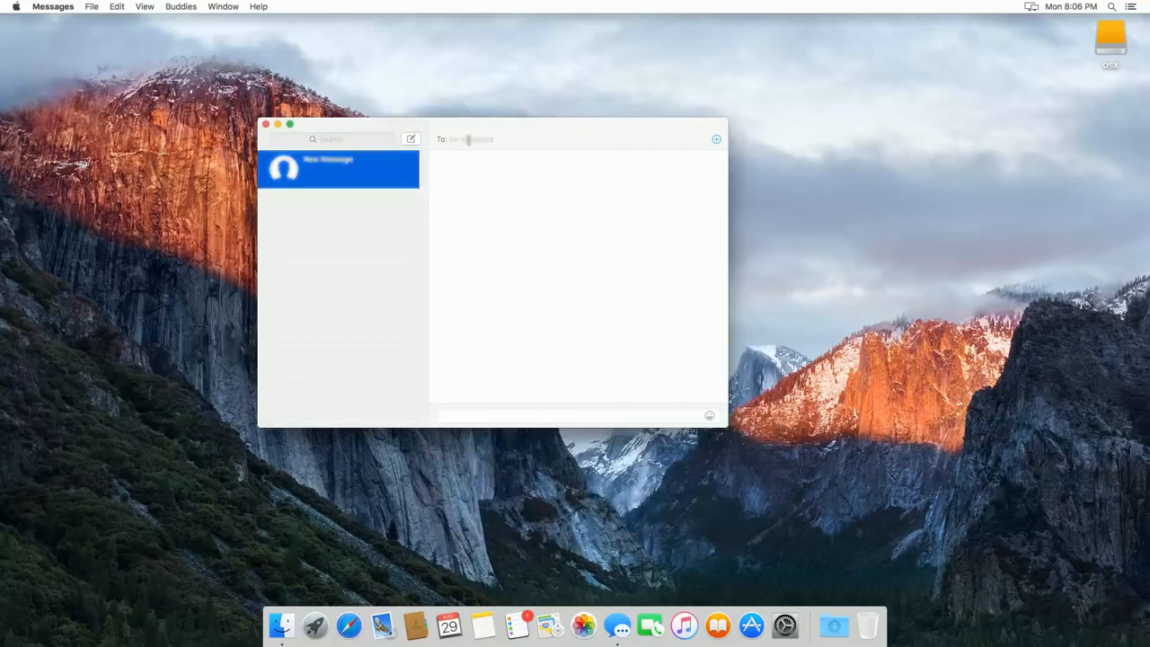
Step: Address a new message to a contact and send the text test
{"action": "type", "text": "......"}
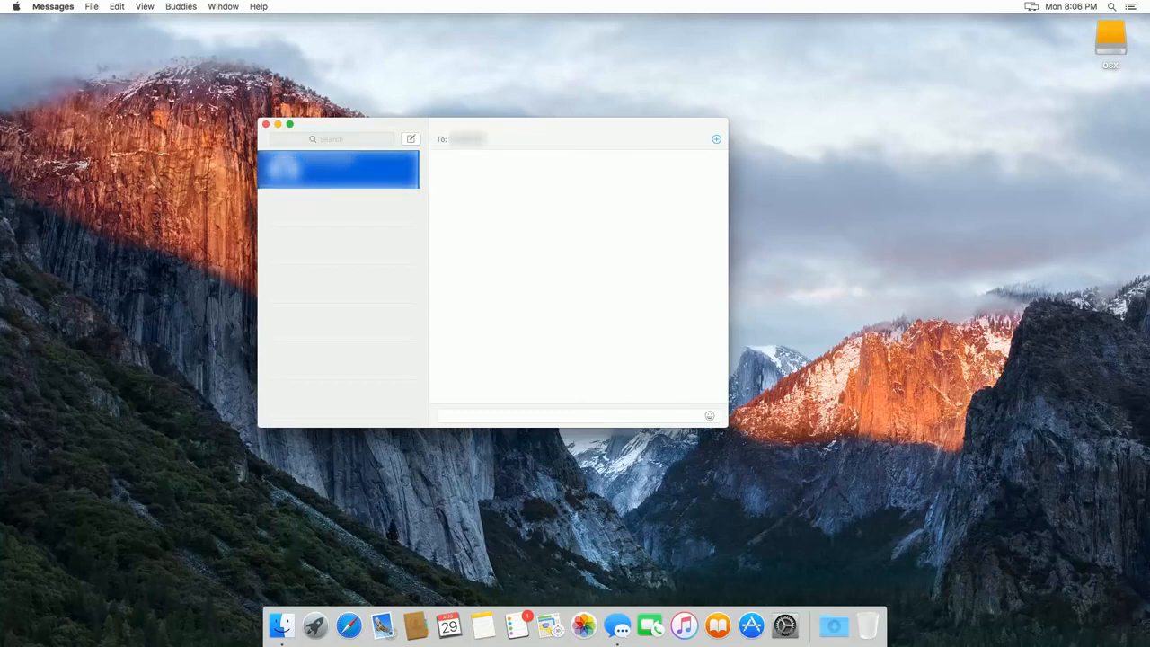
{"action": "key", "text": "Return"}
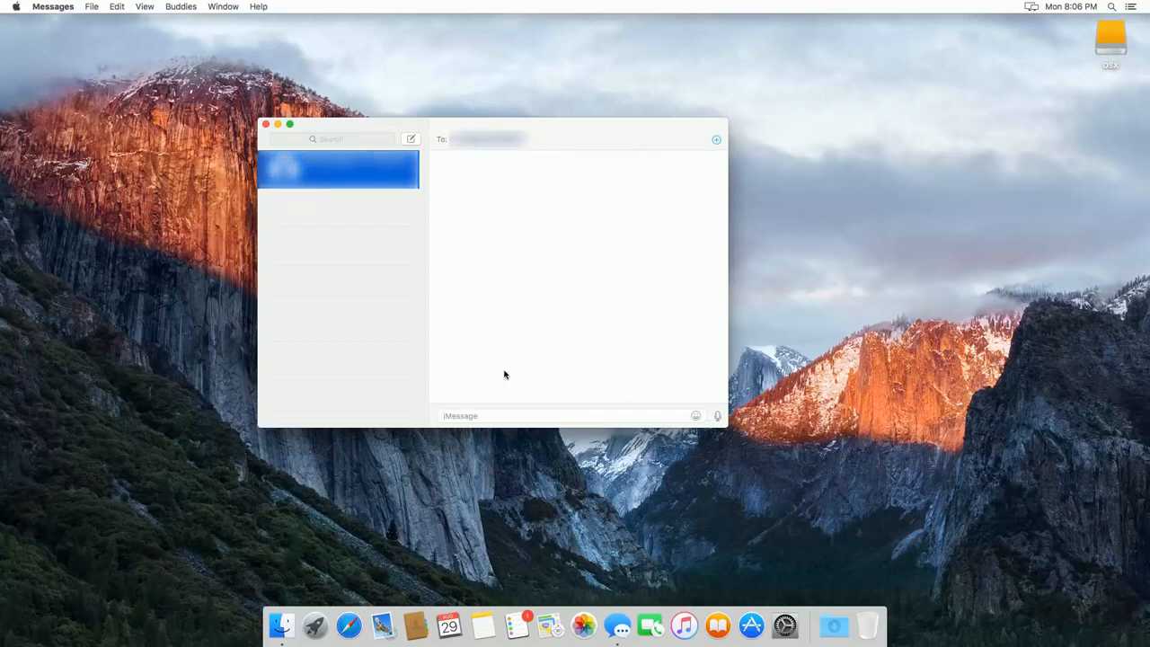
{"action": "type", "text": "test"}
{"action": "key", "text": "Return"}
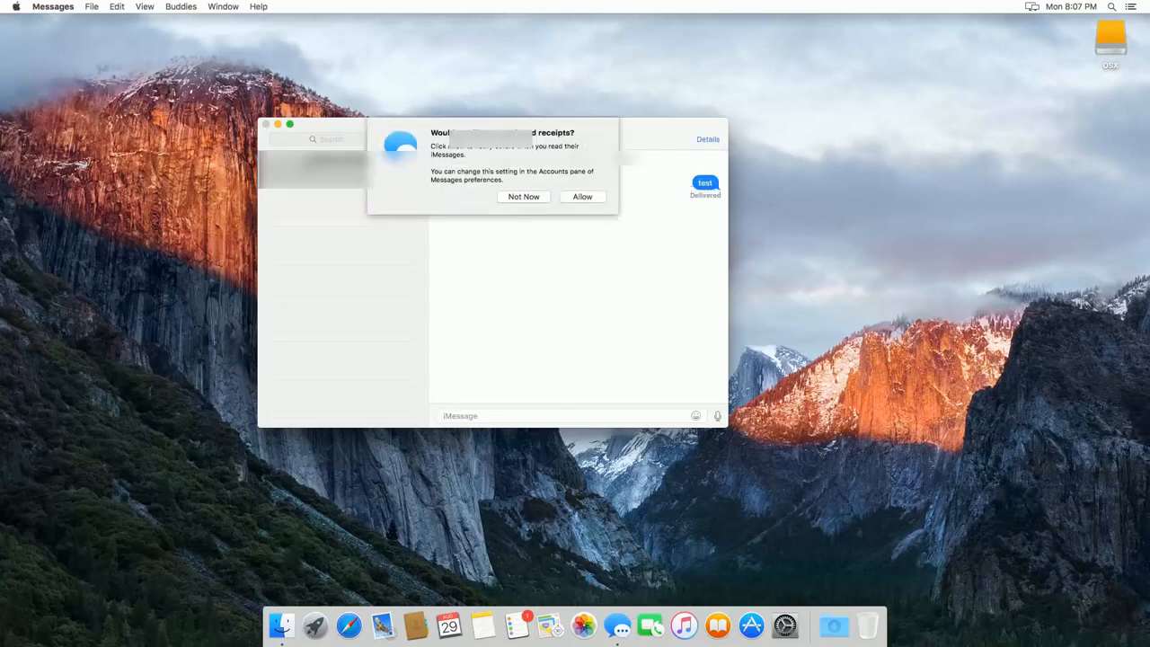
Step: Decline read receipts and send the message 123
{"action": "left_click", "coordinate": [525, 197]}
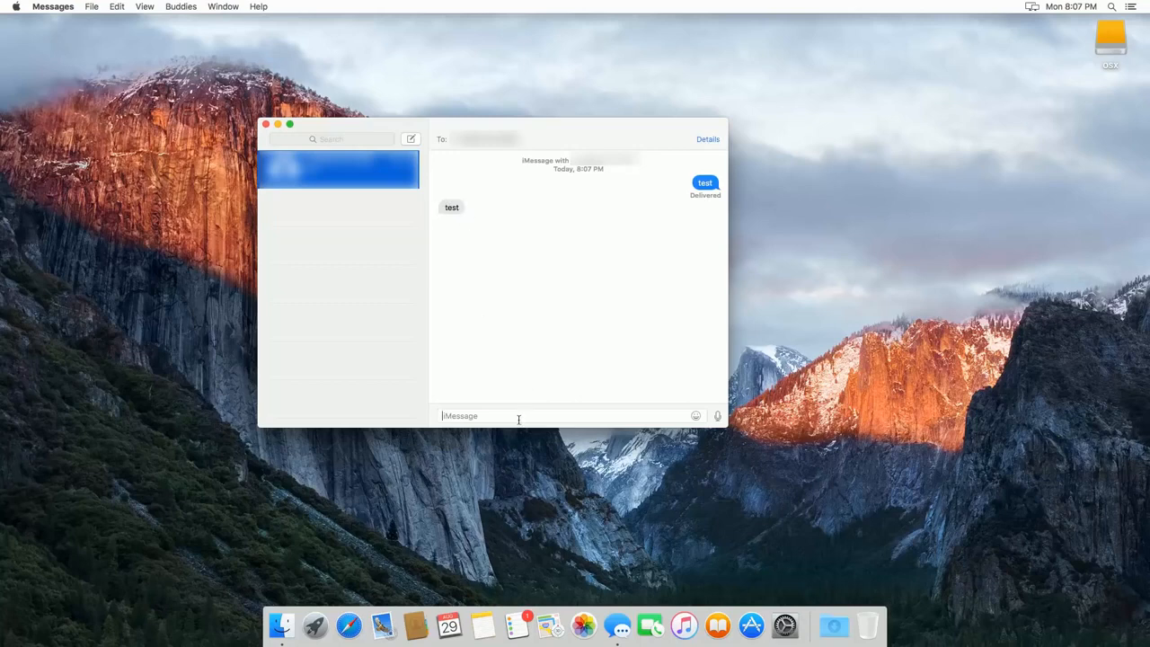
{"action": "type", "text": "123"}
{"action": "key", "text": "Return"}
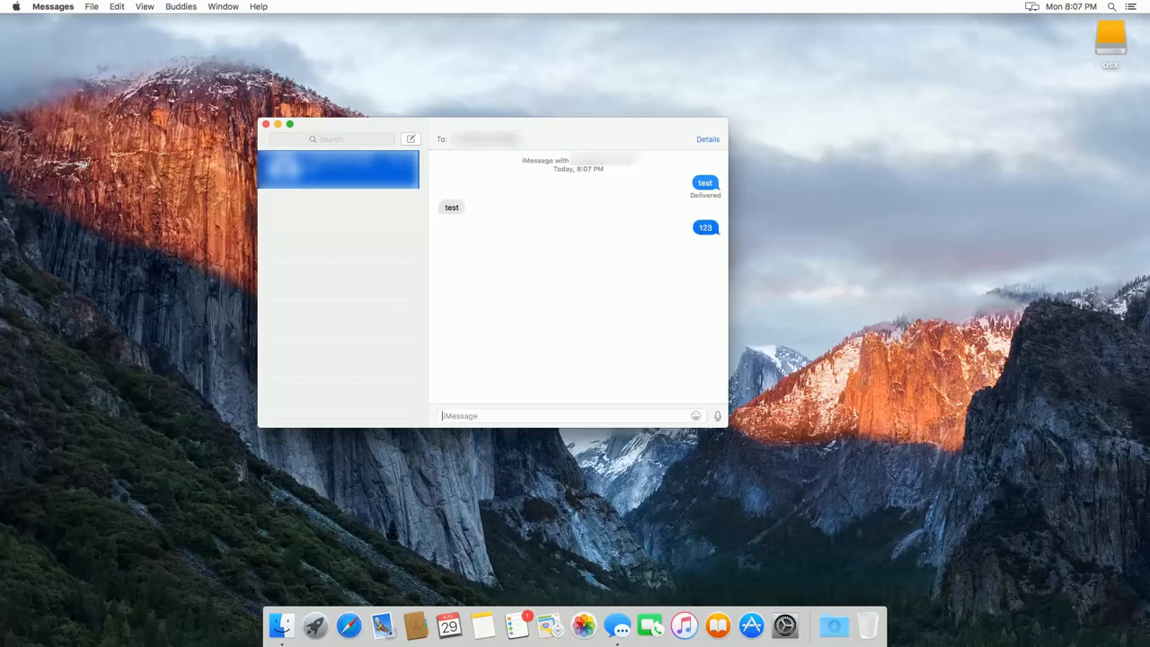